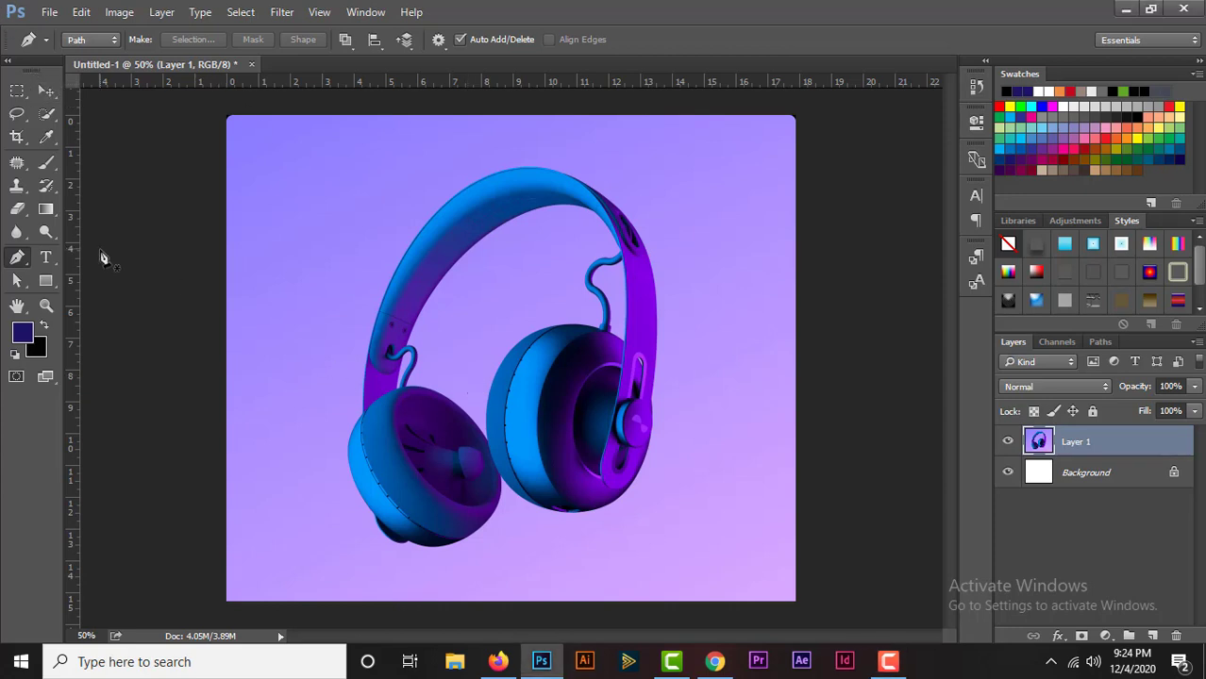
- Zoom in and pan to the lower edge of the right ear cup, keeping the Pen tool active
{"action": "left_click", "coordinate": [46, 92]}
{"action": "left_click", "coordinate": [17, 257]}
{"action": "key", "text": "ctrl+plus"}
{"action": "key", "text": "ctrl+plus"}
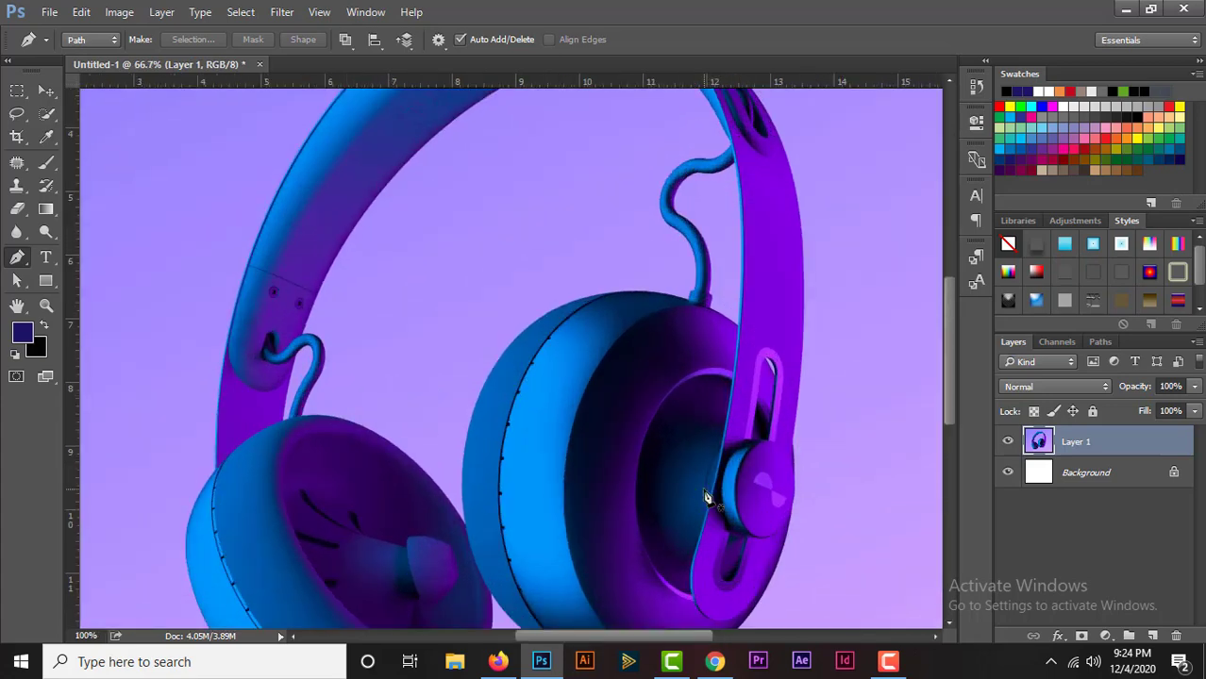
{"action": "key", "text": "ctrl+plus"}
{"action": "left_click_drag", "start_coordinate": [705, 492], "coordinate": [587, 216]}
{"action": "scroll", "coordinate": [645, 339], "scroll_direction": "down", "scroll_amount": 3}
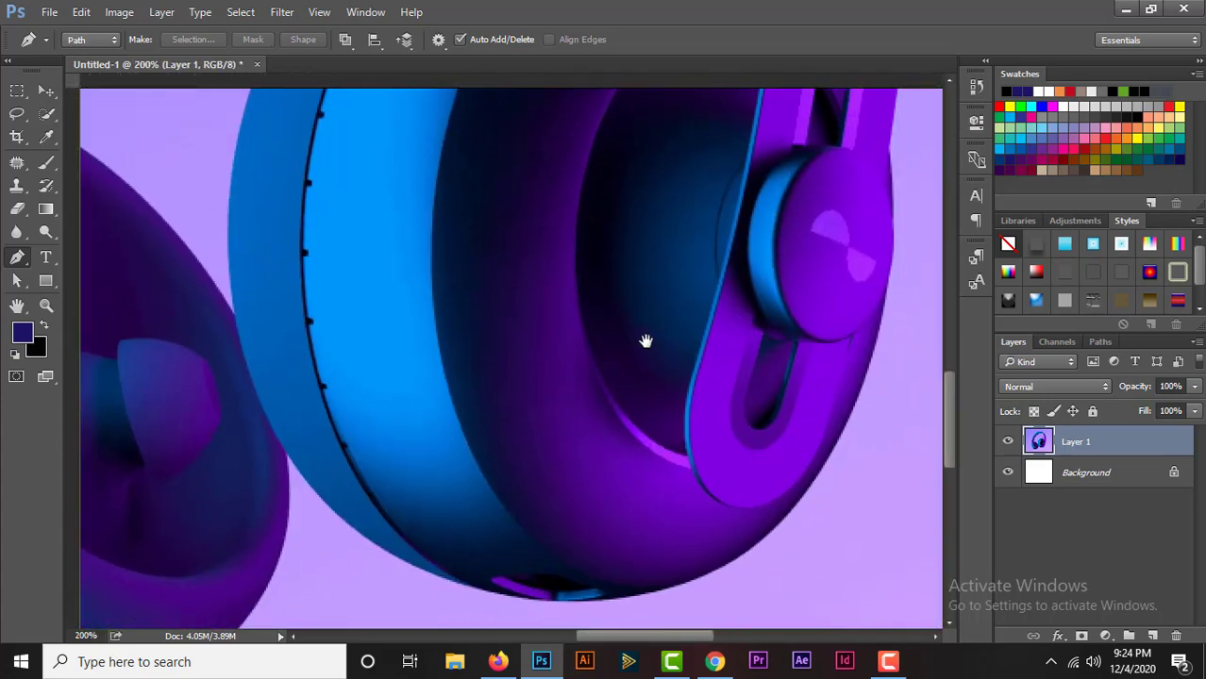
{"action": "scroll", "coordinate": [610, 334], "scroll_direction": "down", "scroll_amount": 6}
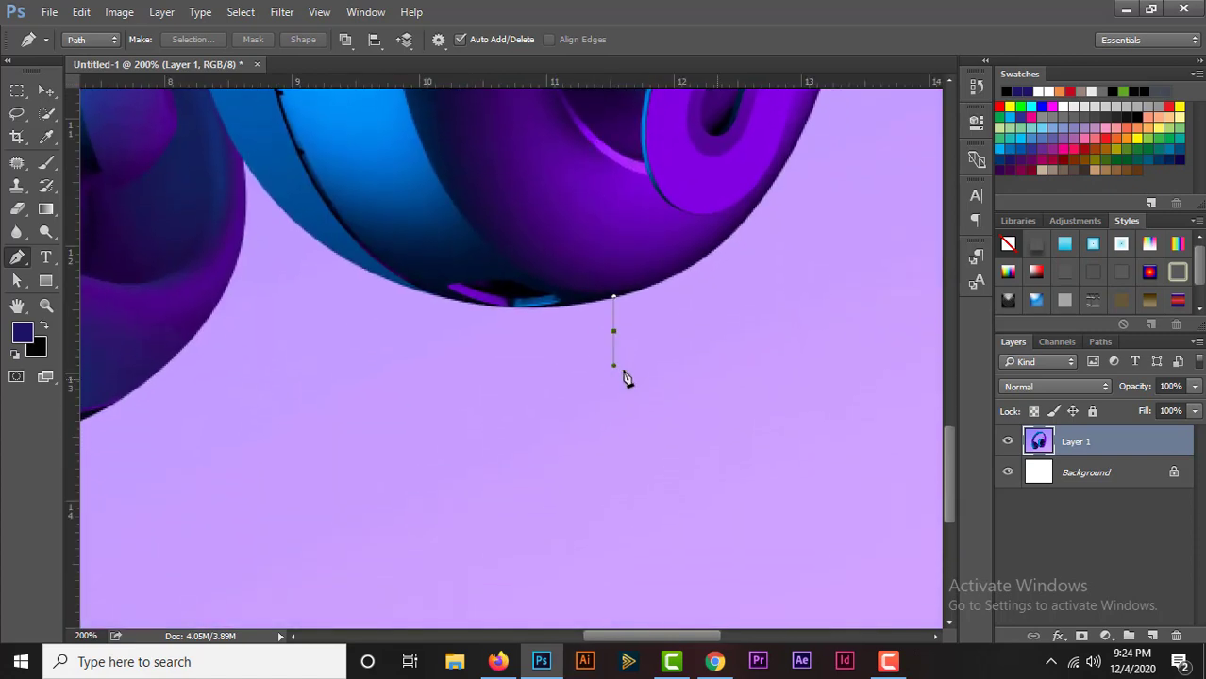
{"action": "left_click_drag", "start_coordinate": [753, 394], "coordinate": [746, 427]}
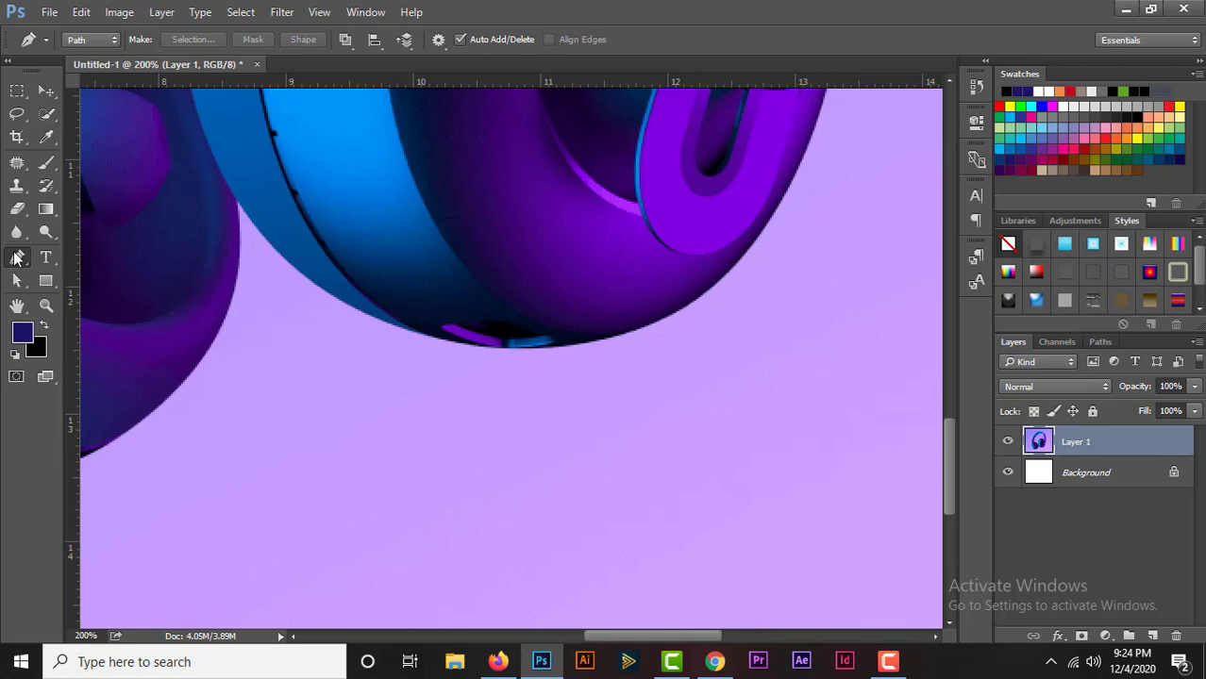
- Keep the standard Pen Tool selected and make black the foreground colour
{"action": "right_click", "coordinate": [16, 258]}
{"action": "left_click", "coordinate": [82, 254]}
{"action": "left_click", "coordinate": [42, 327]}
{"action": "scroll", "coordinate": [462, 351], "scroll_direction": "up", "scroll_amount": 1}
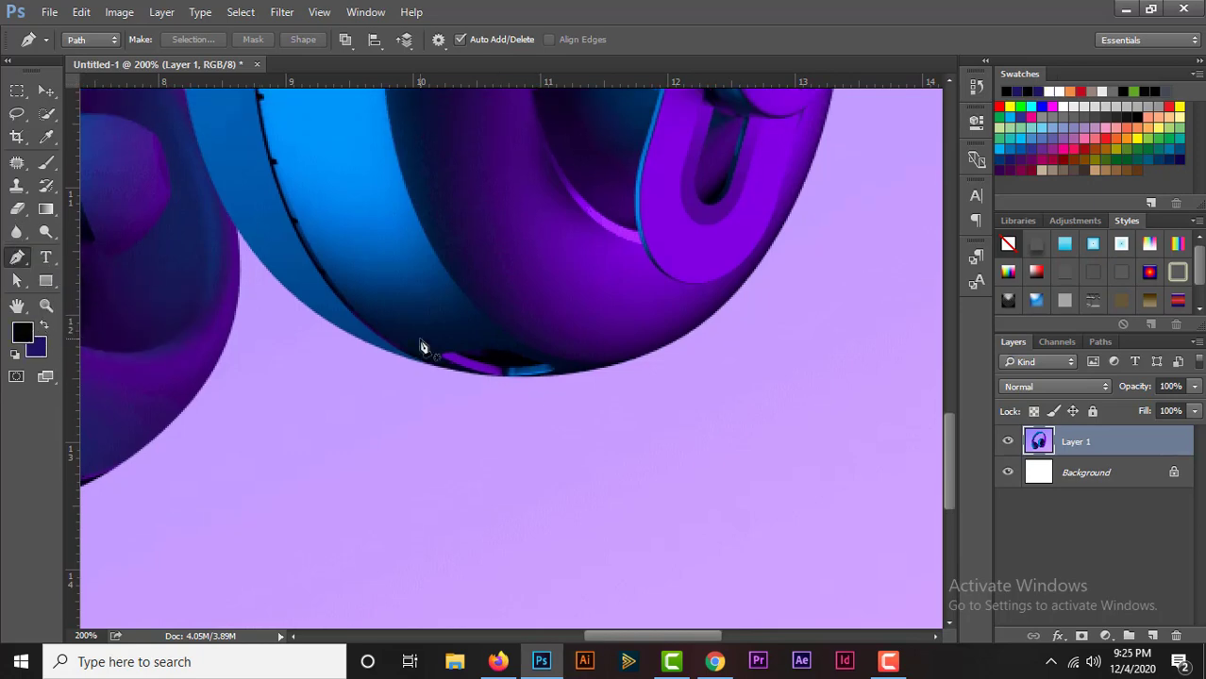
- Start the path with curved anchors hugging the right ear cup's lower edge
{"action": "left_click", "coordinate": [237, 232]}
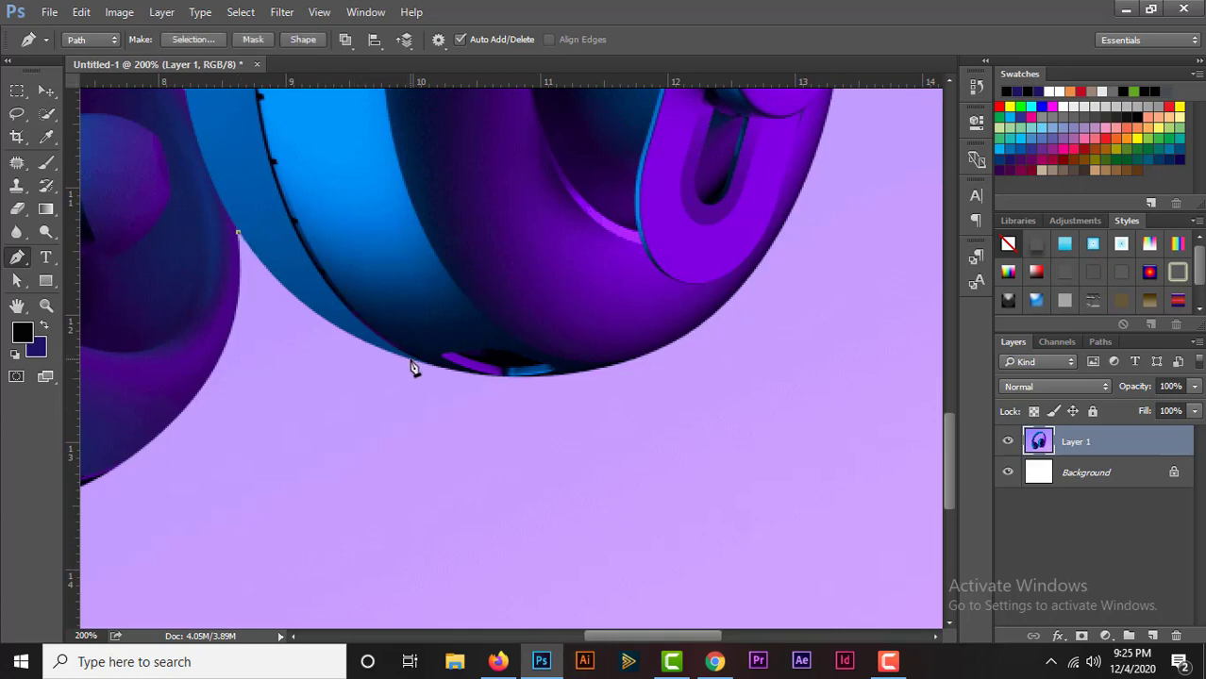
{"action": "left_click_drag", "start_coordinate": [394, 356], "coordinate": [424, 366]}
{"action": "scroll", "coordinate": [425, 368], "scroll_direction": "up", "scroll_amount": 1}
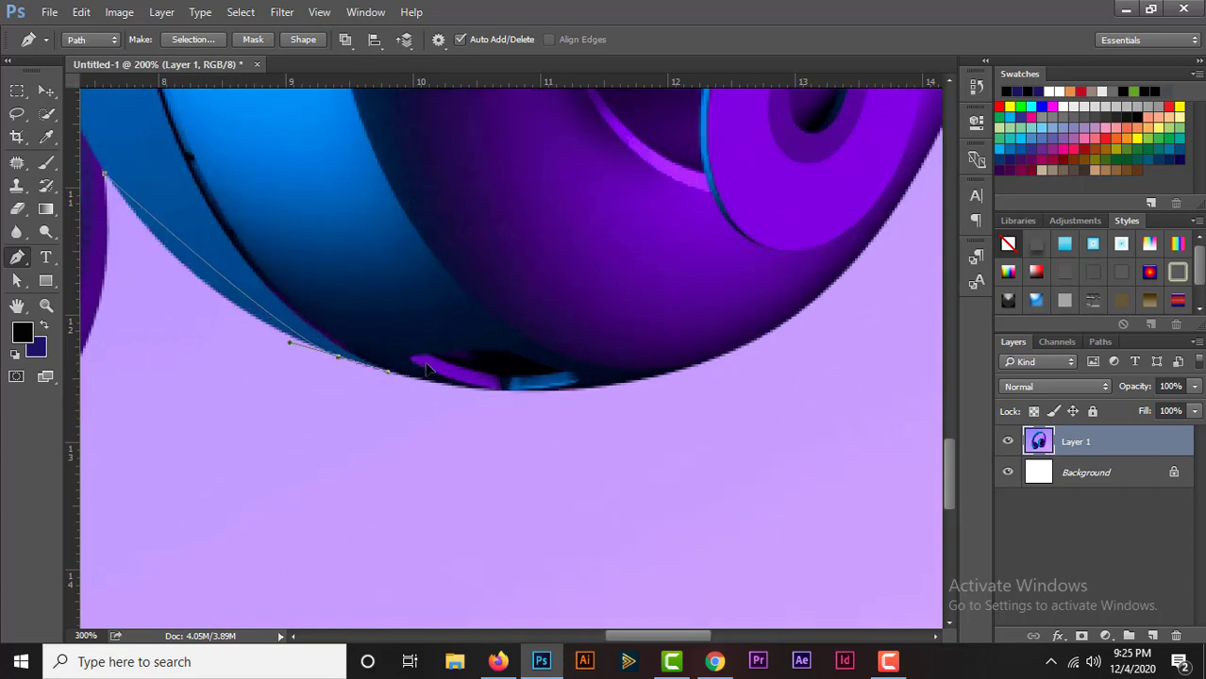
{"action": "left_click_drag", "start_coordinate": [436, 388], "coordinate": [574, 427]}
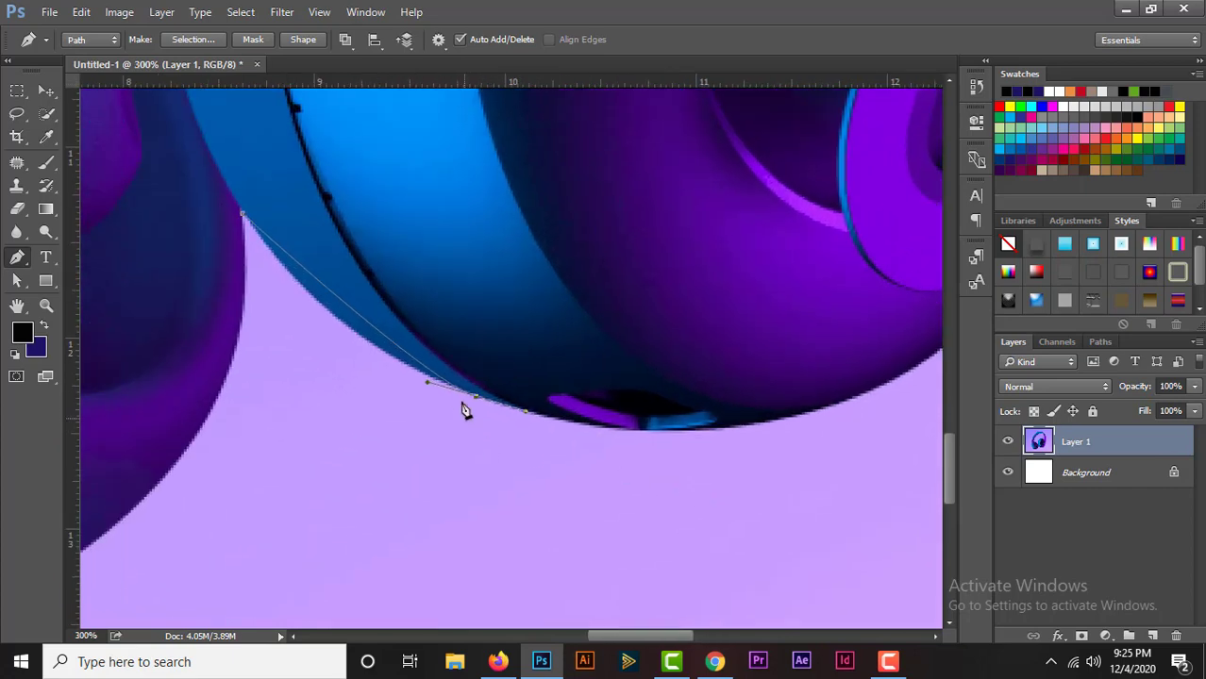
{"action": "left_click_drag", "start_coordinate": [427, 386], "coordinate": [324, 351]}
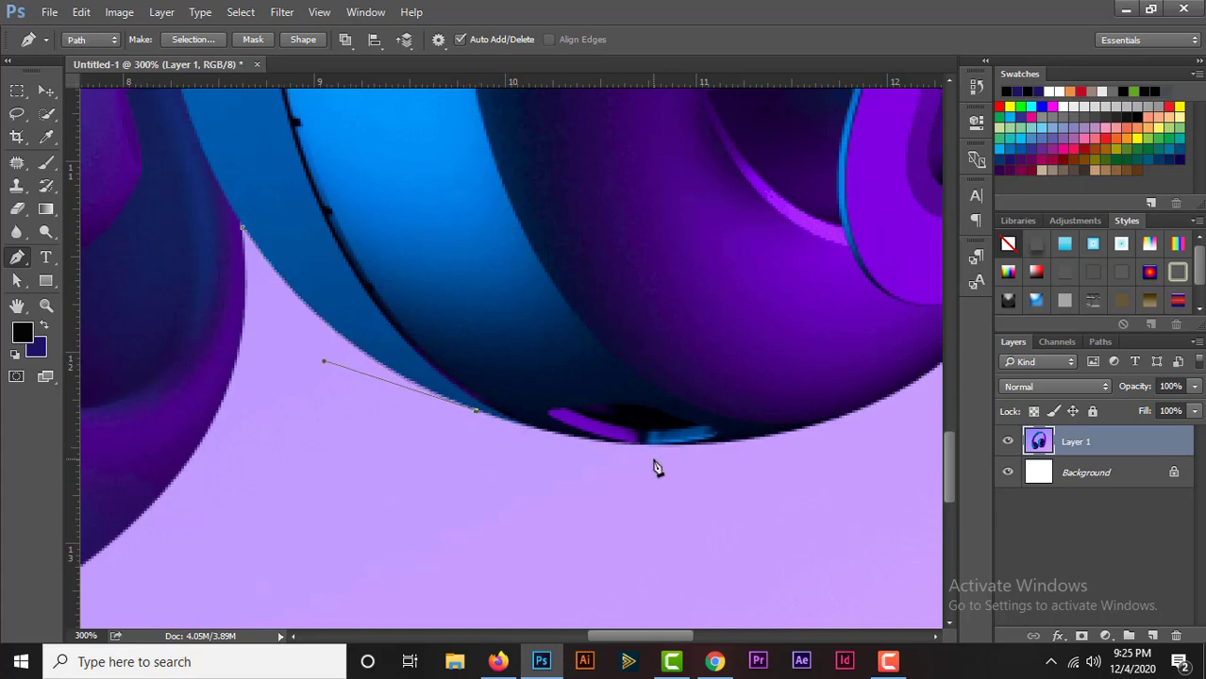
{"action": "scroll", "coordinate": [654, 466], "scroll_direction": "up", "scroll_amount": 1}
{"action": "mouse_move", "coordinate": [757, 437]}
{"action": "left_mouse_down"}
{"action": "mouse_move", "coordinate": [791, 430]}
{"action": "mouse_move", "coordinate": [621, 472]}
{"action": "left_mouse_up"}
{"action": "scroll", "coordinate": [620, 472], "scroll_direction": "right", "scroll_amount": 5}
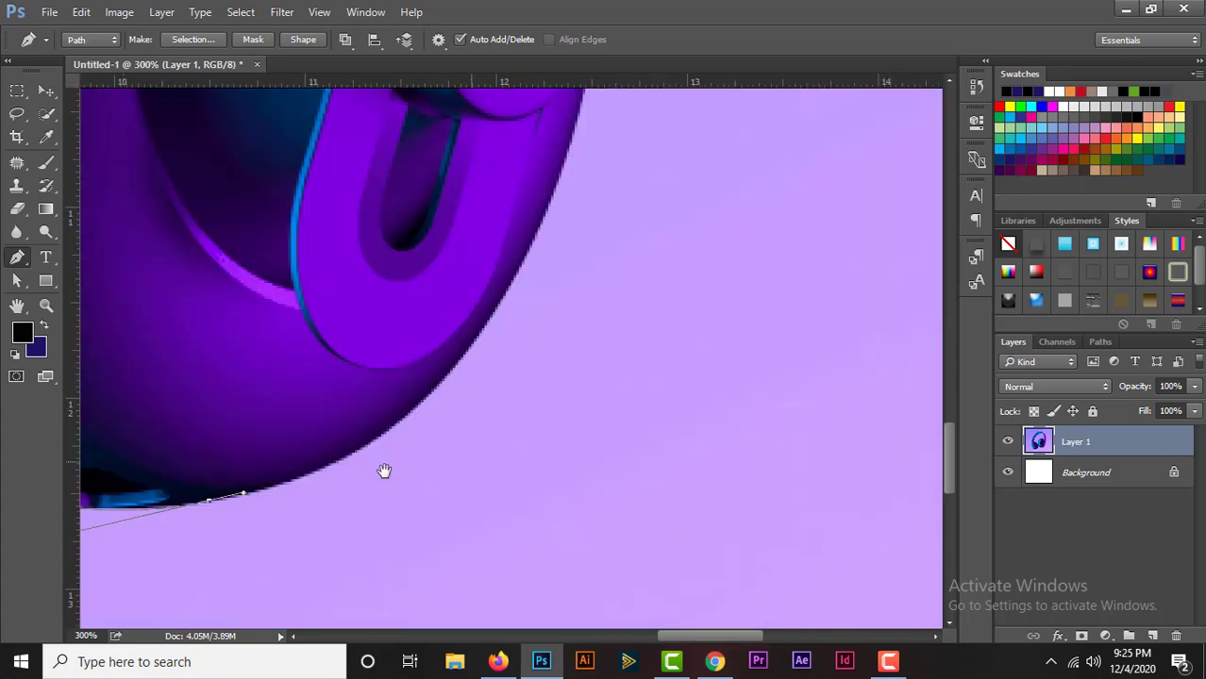
{"action": "mouse_move", "coordinate": [623, 357]}
{"action": "left_mouse_down"}
{"action": "mouse_move", "coordinate": [645, 328]}
{"action": "mouse_move", "coordinate": [513, 440]}
{"action": "left_mouse_up"}
{"action": "scroll", "coordinate": [645, 328], "scroll_direction": "down", "scroll_amount": 1}
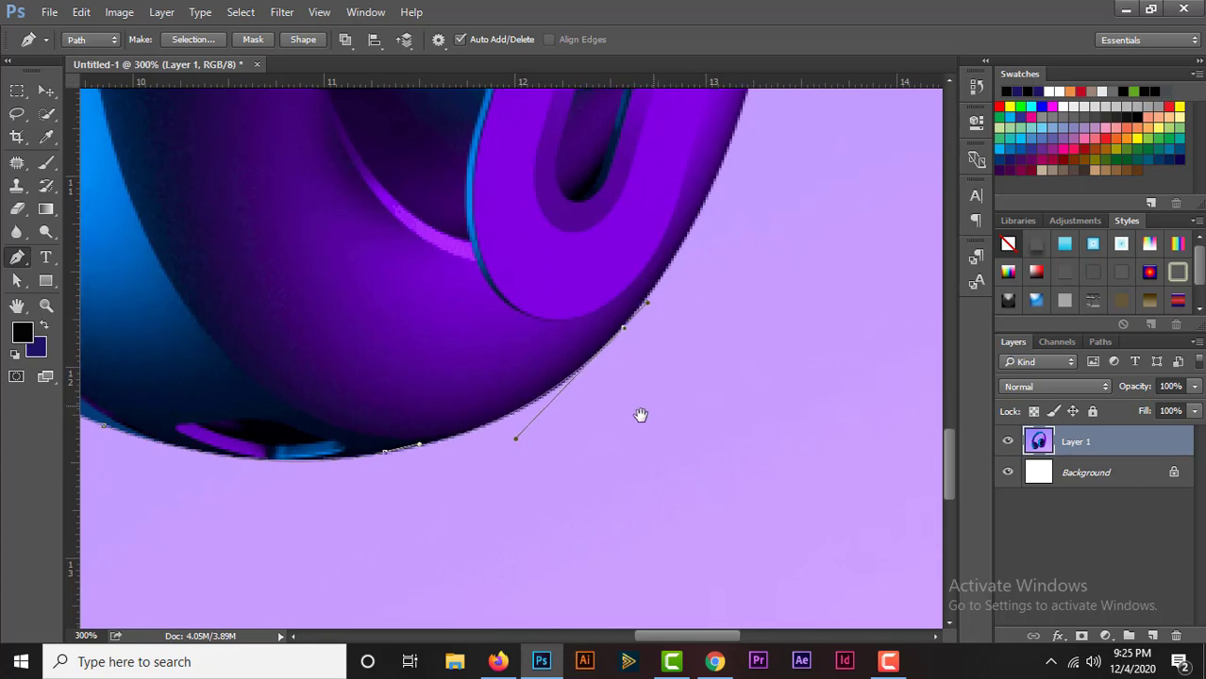
- Undo a misplaced anchor and continue up the ear cup's right edge to the band
{"action": "scroll", "coordinate": [729, 266], "scroll_direction": "up", "scroll_amount": 5}
{"action": "scroll", "coordinate": [730, 267], "scroll_direction": "right", "scroll_amount": 3}
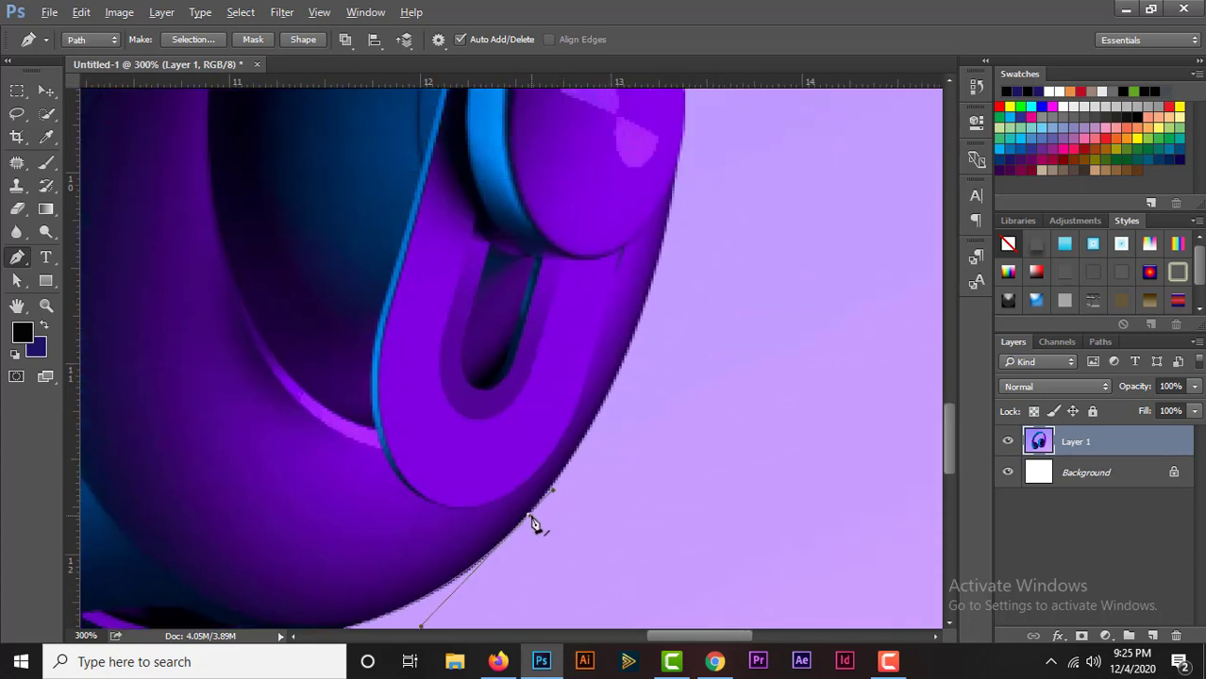
{"action": "scroll", "coordinate": [530, 520], "scroll_direction": "up", "scroll_amount": 2}
{"action": "left_click_drag", "start_coordinate": [666, 304], "coordinate": [672, 271]}
{"action": "key", "text": "ctrl+z"}
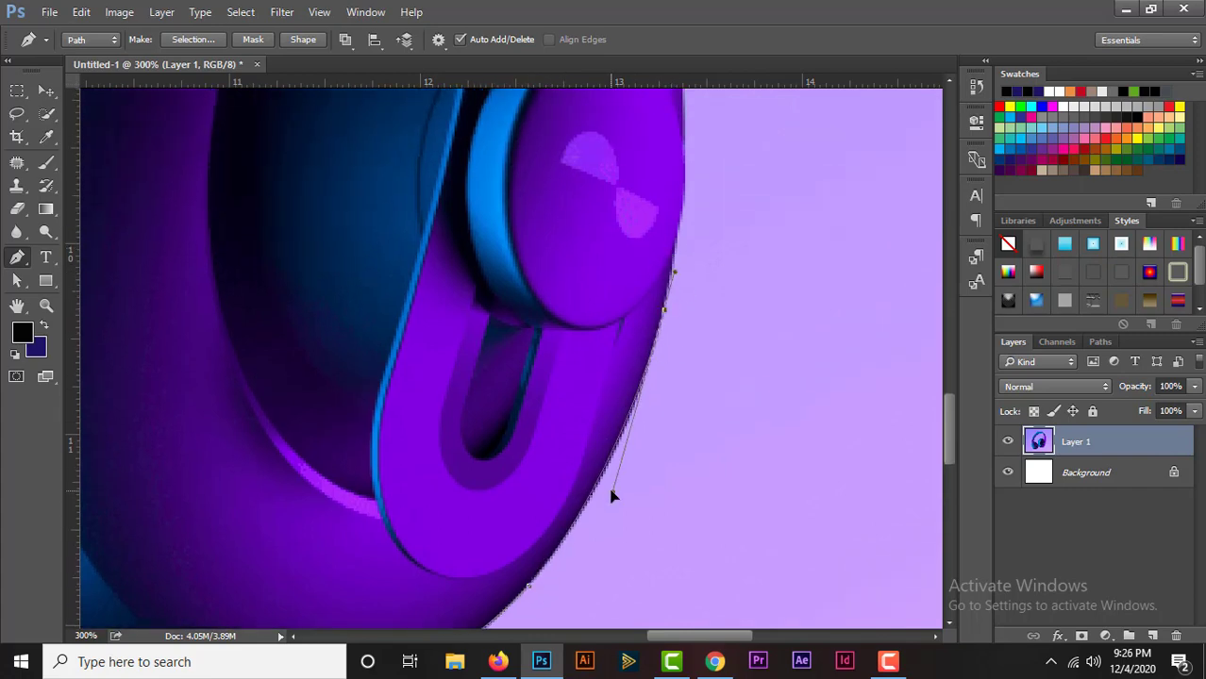
{"action": "scroll", "coordinate": [708, 315], "scroll_direction": "up", "scroll_amount": 1}
{"action": "scroll", "coordinate": [708, 315], "scroll_direction": "up", "scroll_amount": 1}
{"action": "scroll", "coordinate": [660, 378], "scroll_direction": "up", "scroll_amount": 1}
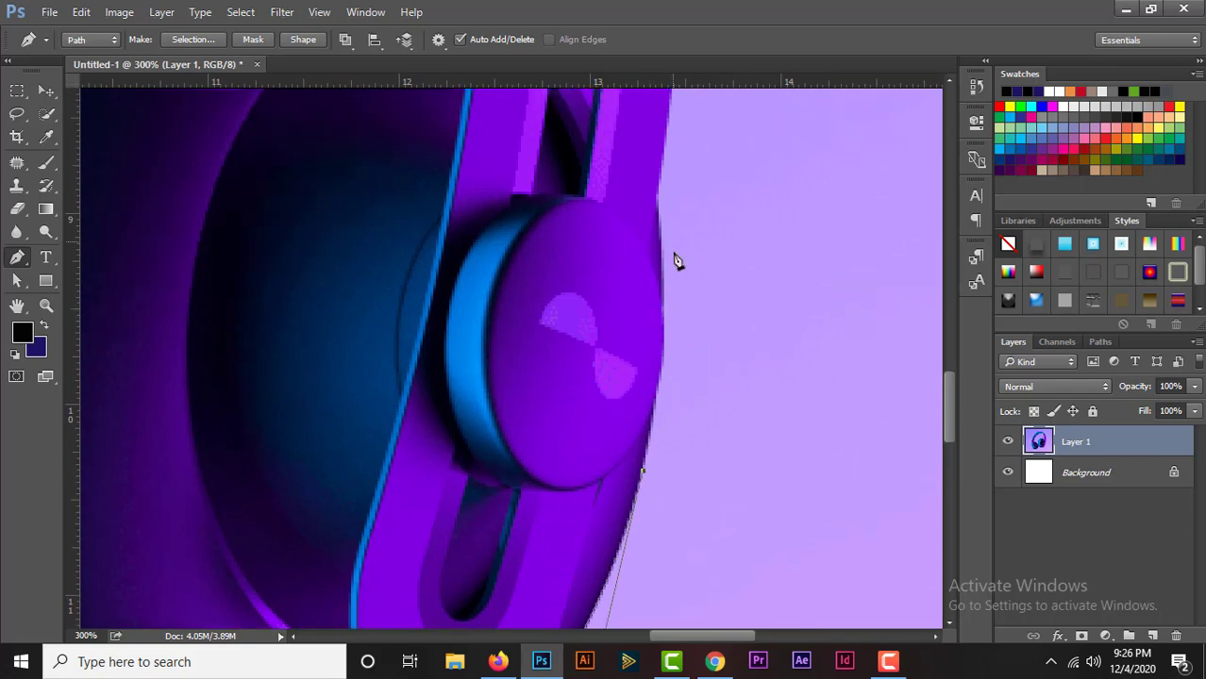
{"action": "left_click_drag", "start_coordinate": [657, 199], "coordinate": [675, 366]}
{"action": "scroll", "coordinate": [674, 363], "scroll_direction": "up", "scroll_amount": 3}
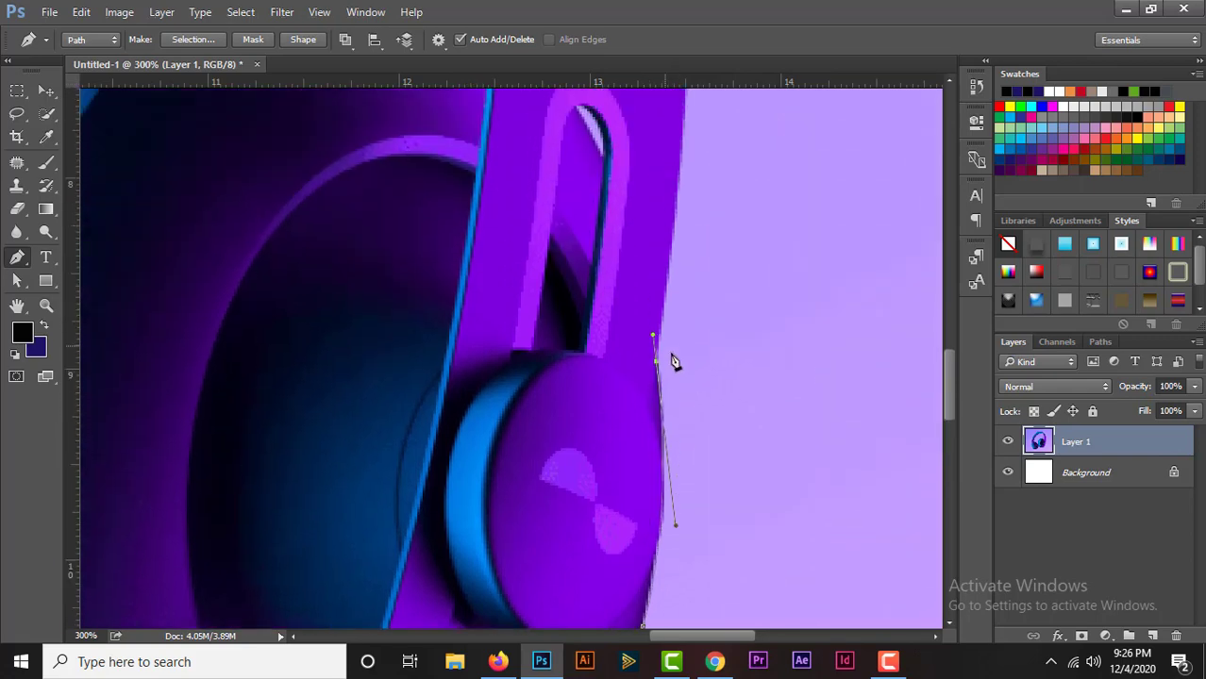
{"action": "scroll", "coordinate": [658, 371], "scroll_direction": "up", "scroll_amount": 3}
{"action": "left_click_drag", "start_coordinate": [630, 273], "coordinate": [630, 241]}
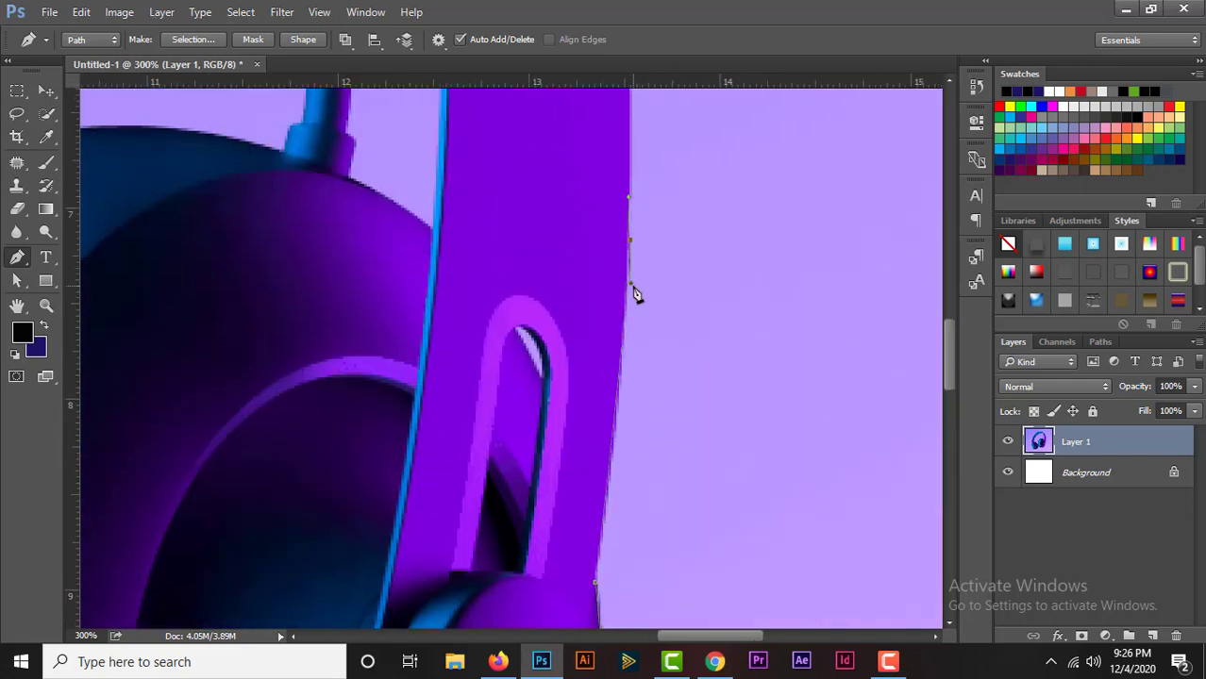
- Add curved anchors climbing the headband's outer edge
{"action": "scroll", "coordinate": [624, 377], "scroll_direction": "up", "scroll_amount": 3}
{"action": "scroll", "coordinate": [630, 424], "scroll_direction": "up", "scroll_amount": 1}
{"action": "scroll", "coordinate": [651, 519], "scroll_direction": "up", "scroll_amount": 1}
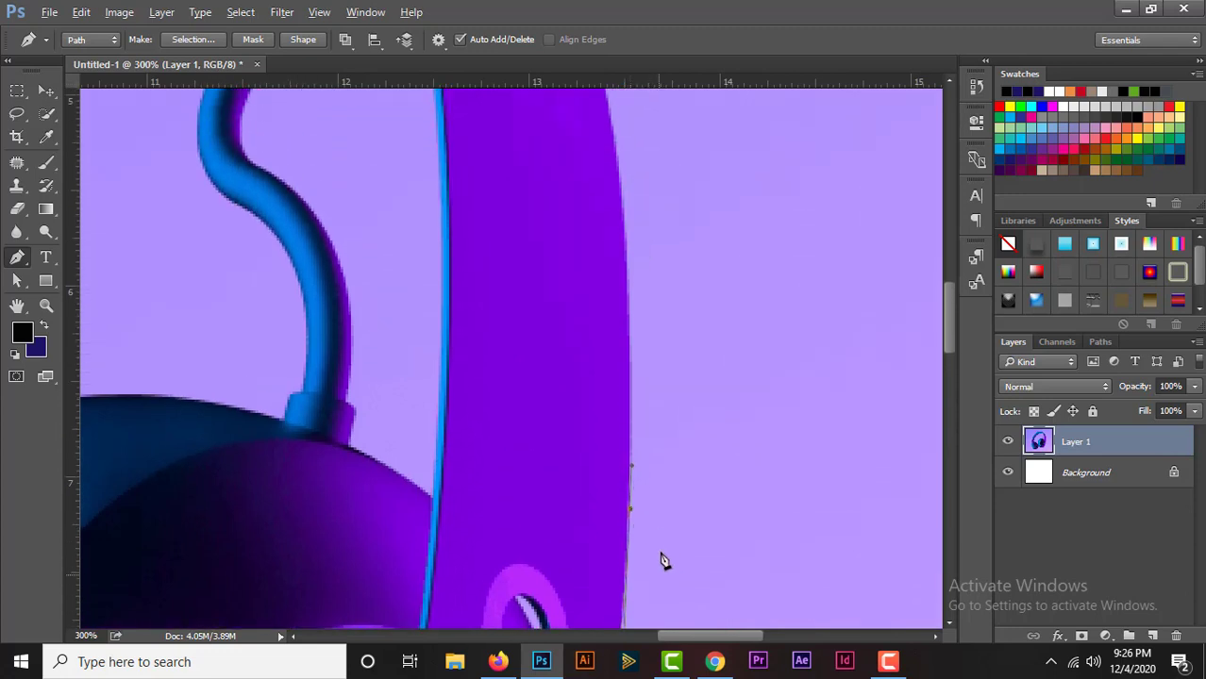
{"action": "scroll", "coordinate": [635, 517], "scroll_direction": "up", "scroll_amount": 1}
{"action": "left_click_drag", "start_coordinate": [608, 175], "coordinate": [616, 210]}
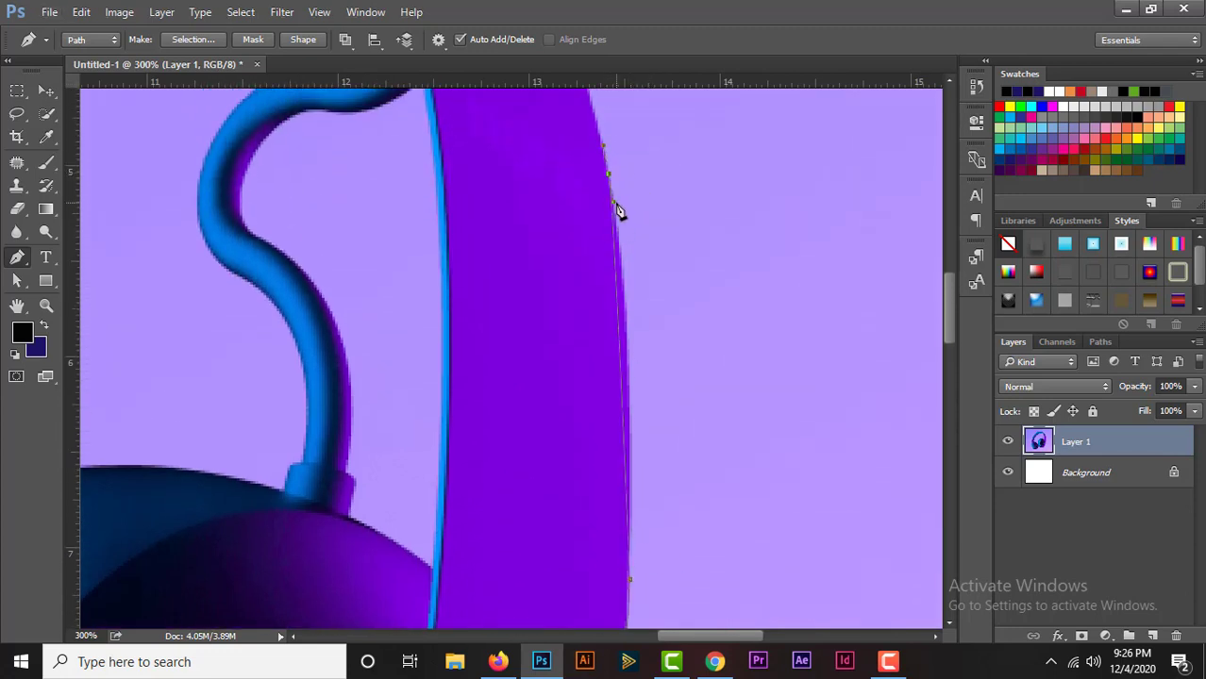
{"action": "left_click", "coordinate": [637, 346]}
{"action": "scroll", "coordinate": [641, 349], "scroll_direction": "up", "scroll_amount": 1}
{"action": "scroll", "coordinate": [645, 352], "scroll_direction": "up", "scroll_amount": 1}
{"action": "scroll", "coordinate": [585, 347], "scroll_direction": "up", "scroll_amount": 2}
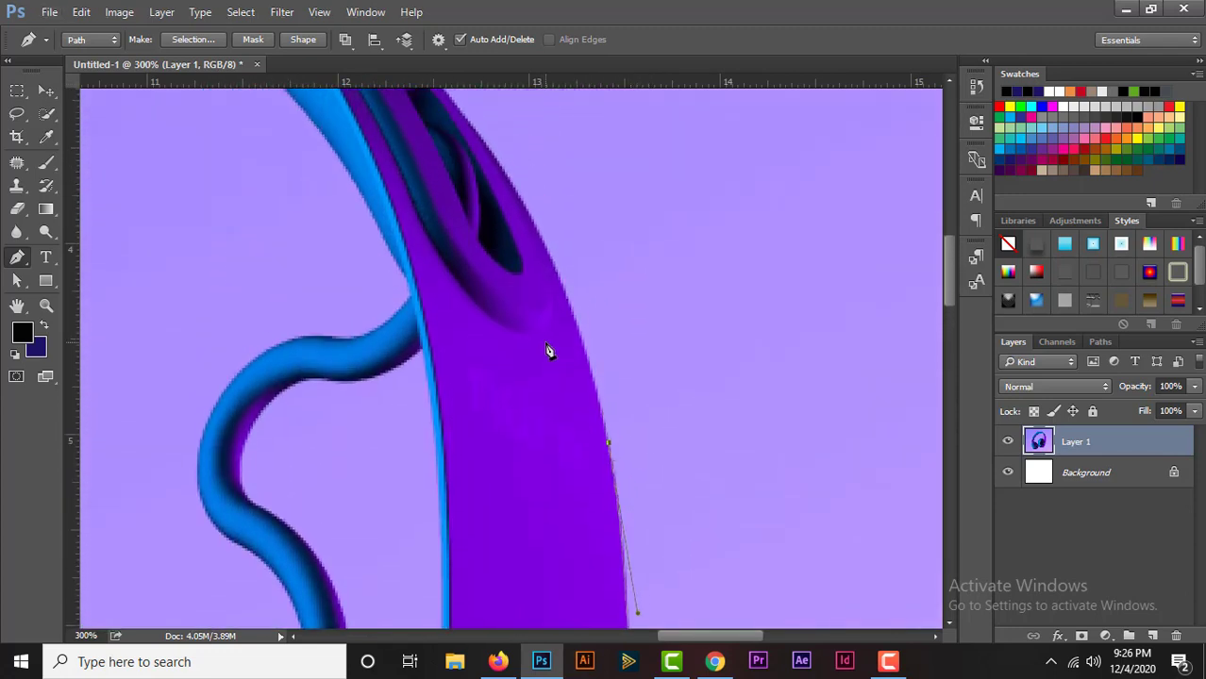
{"action": "left_click_drag", "start_coordinate": [486, 144], "coordinate": [570, 261]}
{"action": "scroll", "coordinate": [795, 336], "scroll_direction": "up", "scroll_amount": 4}
{"action": "scroll", "coordinate": [796, 336], "scroll_direction": "left", "scroll_amount": 4}
- Add curved anchors over the headband's upper bend and along its top edge
{"action": "scroll", "coordinate": [739, 400], "scroll_direction": "up", "scroll_amount": 1}
{"action": "scroll", "coordinate": [739, 400], "scroll_direction": "left", "scroll_amount": 1}
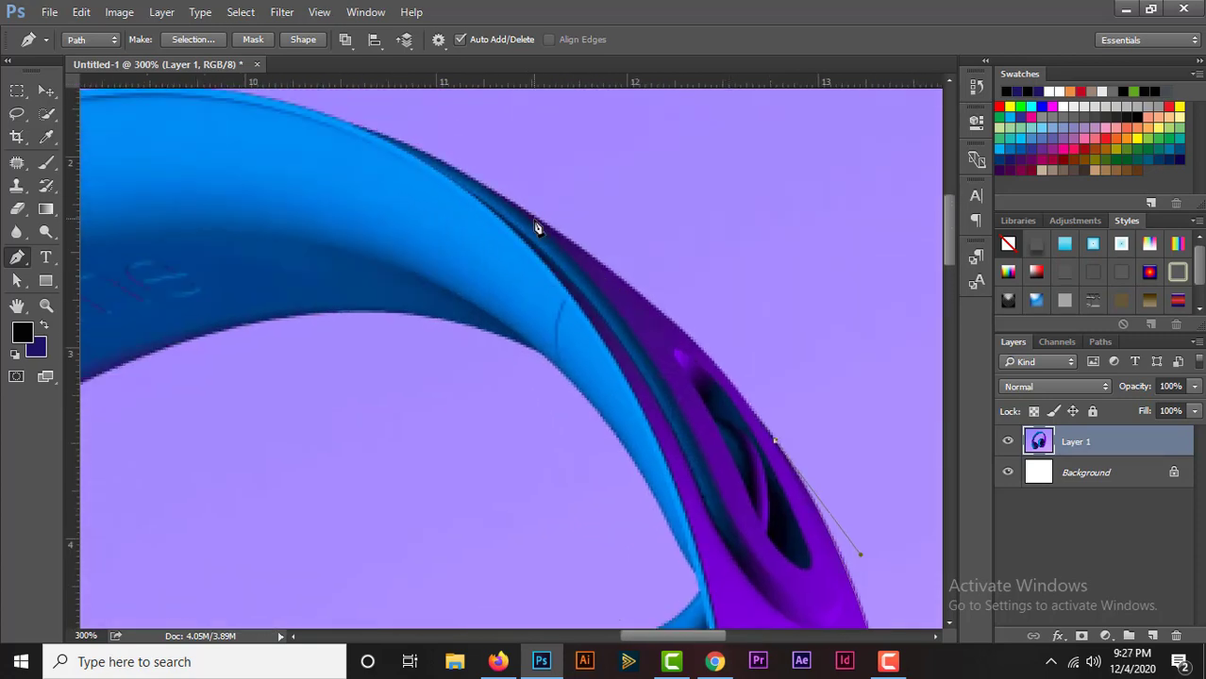
{"action": "left_click_drag", "start_coordinate": [531, 216], "coordinate": [468, 178]}
{"action": "left_click_drag", "start_coordinate": [594, 254], "coordinate": [683, 304]}
{"action": "scroll", "coordinate": [700, 367], "scroll_direction": "up", "scroll_amount": 3}
{"action": "scroll", "coordinate": [700, 367], "scroll_direction": "left", "scroll_amount": 3}
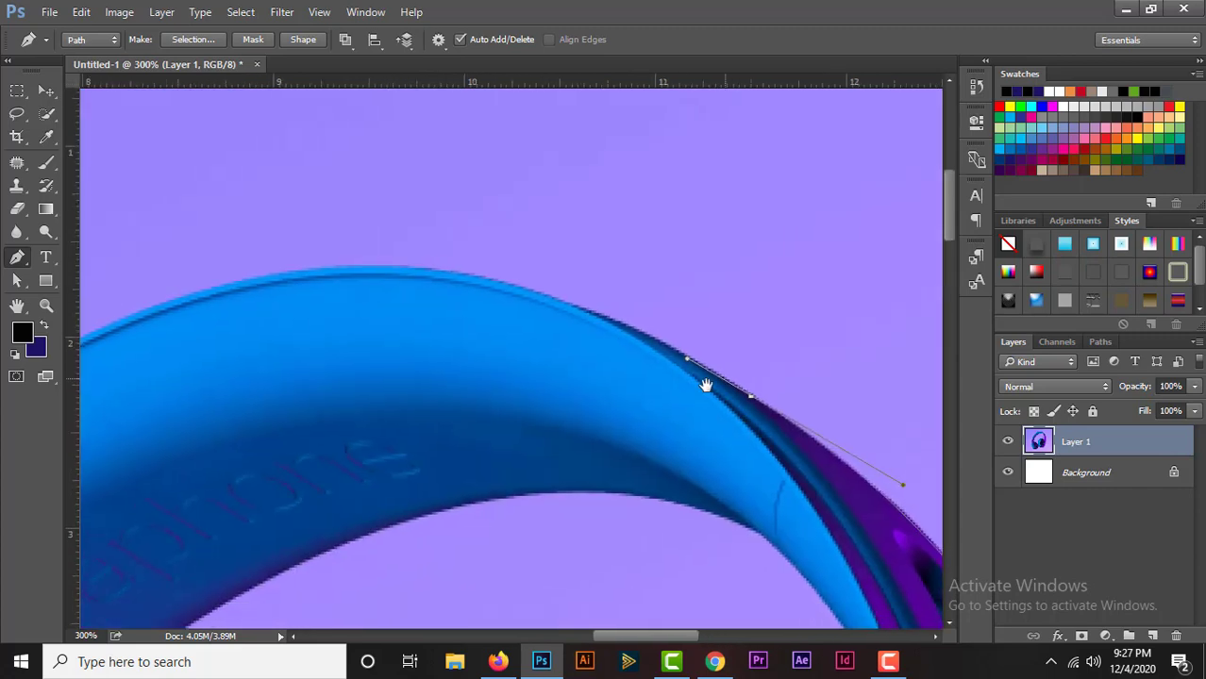
{"action": "left_click_drag", "start_coordinate": [396, 265], "coordinate": [291, 276]}
{"action": "left_click_drag", "start_coordinate": [505, 267], "coordinate": [629, 298]}
{"action": "left_click_drag", "start_coordinate": [355, 309], "coordinate": [654, 232]}
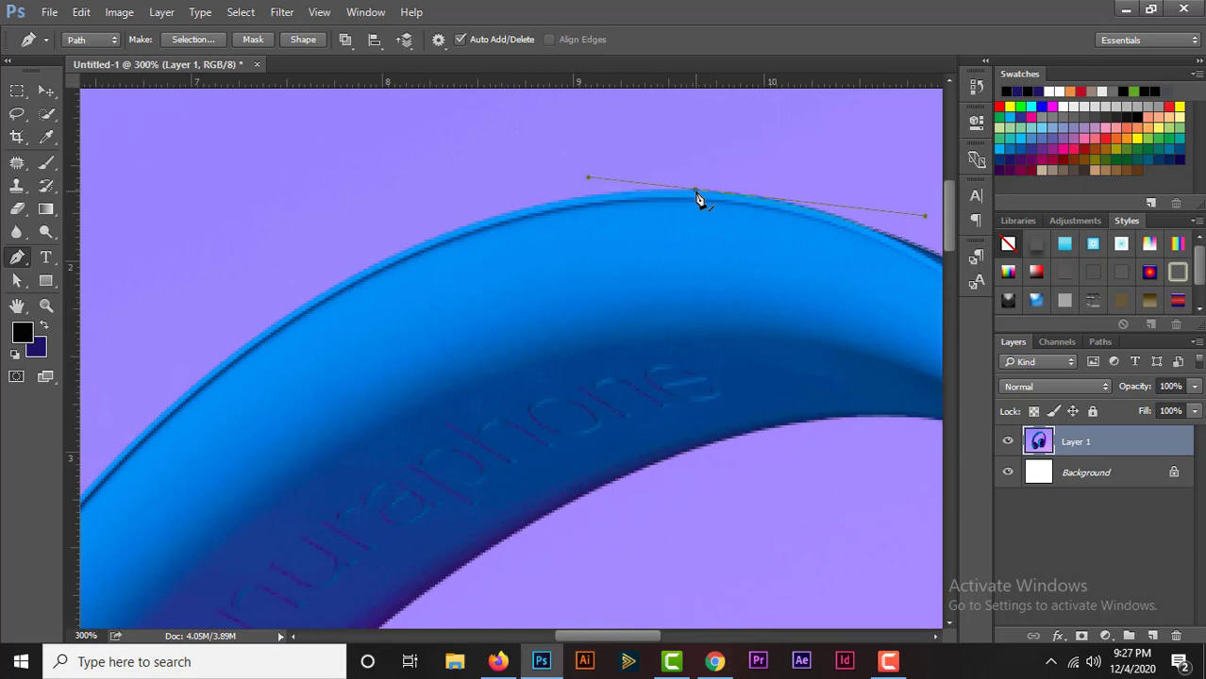
{"action": "mouse_move", "coordinate": [773, 250]}
{"action": "left_mouse_down"}
{"action": "mouse_move", "coordinate": [509, 291]}
{"action": "mouse_move", "coordinate": [738, 261]}
{"action": "mouse_move", "coordinate": [734, 251]}
{"action": "left_mouse_up"}
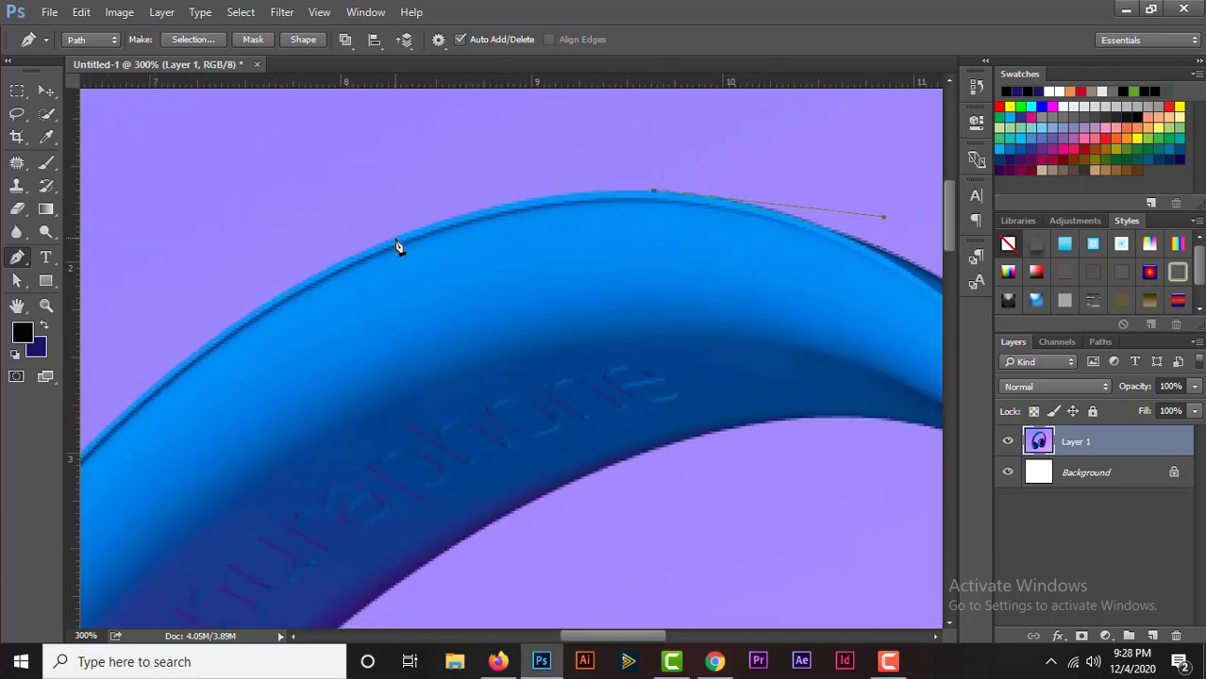
{"action": "left_click_drag", "start_coordinate": [396, 237], "coordinate": [298, 286]}
{"action": "left_click", "coordinate": [653, 193]}
- Briefly pick the Add Anchor Point Tool, then return to the standard Pen Tool
{"action": "right_click", "coordinate": [17, 257]}
{"action": "left_click", "coordinate": [115, 287]}
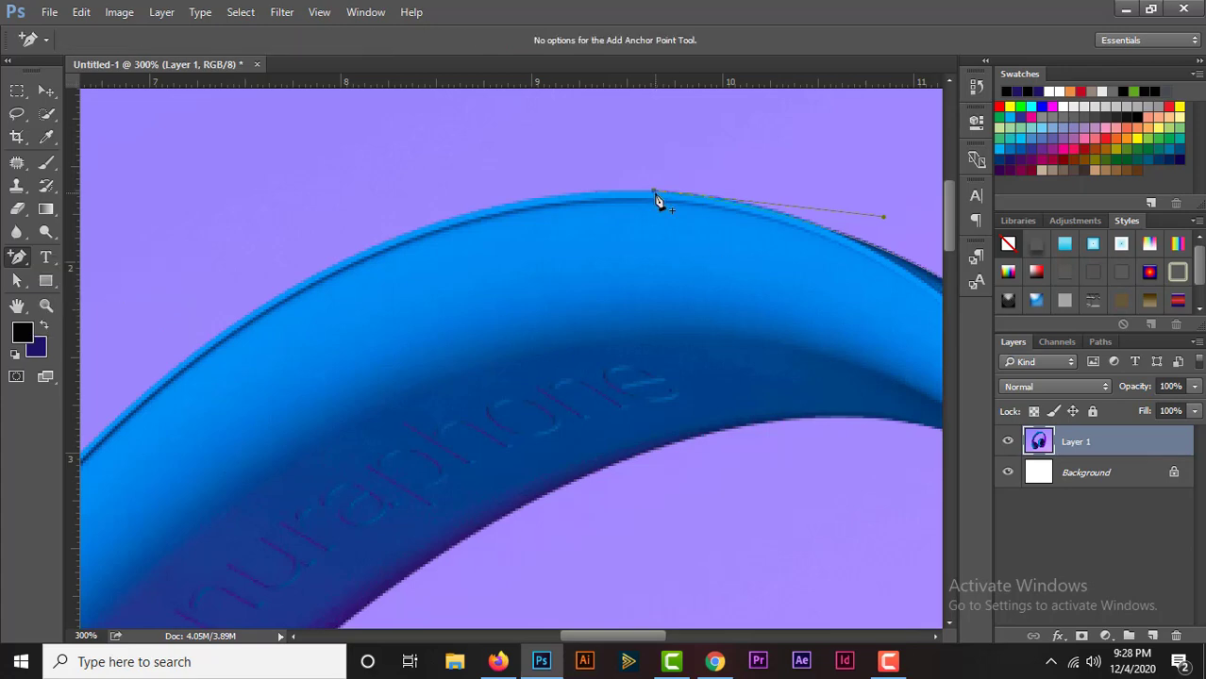
{"action": "right_click", "coordinate": [17, 256]}
{"action": "left_click", "coordinate": [109, 249]}
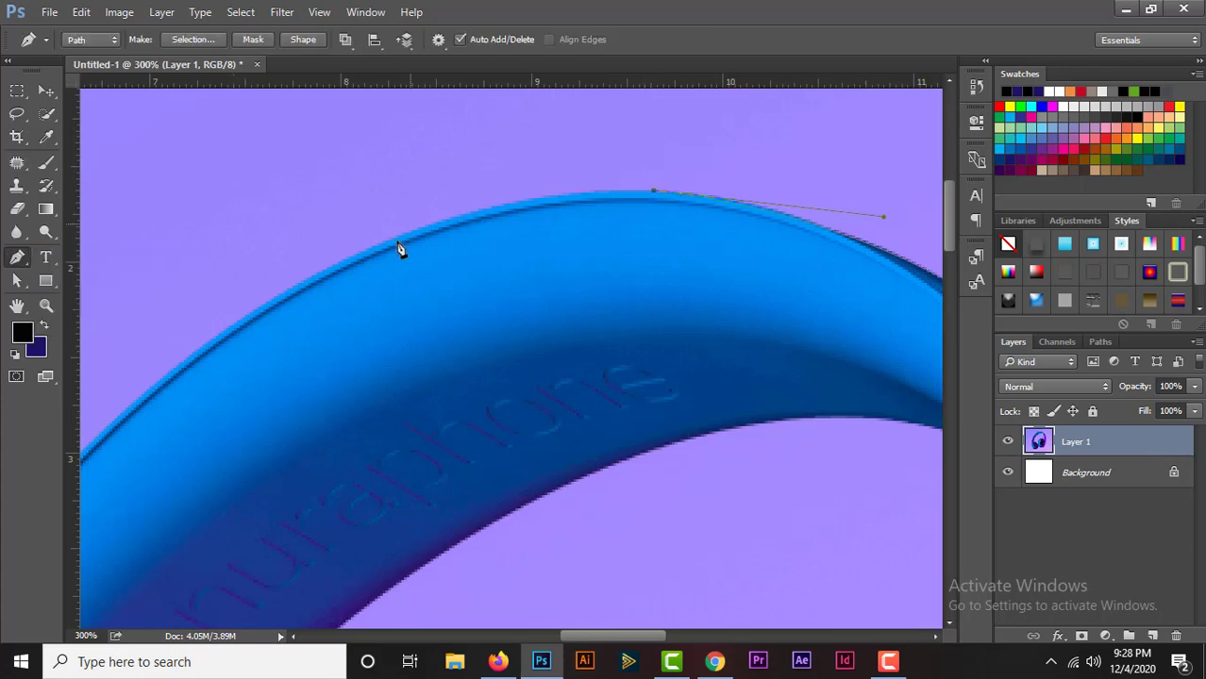
- Place curved anchors from the band's top-left down its left outer edge
{"action": "left_click_drag", "start_coordinate": [393, 239], "coordinate": [538, 192]}
{"action": "left_click_drag", "start_coordinate": [381, 356], "coordinate": [654, 250]}
{"action": "left_click_drag", "start_coordinate": [359, 342], "coordinate": [311, 401]}
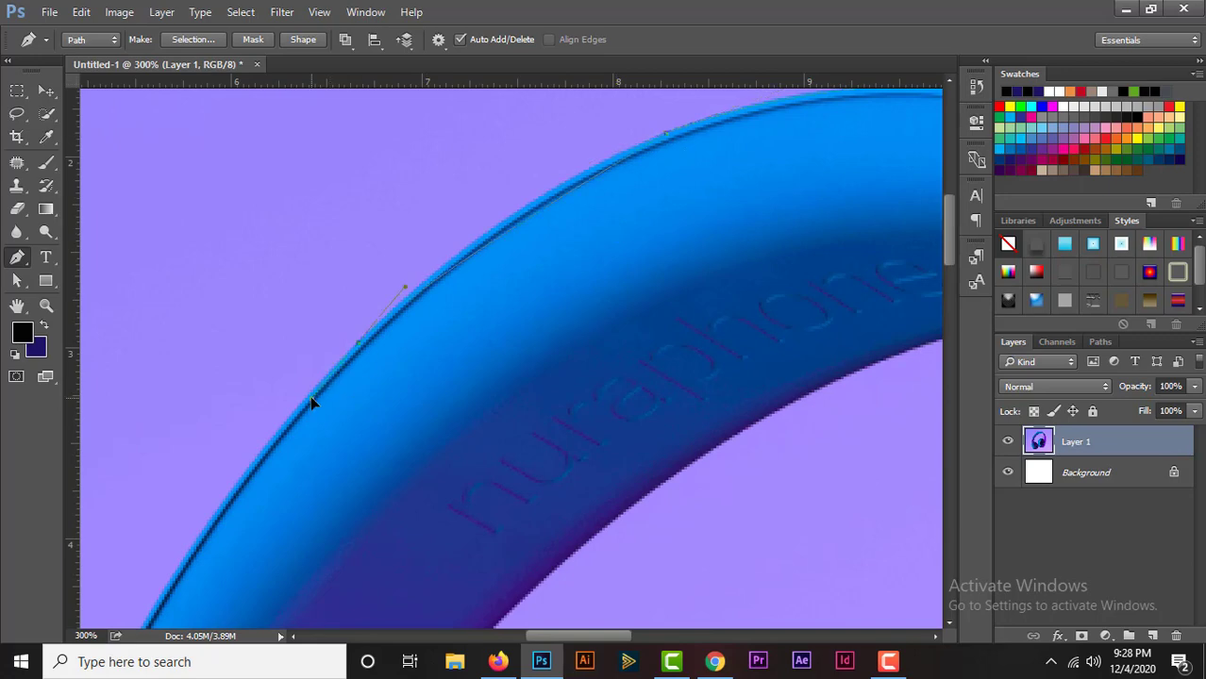
{"action": "left_click_drag", "start_coordinate": [406, 295], "coordinate": [474, 210]}
{"action": "left_click_drag", "start_coordinate": [442, 459], "coordinate": [615, 260]}
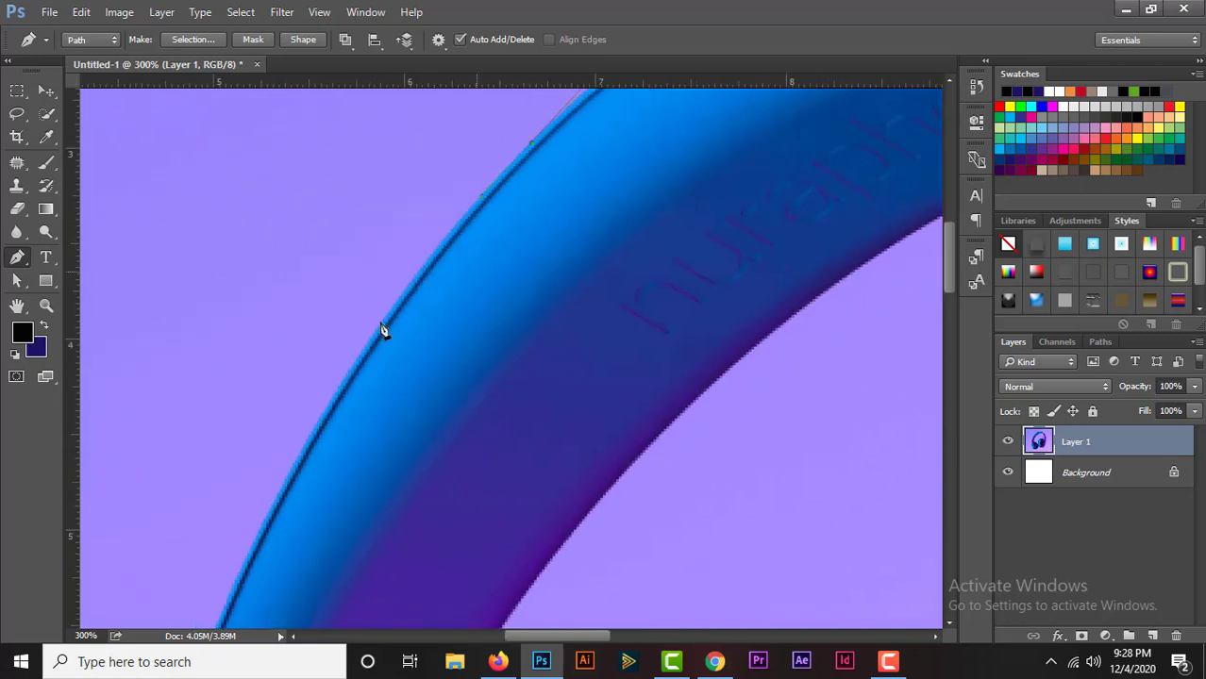
{"action": "scroll", "coordinate": [422, 343], "scroll_direction": "up", "scroll_amount": 1}
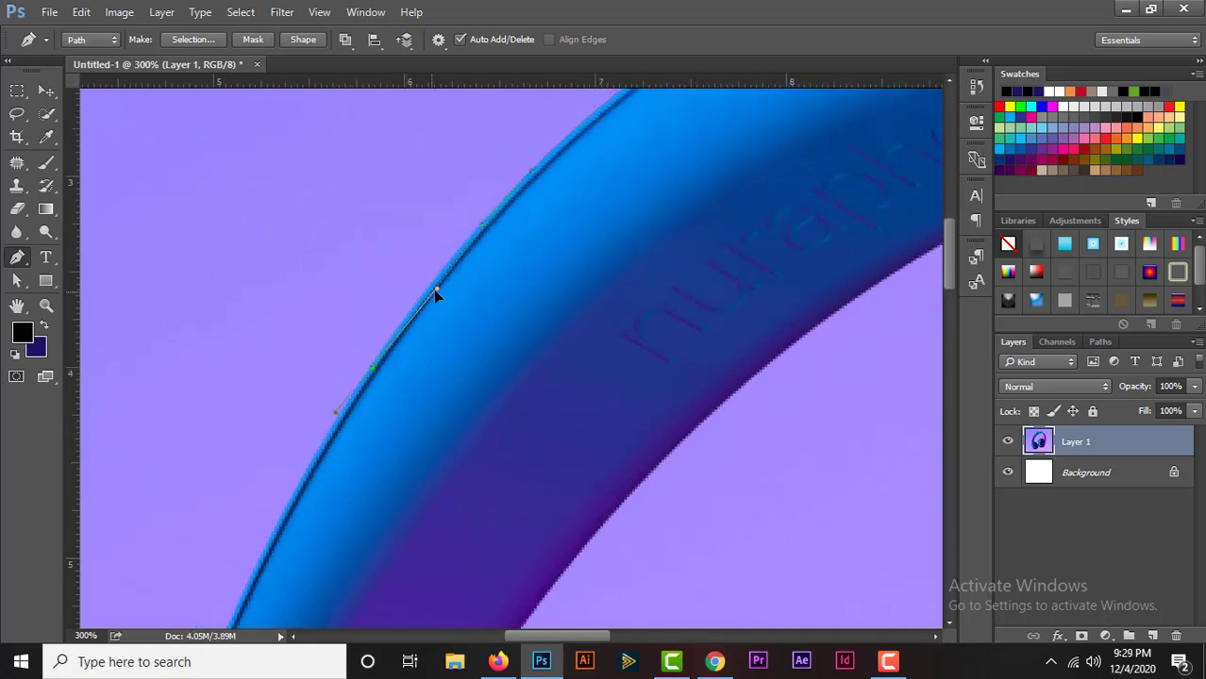
{"action": "scroll", "coordinate": [457, 245], "scroll_direction": "down", "scroll_amount": 1}
{"action": "scroll", "coordinate": [456, 246], "scroll_direction": "down", "scroll_amount": 1}
- Continue the path from the band's left edge down onto the left ear cup
{"action": "scroll", "coordinate": [457, 245], "scroll_direction": "down", "scroll_amount": 1}
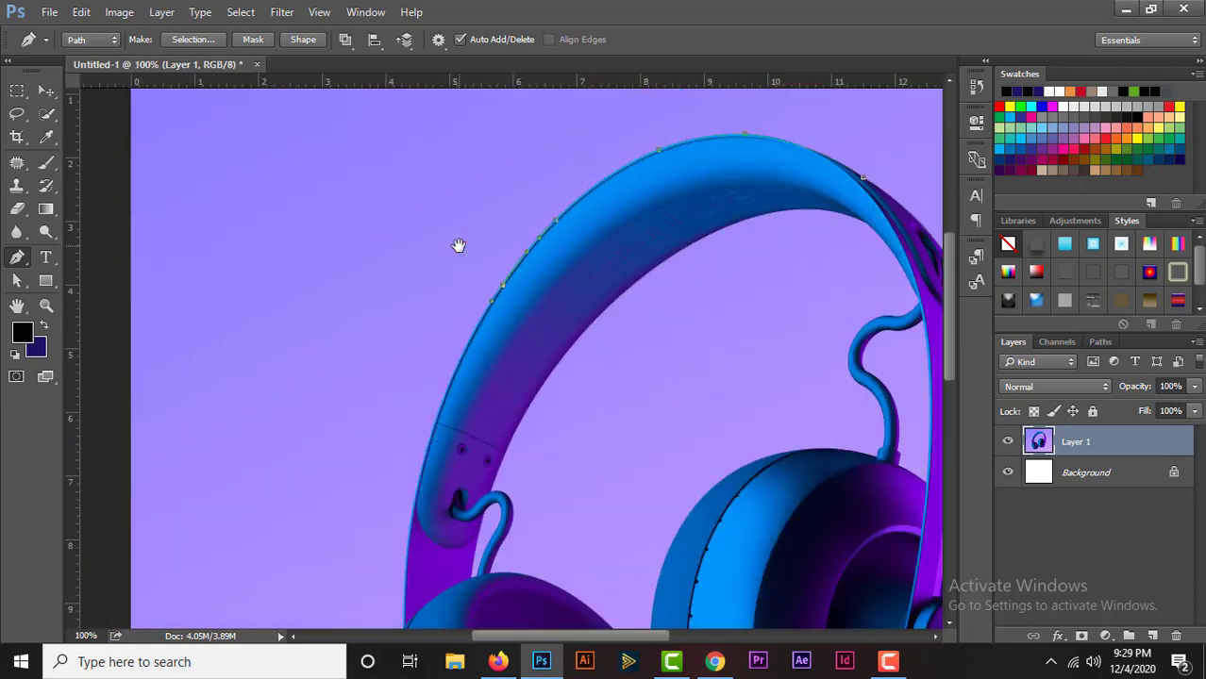
{"action": "scroll", "coordinate": [459, 245], "scroll_direction": "up", "scroll_amount": 2}
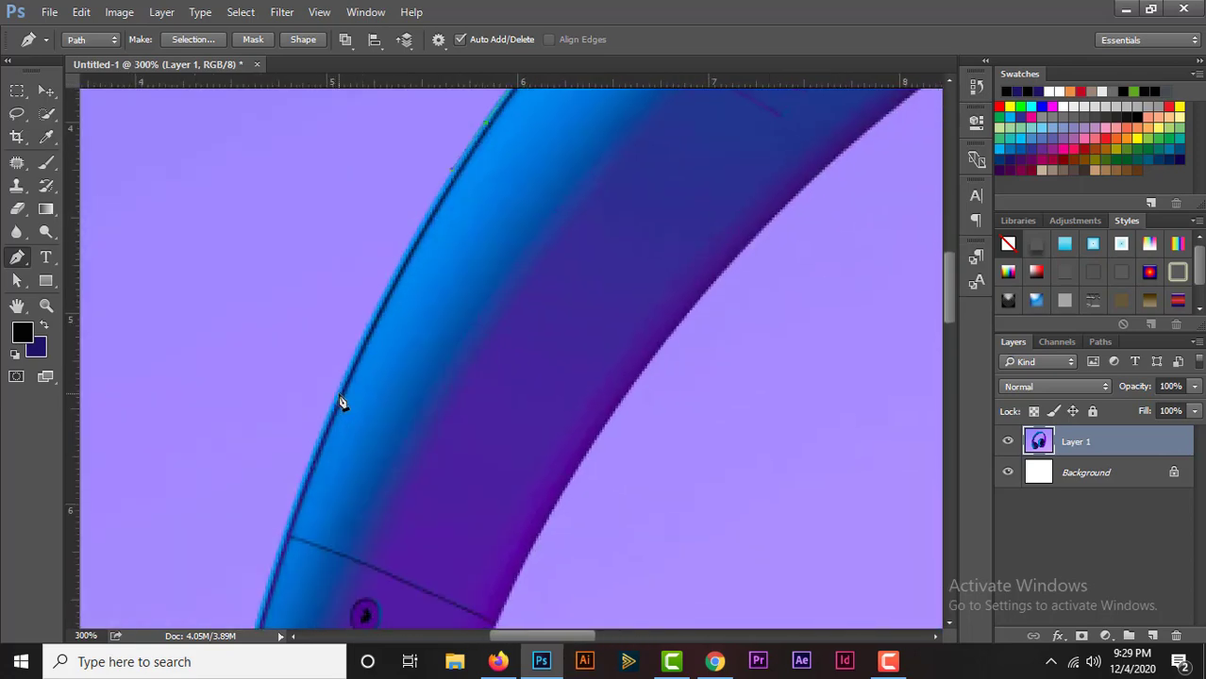
{"action": "left_click_drag", "start_coordinate": [355, 333], "coordinate": [377, 294]}
{"action": "scroll", "coordinate": [280, 443], "scroll_direction": "down", "scroll_amount": 3}
{"action": "scroll", "coordinate": [425, 202], "scroll_direction": "down", "scroll_amount": 6}
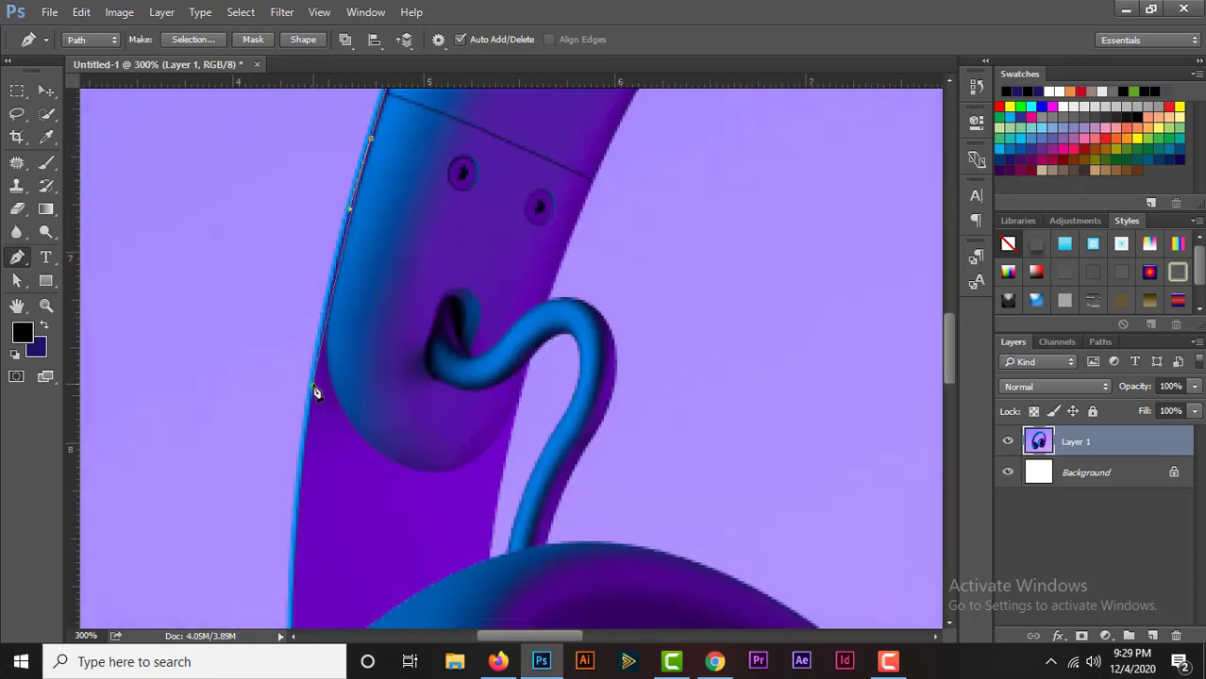
{"action": "left_click_drag", "start_coordinate": [314, 387], "coordinate": [317, 293]}
{"action": "scroll", "coordinate": [328, 276], "scroll_direction": "down", "scroll_amount": 5}
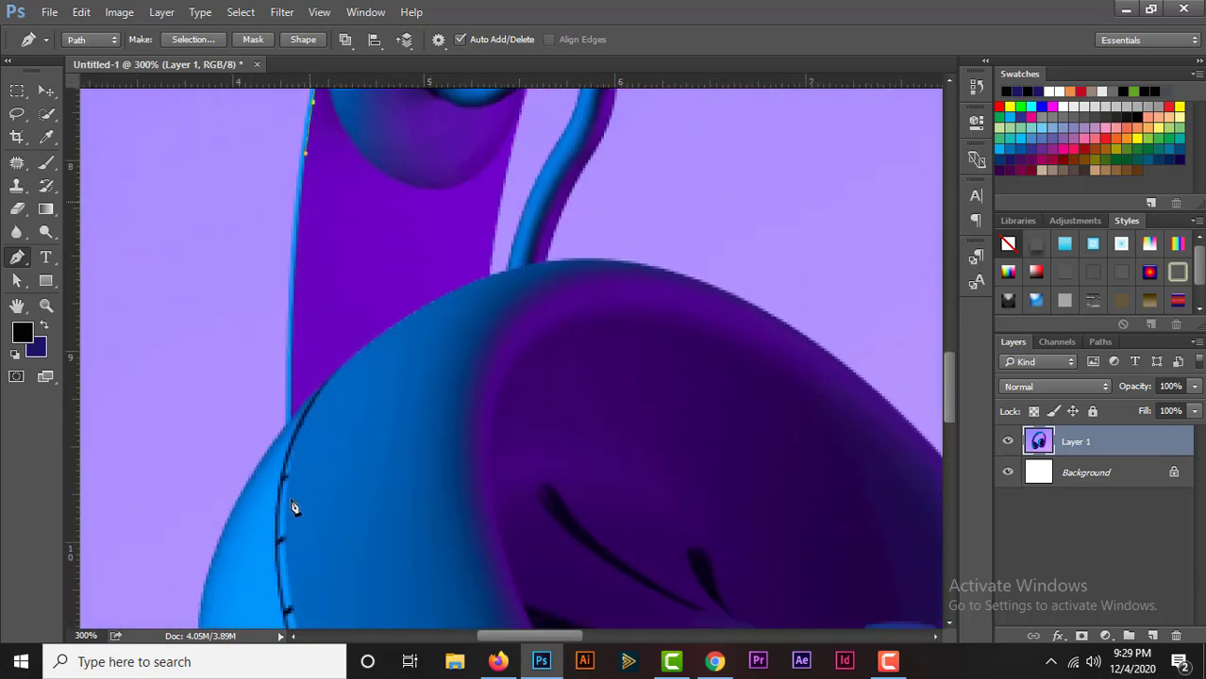
{"action": "left_click_drag", "start_coordinate": [293, 408], "coordinate": [286, 354]}
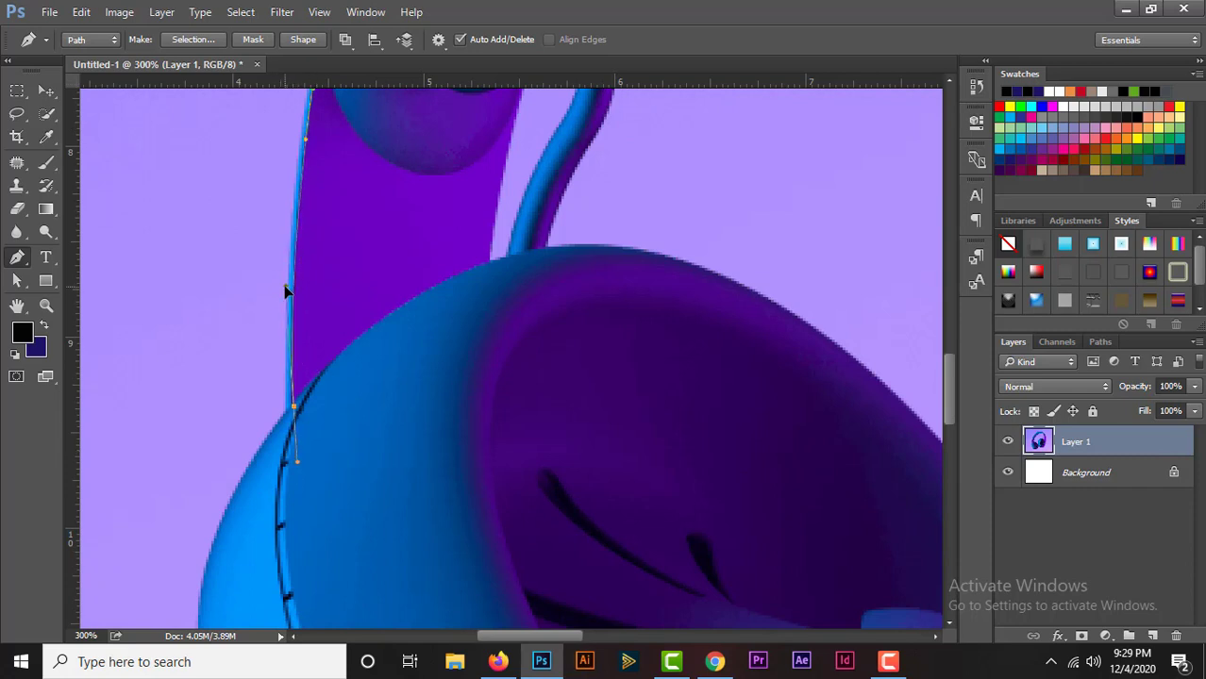
{"action": "scroll", "coordinate": [285, 288], "scroll_direction": "down", "scroll_amount": 2}
{"action": "scroll", "coordinate": [297, 302], "scroll_direction": "down", "scroll_amount": 3}
{"action": "left_click_drag", "start_coordinate": [200, 407], "coordinate": [199, 417]}
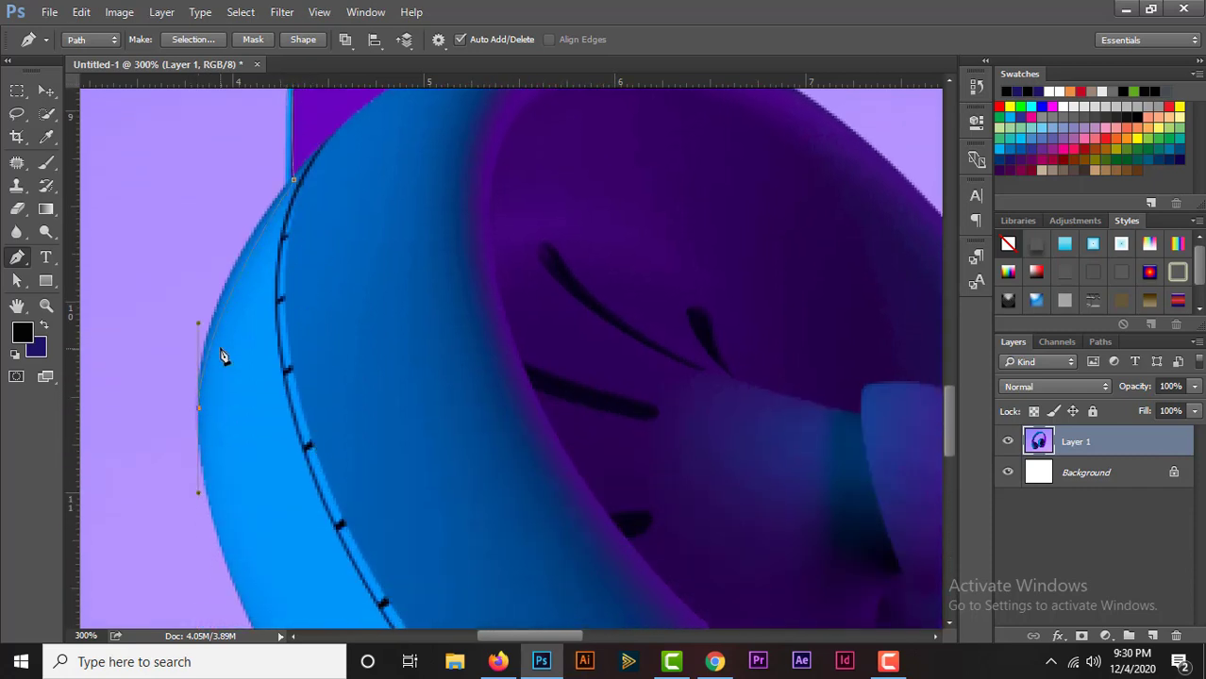
{"action": "scroll", "coordinate": [216, 452], "scroll_direction": "down", "scroll_amount": 1}
{"action": "scroll", "coordinate": [215, 452], "scroll_direction": "down", "scroll_amount": 2}
{"action": "scroll", "coordinate": [261, 425], "scroll_direction": "down", "scroll_amount": 2}
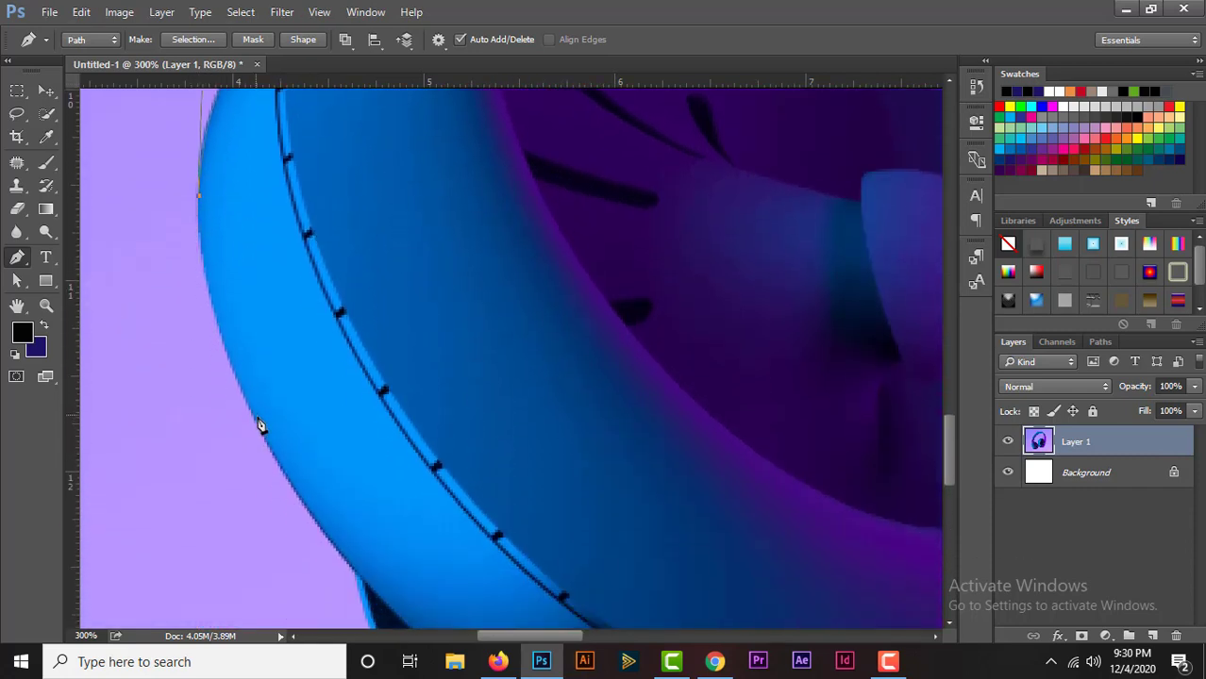
- Place curved anchors around the left ear cup's outer edge
{"action": "left_click_drag", "start_coordinate": [251, 416], "coordinate": [281, 472]}
{"action": "left_click_drag", "start_coordinate": [215, 351], "coordinate": [193, 293]}
{"action": "scroll", "coordinate": [304, 528], "scroll_direction": "down", "scroll_amount": 2}
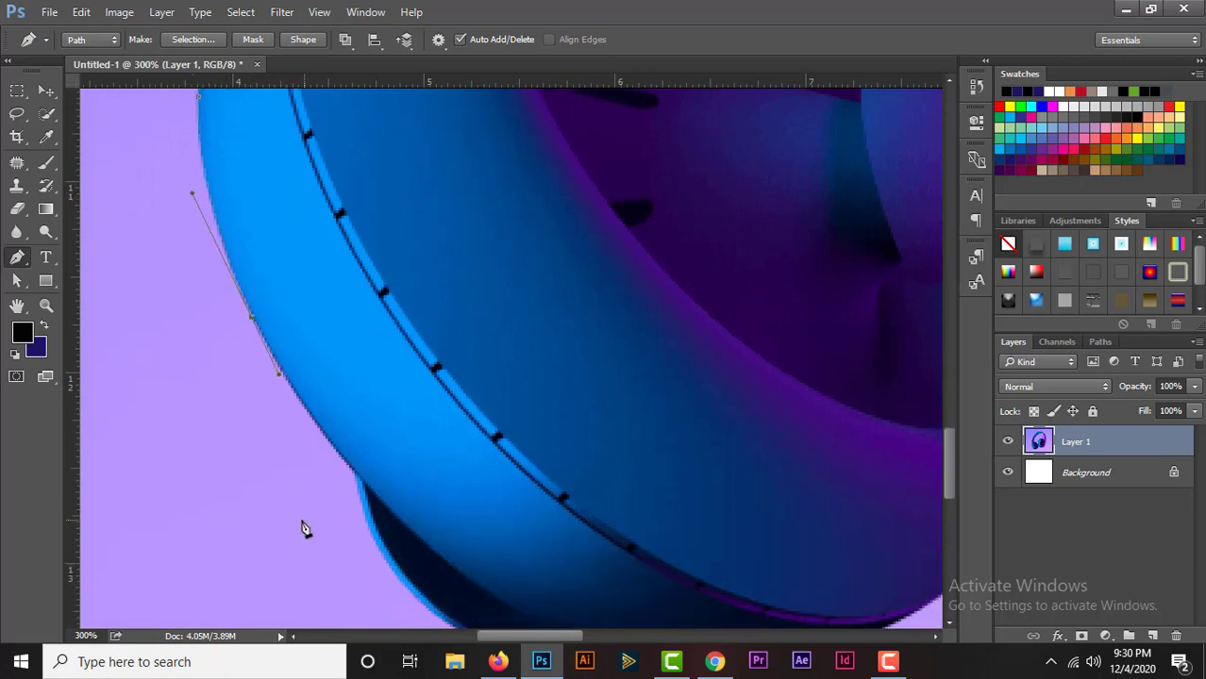
{"action": "left_click_drag", "start_coordinate": [354, 475], "coordinate": [392, 510]}
{"action": "scroll", "coordinate": [391, 505], "scroll_direction": "down", "scroll_amount": 2}
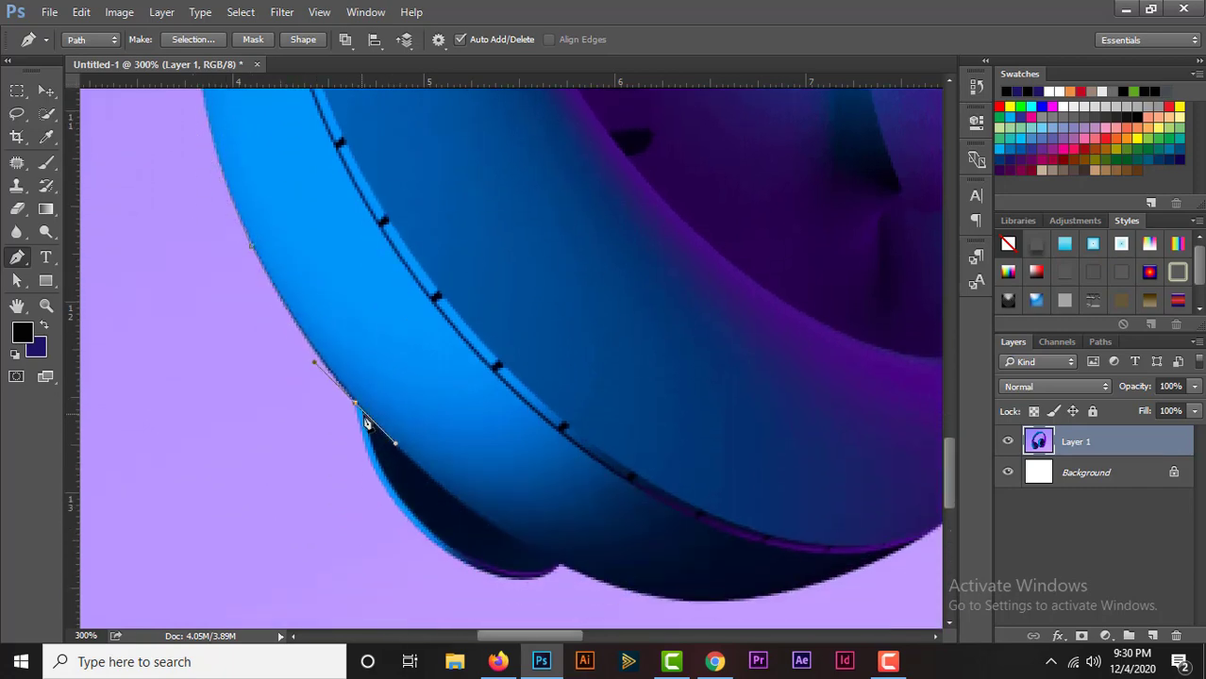
{"action": "scroll", "coordinate": [372, 462], "scroll_direction": "down", "scroll_amount": 2}
{"action": "left_click_drag", "start_coordinate": [388, 438], "coordinate": [412, 473]}
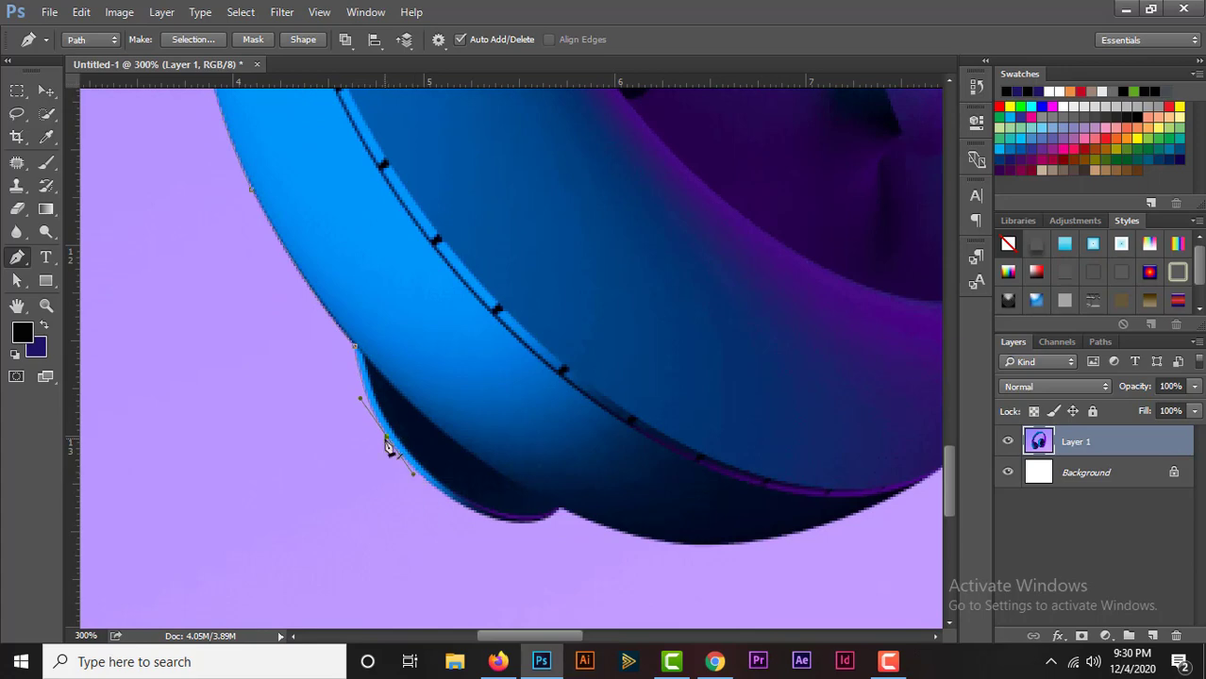
{"action": "scroll", "coordinate": [472, 470], "scroll_direction": "down", "scroll_amount": 2}
{"action": "scroll", "coordinate": [472, 470], "scroll_direction": "right", "scroll_amount": 4}
- Trace the cups' bottom edge, with a sharp corner anchor where the ear cups meet
{"action": "mouse_move", "coordinate": [312, 430]}
{"action": "left_mouse_down"}
{"action": "mouse_move", "coordinate": [358, 447]}
{"action": "mouse_move", "coordinate": [412, 394]}
{"action": "left_mouse_up"}
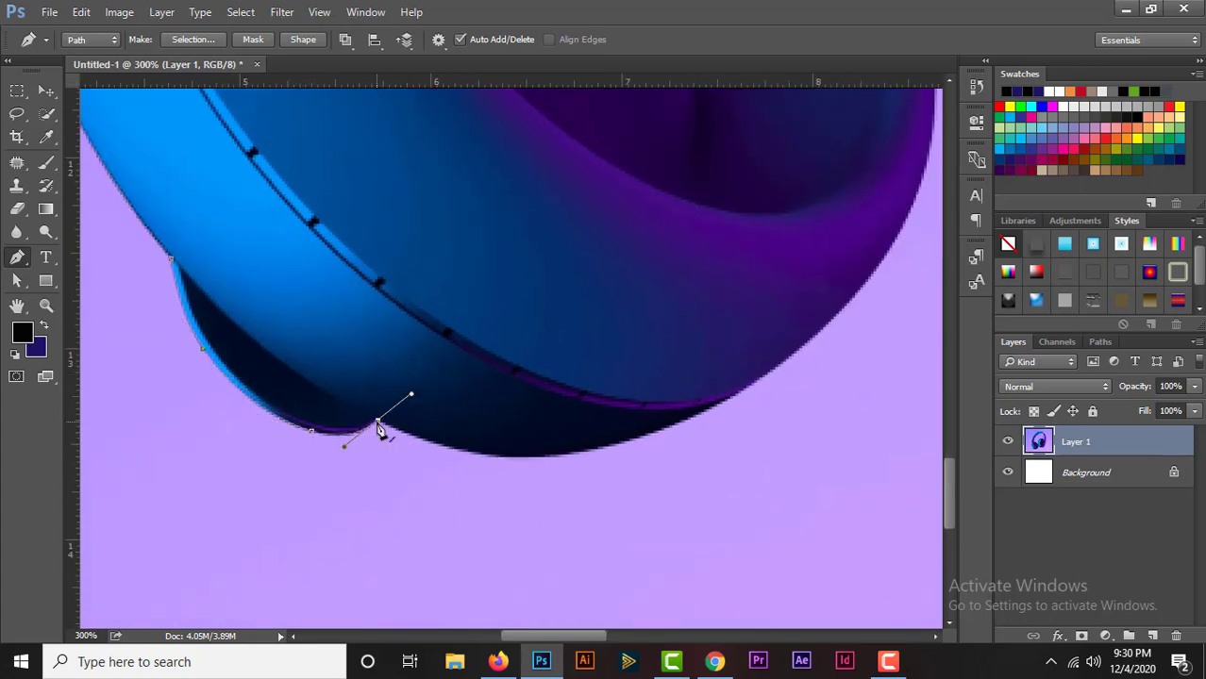
{"action": "mouse_move", "coordinate": [531, 455]}
{"action": "left_mouse_down"}
{"action": "mouse_move", "coordinate": [591, 451]}
{"action": "mouse_move", "coordinate": [404, 520]}
{"action": "left_mouse_up"}
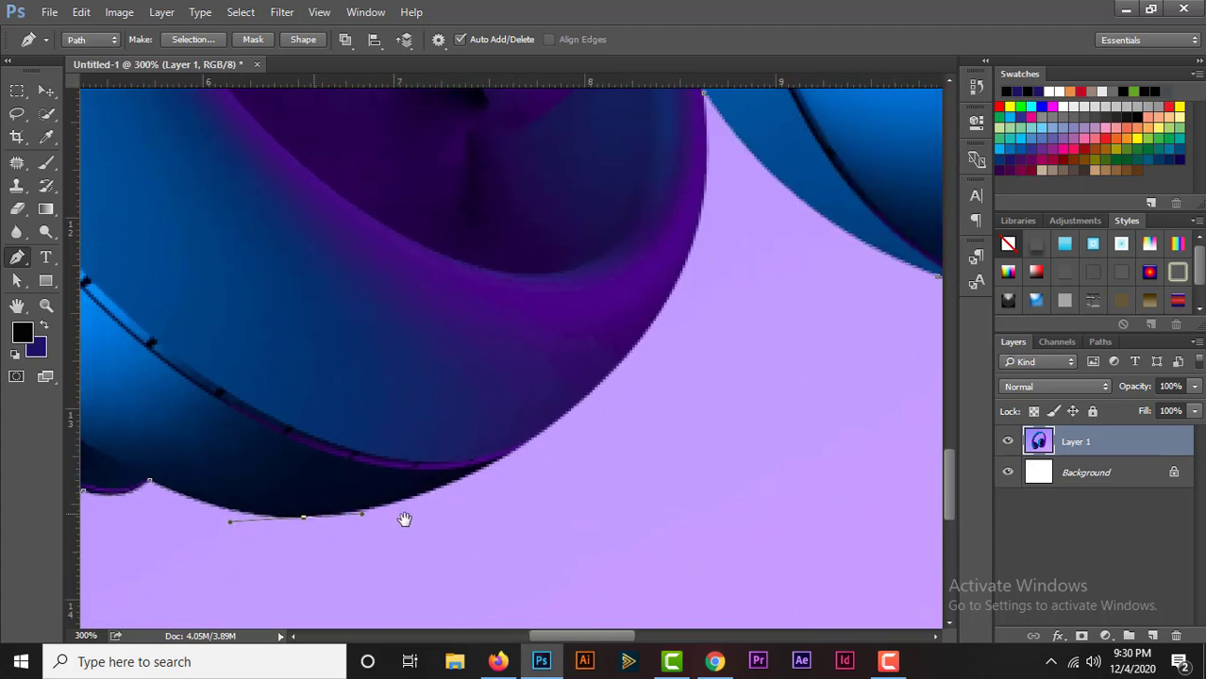
{"action": "left_click_drag", "start_coordinate": [539, 433], "coordinate": [596, 394]}
{"action": "left_click_drag", "start_coordinate": [614, 444], "coordinate": [418, 547]}
{"action": "left_click", "coordinate": [343, 536], "text": "alt"}
{"action": "left_click_drag", "start_coordinate": [501, 332], "coordinate": [455, 471]}
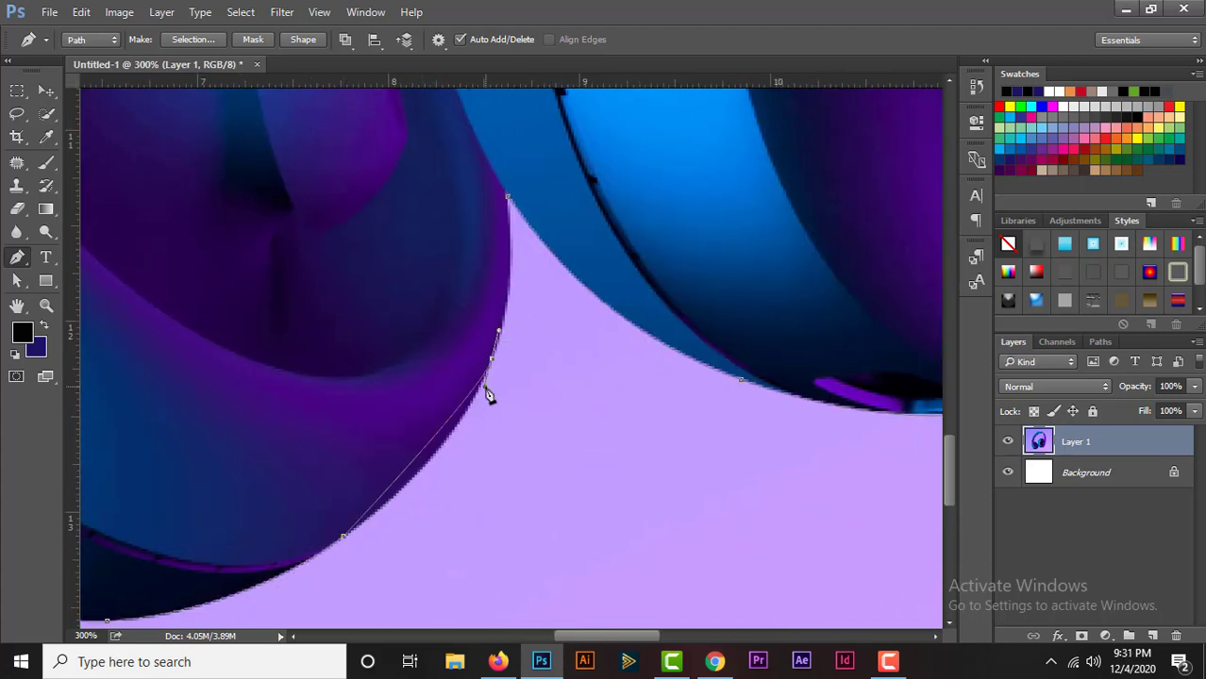
{"action": "scroll", "coordinate": [471, 439], "scroll_direction": "up", "scroll_amount": 1}
- Close the path at its starting anchor, undo an accidental move, and check the curve
{"action": "left_click", "coordinate": [508, 246]}
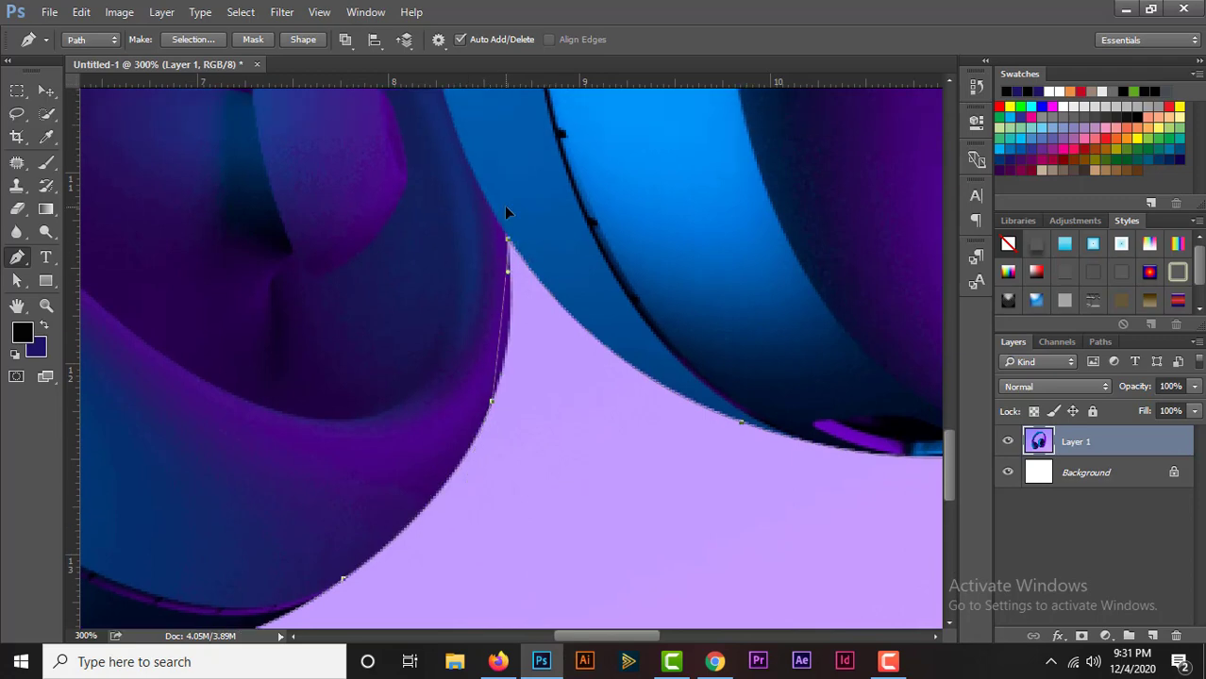
{"action": "left_click_drag", "start_coordinate": [512, 256], "coordinate": [531, 311]}
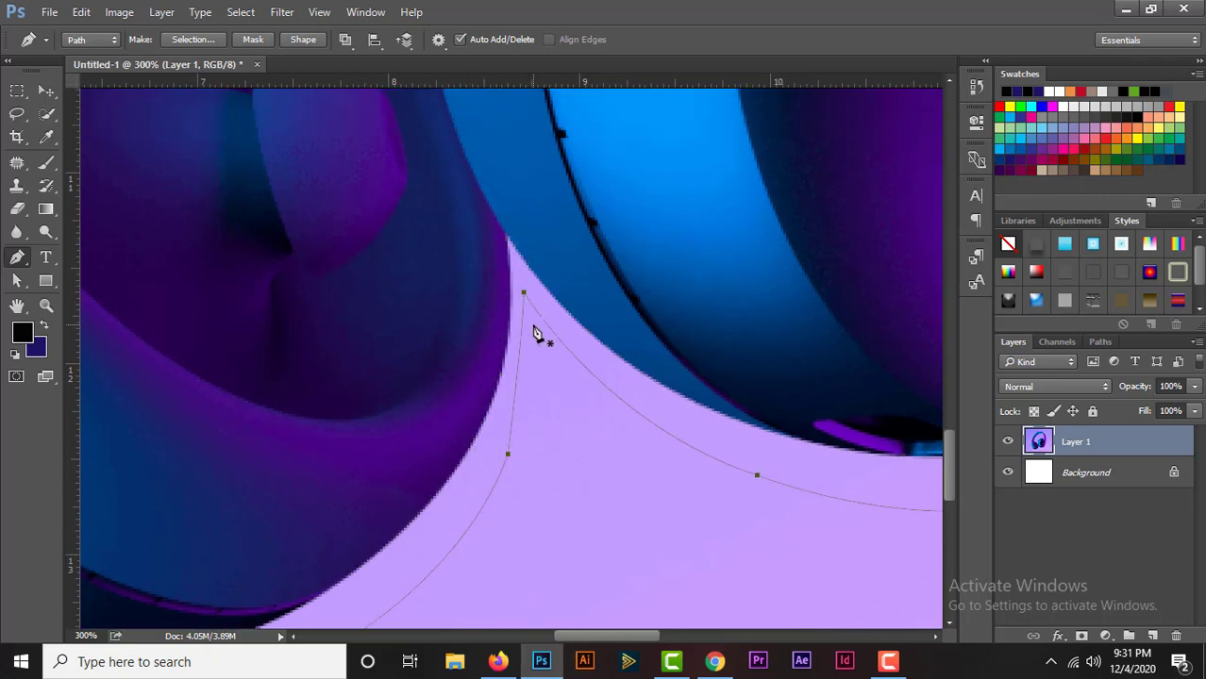
{"action": "key", "text": "ctrl+z"}
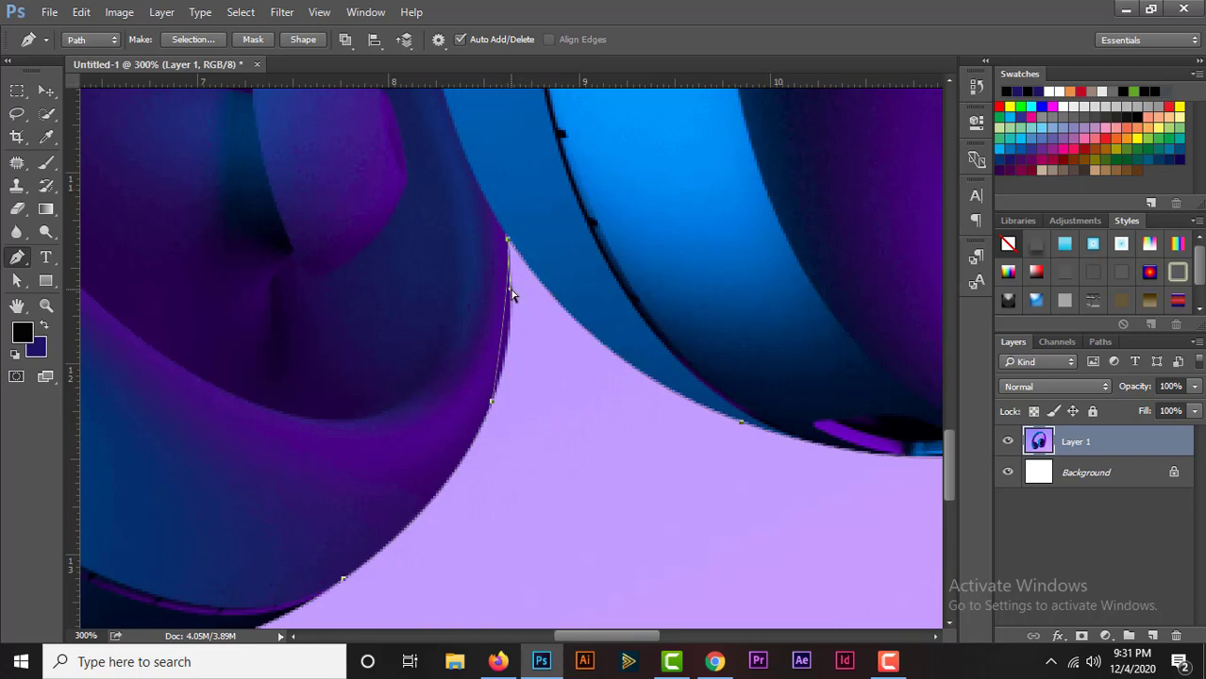
{"action": "left_click", "coordinate": [512, 295], "text": "ctrl"}
{"action": "left_click", "coordinate": [509, 241], "text": "ctrl"}
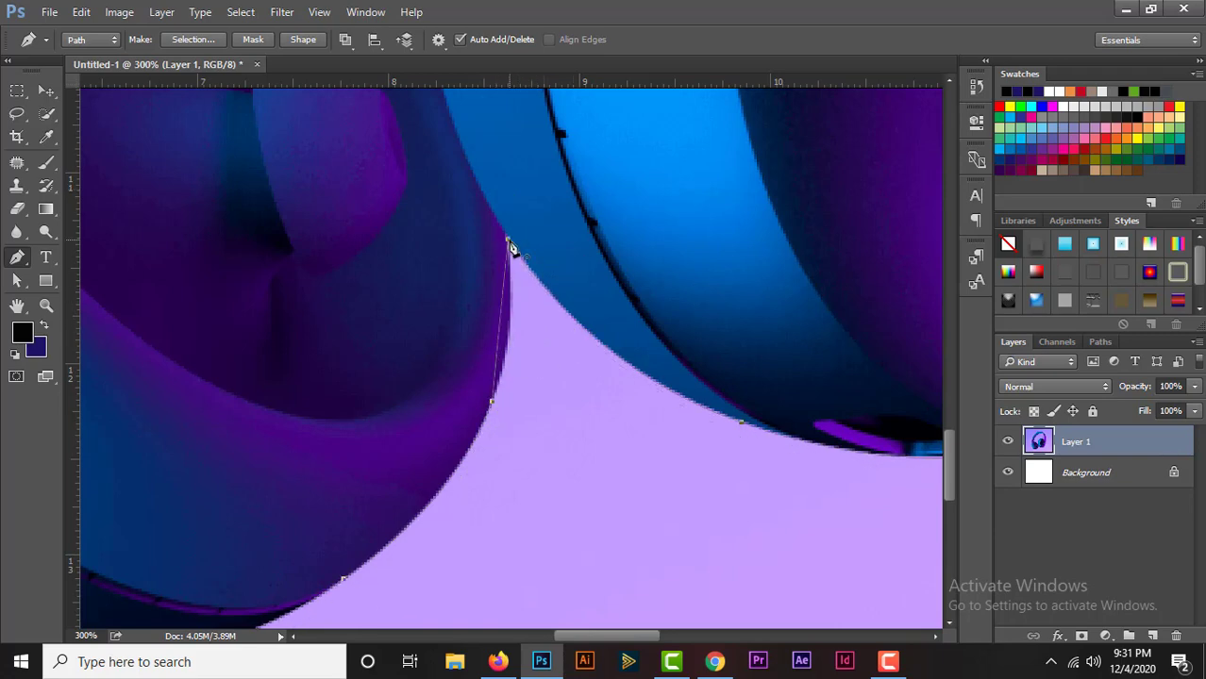
{"action": "left_click", "coordinate": [525, 341], "text": "ctrl"}
{"action": "scroll", "coordinate": [592, 438], "scroll_direction": "up", "scroll_amount": 1}
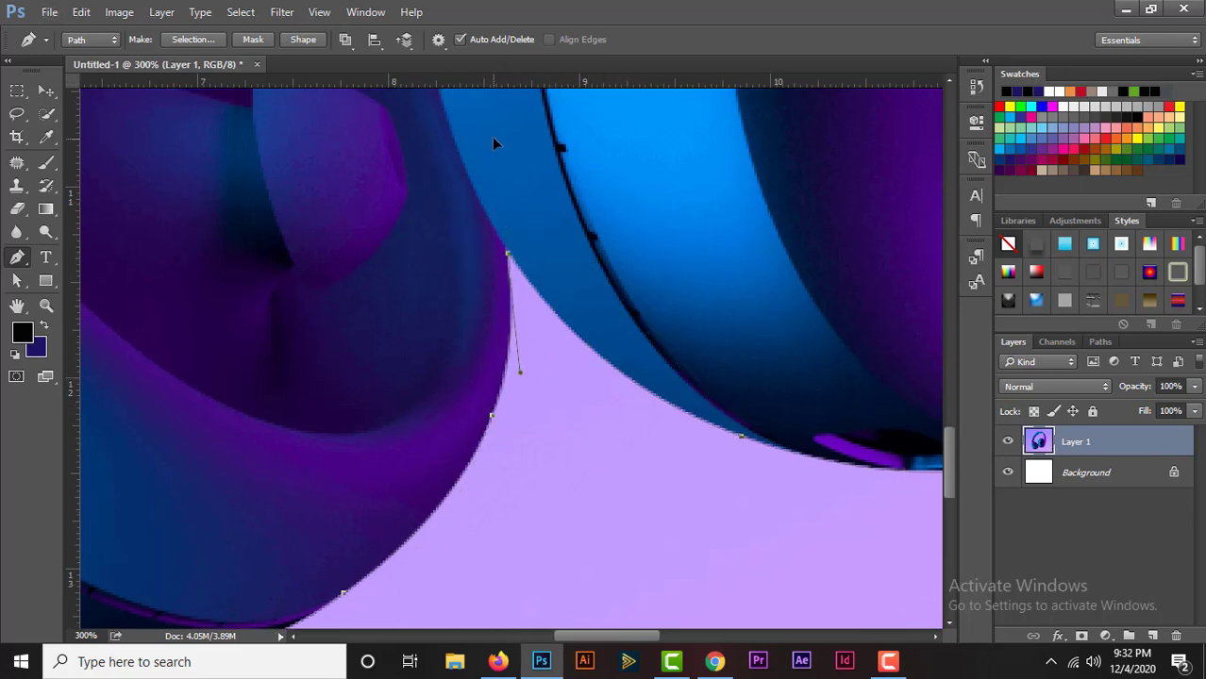
{"action": "scroll", "coordinate": [603, 463], "scroll_direction": "up", "scroll_amount": 3}
{"action": "scroll", "coordinate": [603, 463], "scroll_direction": "down", "scroll_amount": 2}
- Check the saved paths list, then return to the Layers panel
{"action": "scroll", "coordinate": [603, 463], "scroll_direction": "down", "scroll_amount": 2}
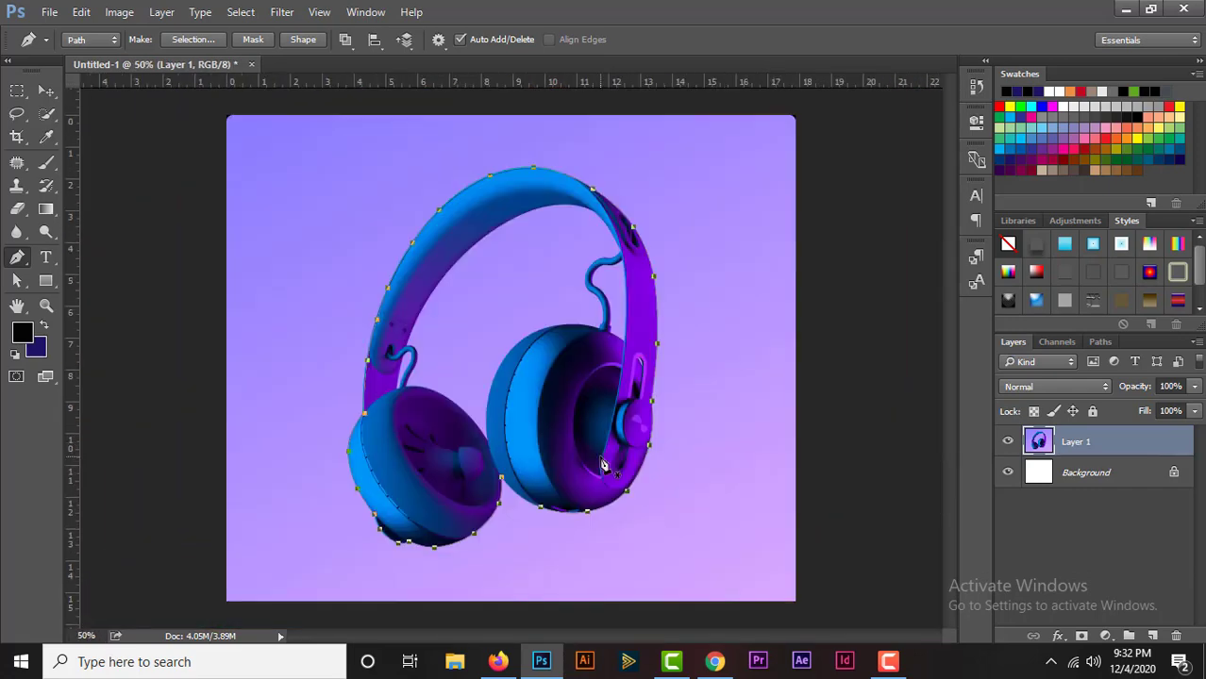
{"action": "scroll", "coordinate": [603, 463], "scroll_direction": "up", "scroll_amount": 2}
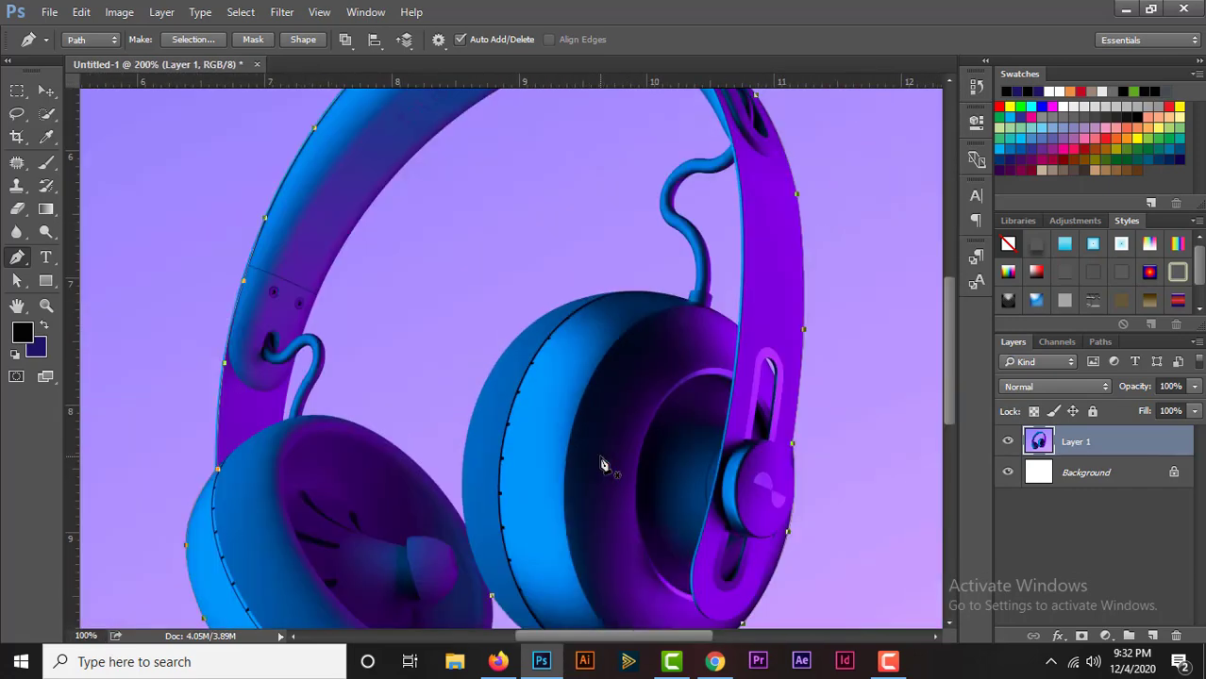
{"action": "scroll", "coordinate": [603, 463], "scroll_direction": "down", "scroll_amount": 1}
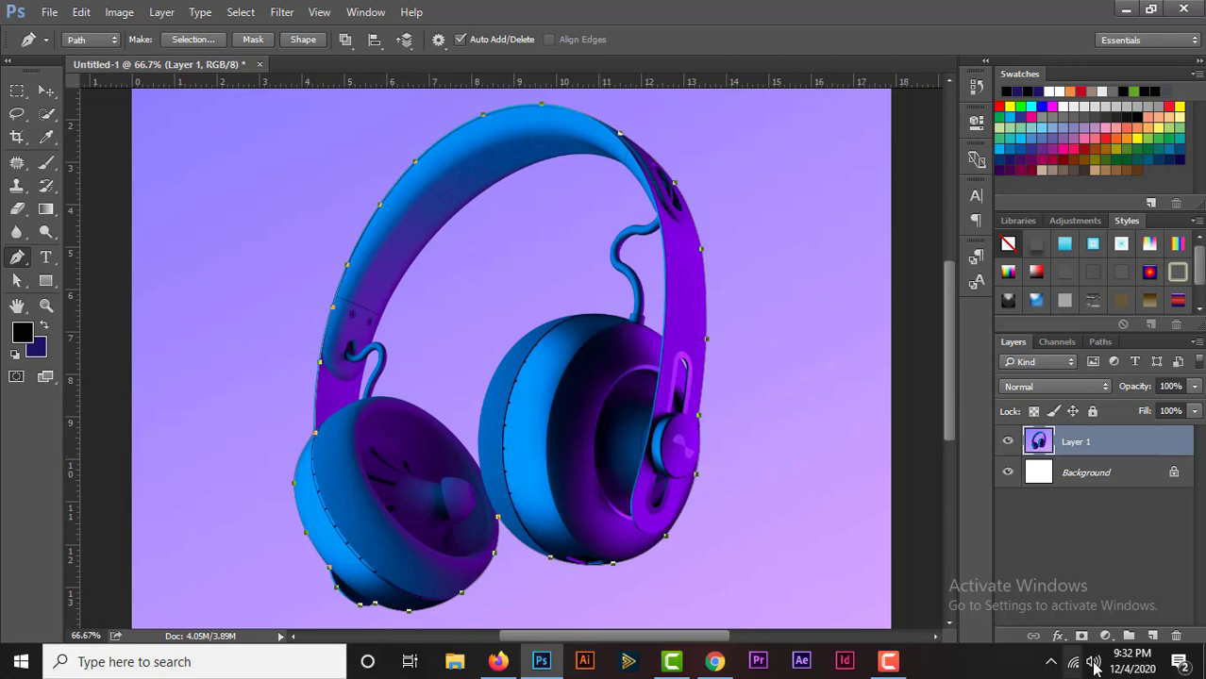
{"action": "left_click", "coordinate": [1101, 342]}
{"action": "left_click", "coordinate": [1013, 342]}
{"action": "scroll", "coordinate": [514, 415], "scroll_direction": "up", "scroll_amount": 1}
{"action": "scroll", "coordinate": [515, 415], "scroll_direction": "up", "scroll_amount": 2}
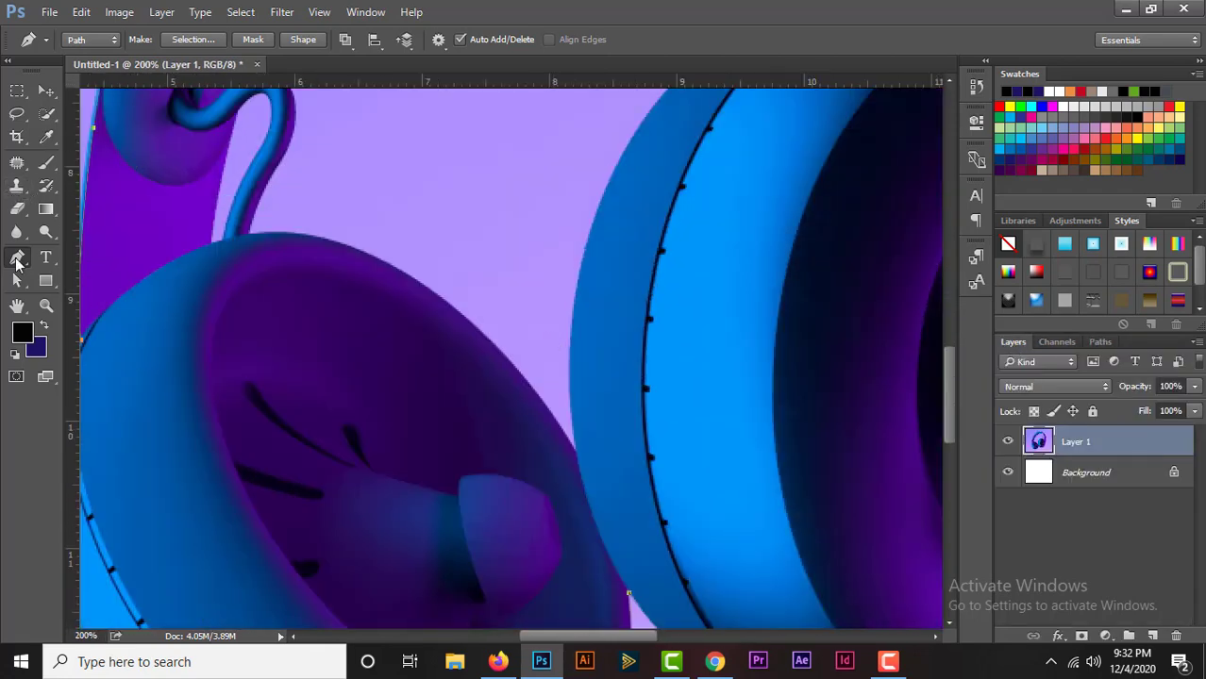
- Start a new curved path along the left ear cup's top and up its cable
{"action": "left_click", "coordinate": [578, 457]}
{"action": "left_click_drag", "start_coordinate": [438, 313], "coordinate": [350, 250]}
{"action": "left_click_drag", "start_coordinate": [451, 357], "coordinate": [623, 443]}
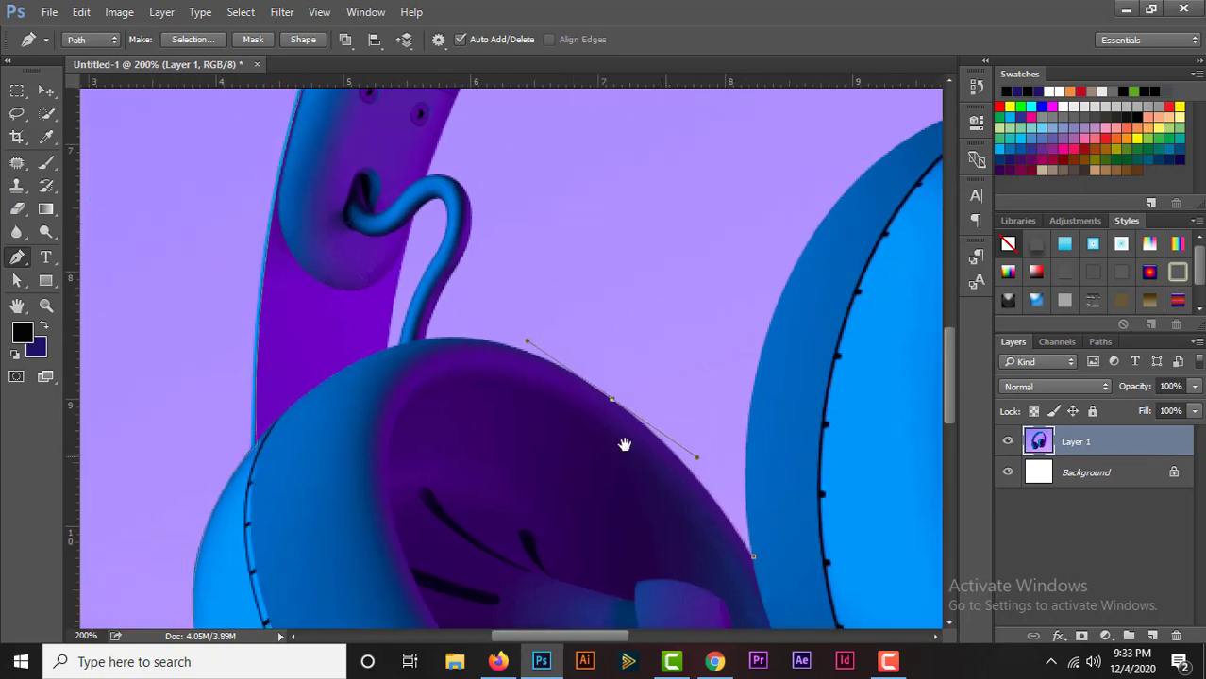
{"action": "left_click_drag", "start_coordinate": [425, 341], "coordinate": [534, 331]}
{"action": "mouse_move", "coordinate": [457, 335]}
{"action": "left_mouse_down"}
{"action": "mouse_move", "coordinate": [487, 298]}
{"action": "mouse_move", "coordinate": [477, 311]}
{"action": "left_mouse_up"}
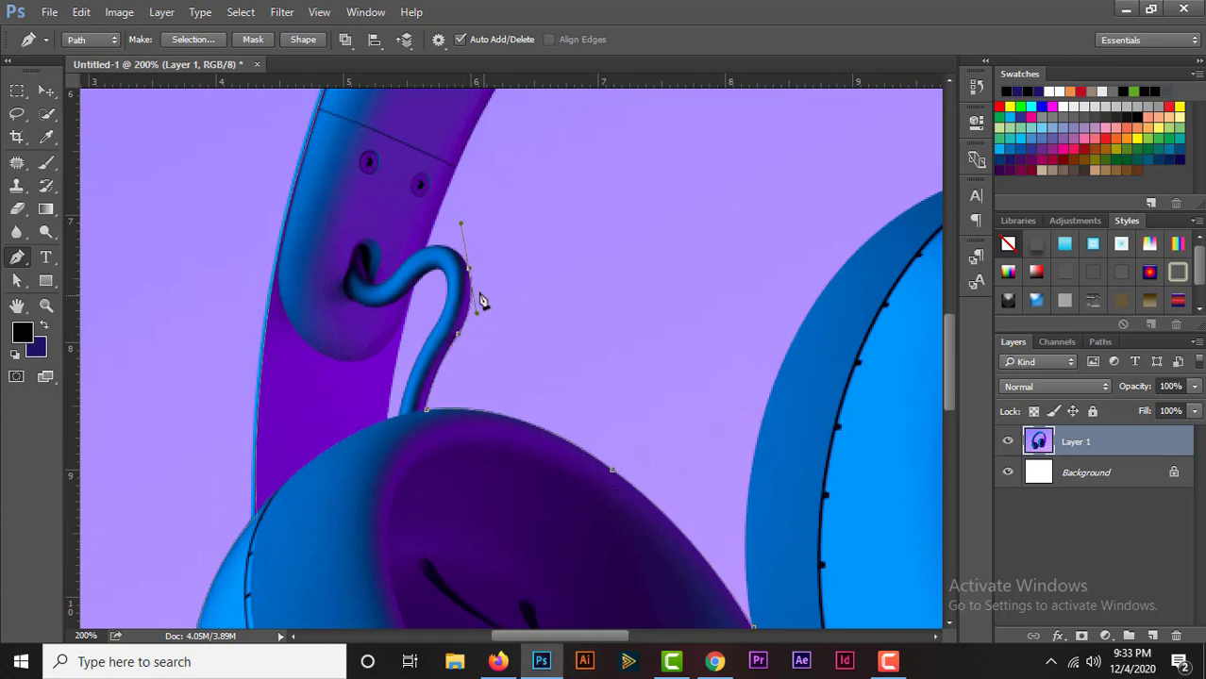
{"action": "left_click_drag", "start_coordinate": [429, 249], "coordinate": [400, 255]}
{"action": "scroll", "coordinate": [489, 372], "scroll_direction": "up", "scroll_amount": 1}
{"action": "scroll", "coordinate": [489, 372], "scroll_direction": "up", "scroll_amount": 1}
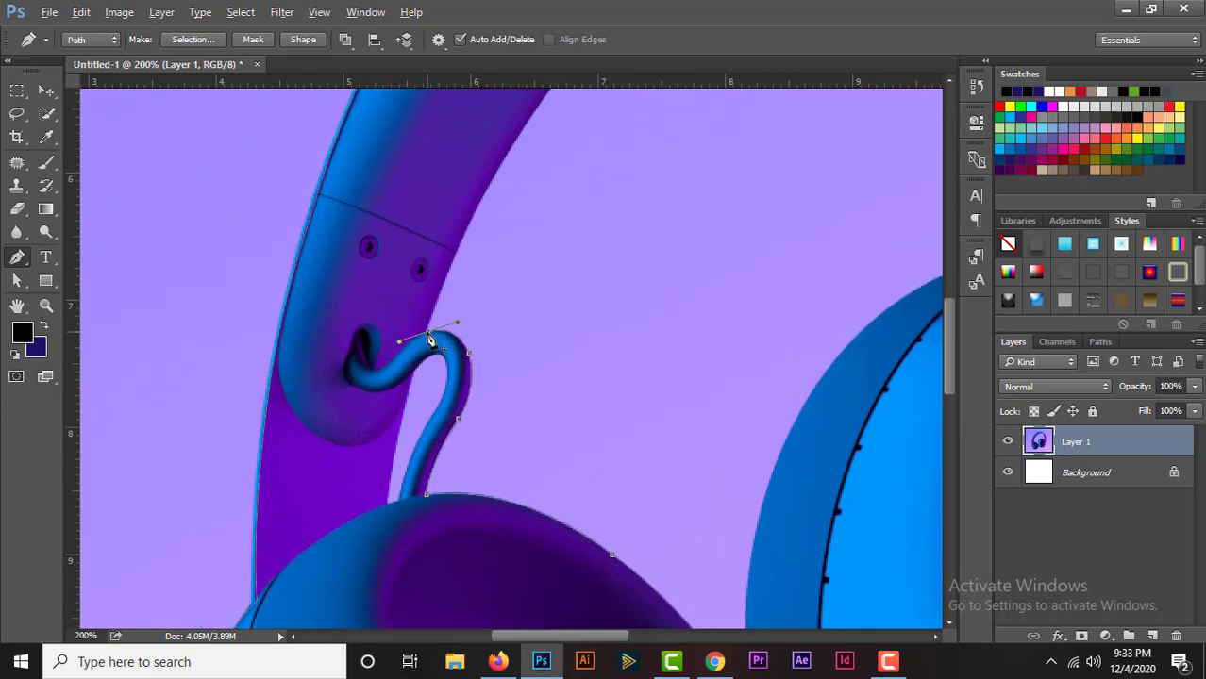
{"action": "scroll", "coordinate": [513, 241], "scroll_direction": "up", "scroll_amount": 2}
{"action": "left_click_drag", "start_coordinate": [513, 232], "coordinate": [467, 283]}
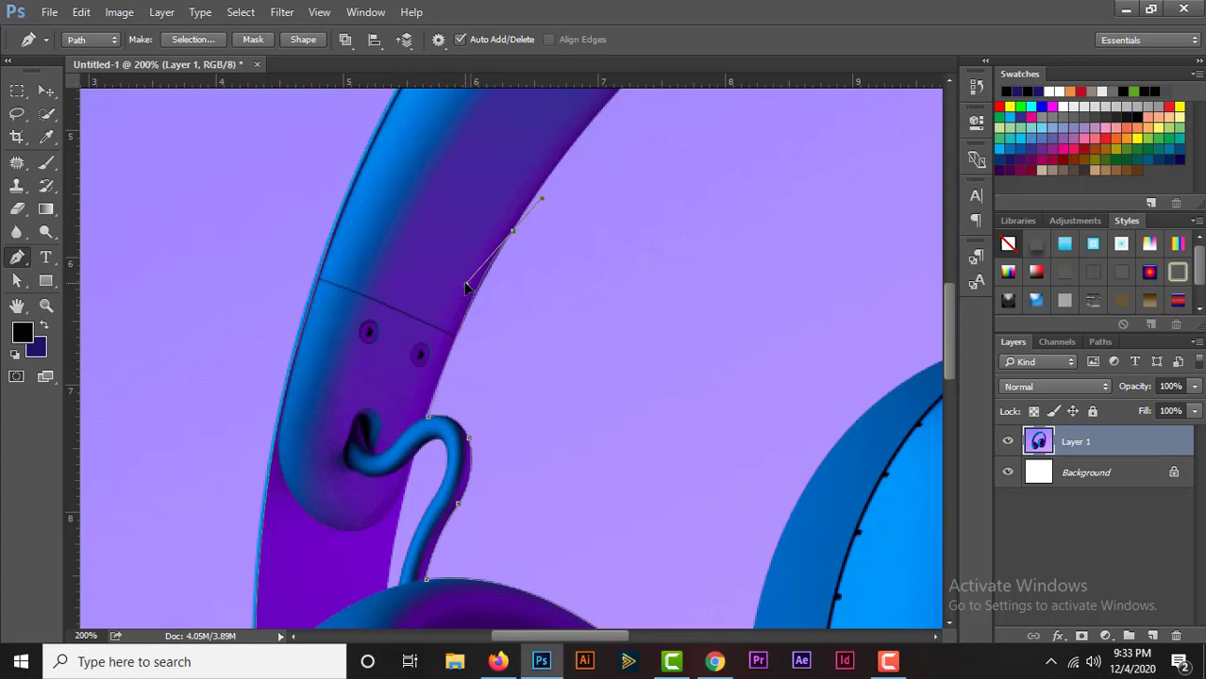
{"action": "scroll", "coordinate": [545, 459], "scroll_direction": "up", "scroll_amount": 3}
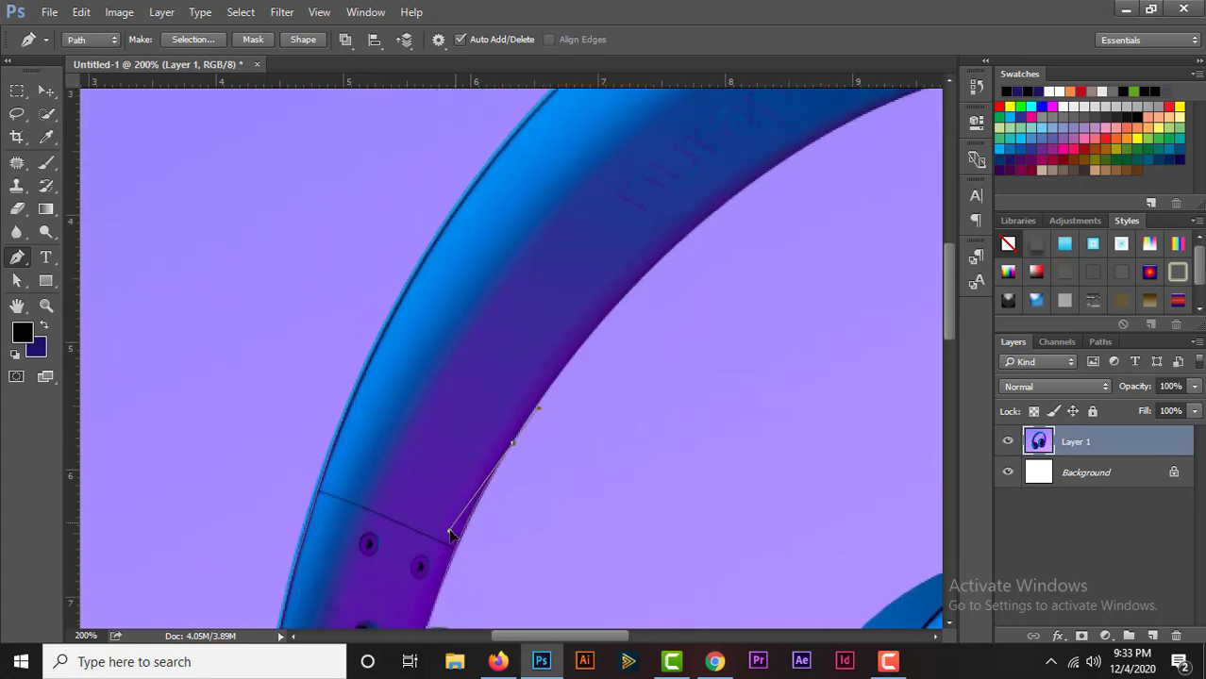
- Continue the path along the headband's inner edge to the right cable, redrawing one anchor
{"action": "left_click_drag", "start_coordinate": [467, 502], "coordinate": [443, 526]}
{"action": "scroll", "coordinate": [514, 533], "scroll_direction": "up", "scroll_amount": 1}
{"action": "scroll", "coordinate": [605, 517], "scroll_direction": "right", "scroll_amount": 3}
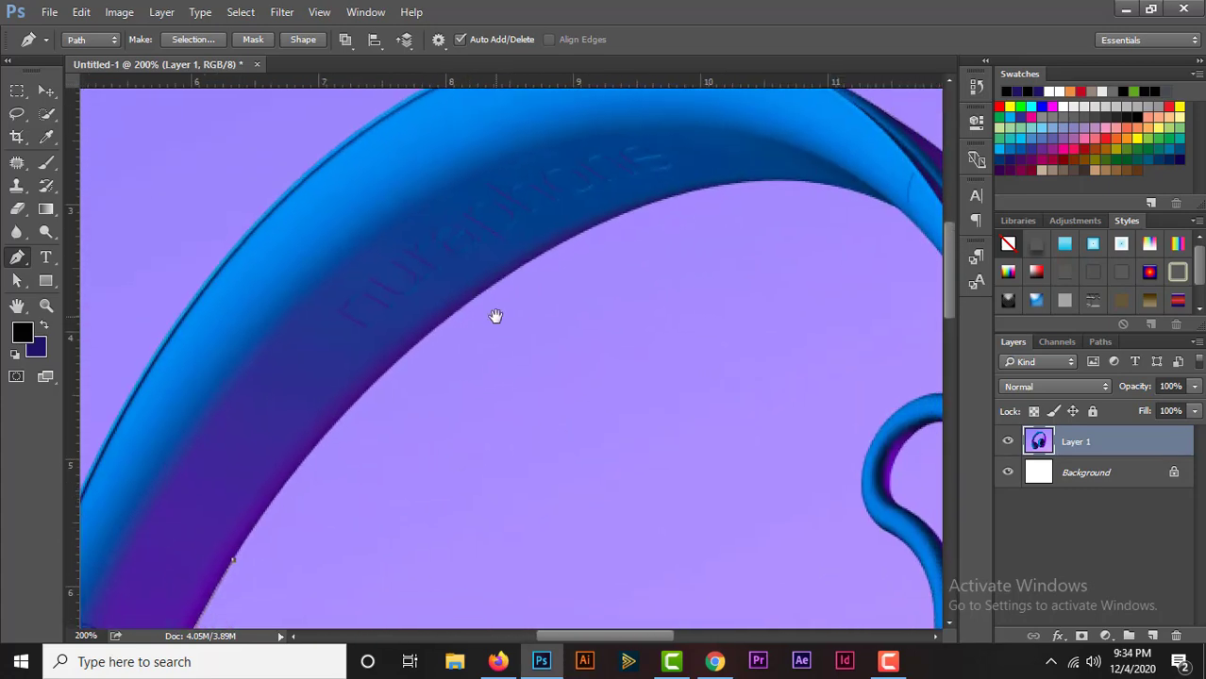
{"action": "mouse_move", "coordinate": [459, 309]}
{"action": "left_mouse_down"}
{"action": "mouse_move", "coordinate": [321, 358]}
{"action": "mouse_move", "coordinate": [315, 417]}
{"action": "left_mouse_up"}
{"action": "scroll", "coordinate": [414, 417], "scroll_direction": "right", "scroll_amount": 2}
{"action": "scroll", "coordinate": [414, 417], "scroll_direction": "up", "scroll_amount": 1}
{"action": "left_click_drag", "start_coordinate": [703, 281], "coordinate": [781, 314]}
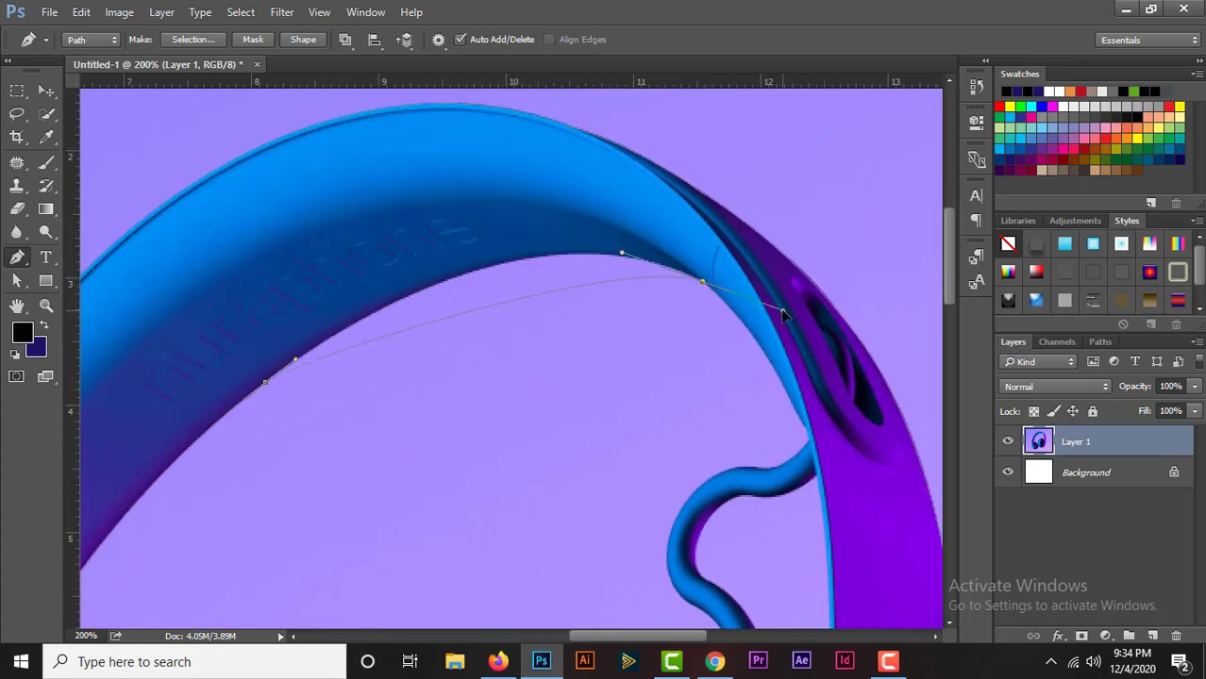
{"action": "left_click_drag", "start_coordinate": [621, 259], "coordinate": [513, 189]}
{"action": "scroll", "coordinate": [673, 397], "scroll_direction": "down", "scroll_amount": 1}
{"action": "scroll", "coordinate": [703, 330], "scroll_direction": "down", "scroll_amount": 1}
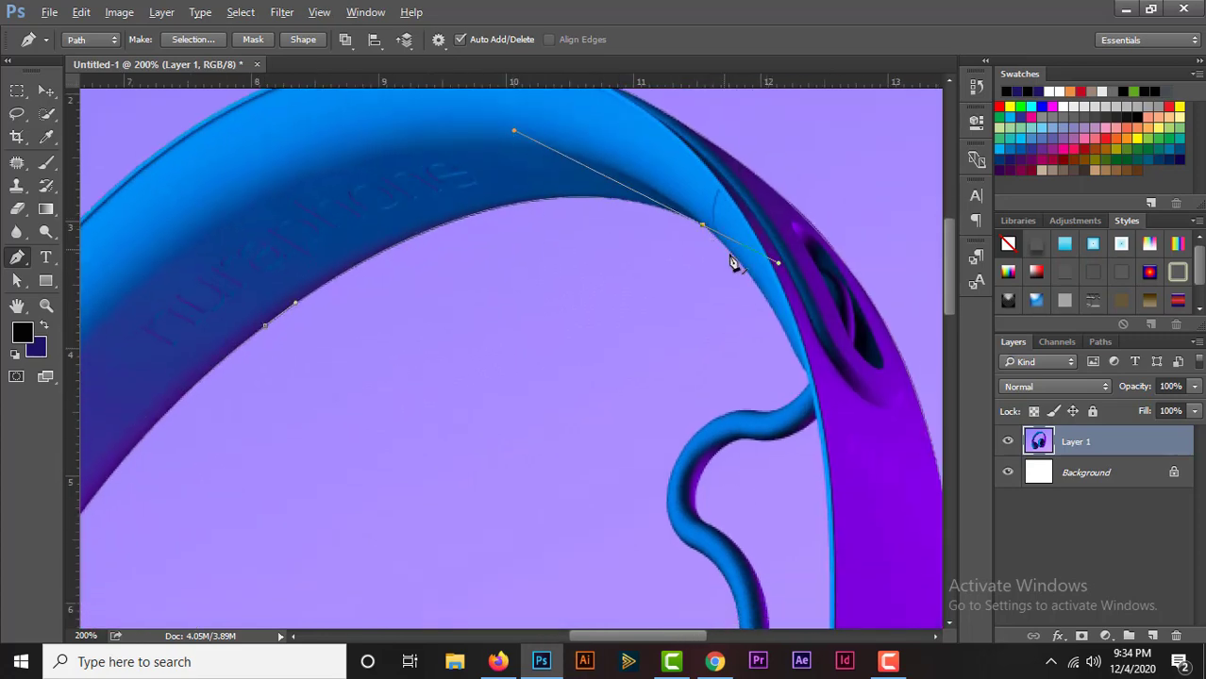
{"action": "scroll", "coordinate": [774, 311], "scroll_direction": "down", "scroll_amount": 1}
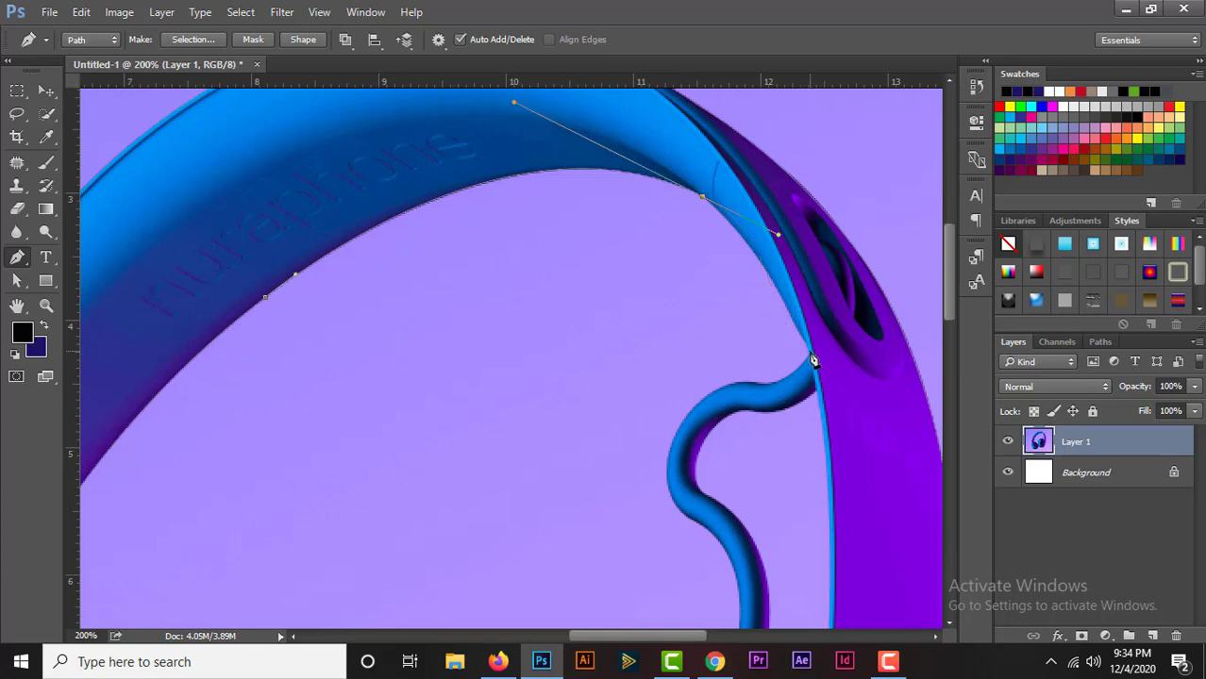
{"action": "left_click_drag", "start_coordinate": [810, 353], "coordinate": [815, 370]}
{"action": "key", "text": "ctrl+z"}
{"action": "left_click_drag", "start_coordinate": [812, 356], "coordinate": [819, 386]}
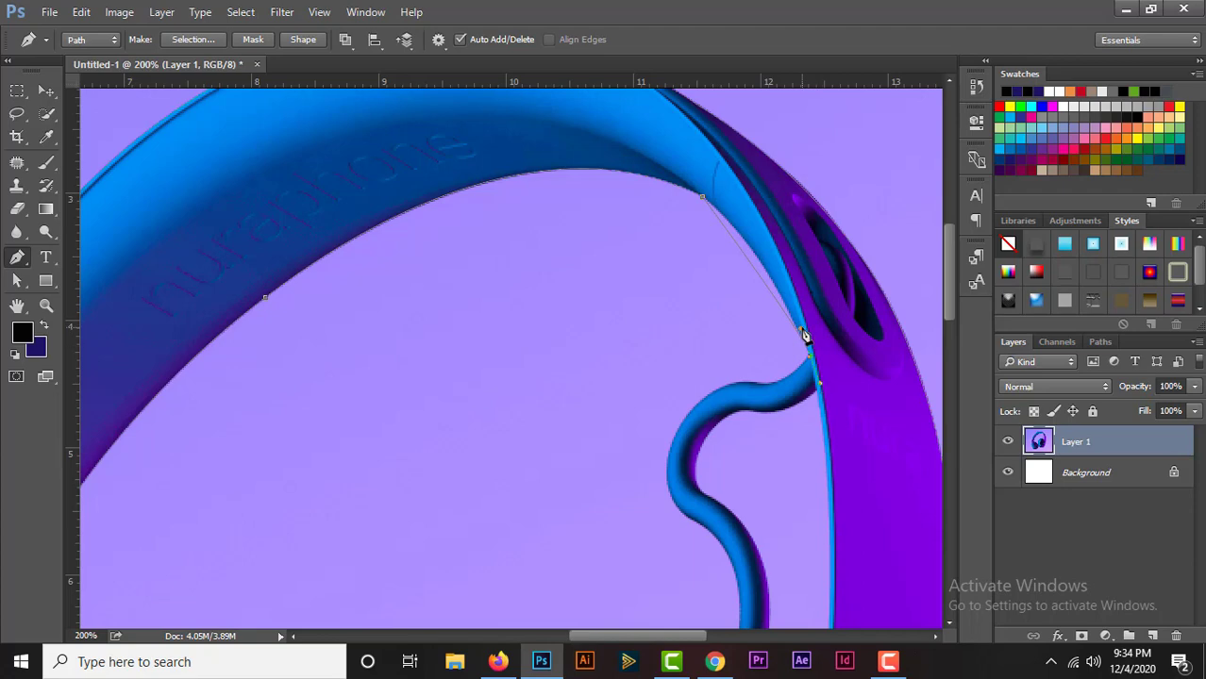
{"action": "scroll", "coordinate": [755, 227], "scroll_direction": "down", "scroll_amount": 1}
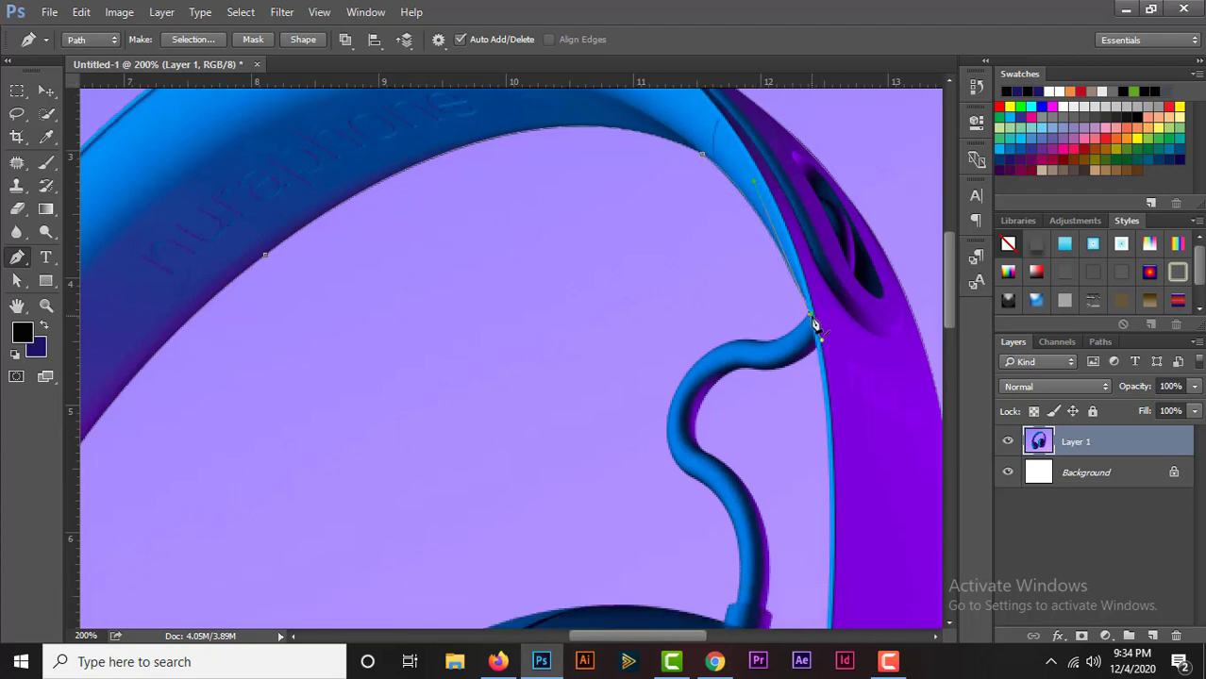
- Turn the cable anchor into a corner and run the path down the right cable
{"action": "left_click", "coordinate": [810, 315], "text": "alt"}
{"action": "left_click", "coordinate": [694, 364]}
{"action": "scroll", "coordinate": [694, 375], "scroll_direction": "down", "scroll_amount": 1}
{"action": "left_click_drag", "start_coordinate": [667, 411], "coordinate": [674, 454]}
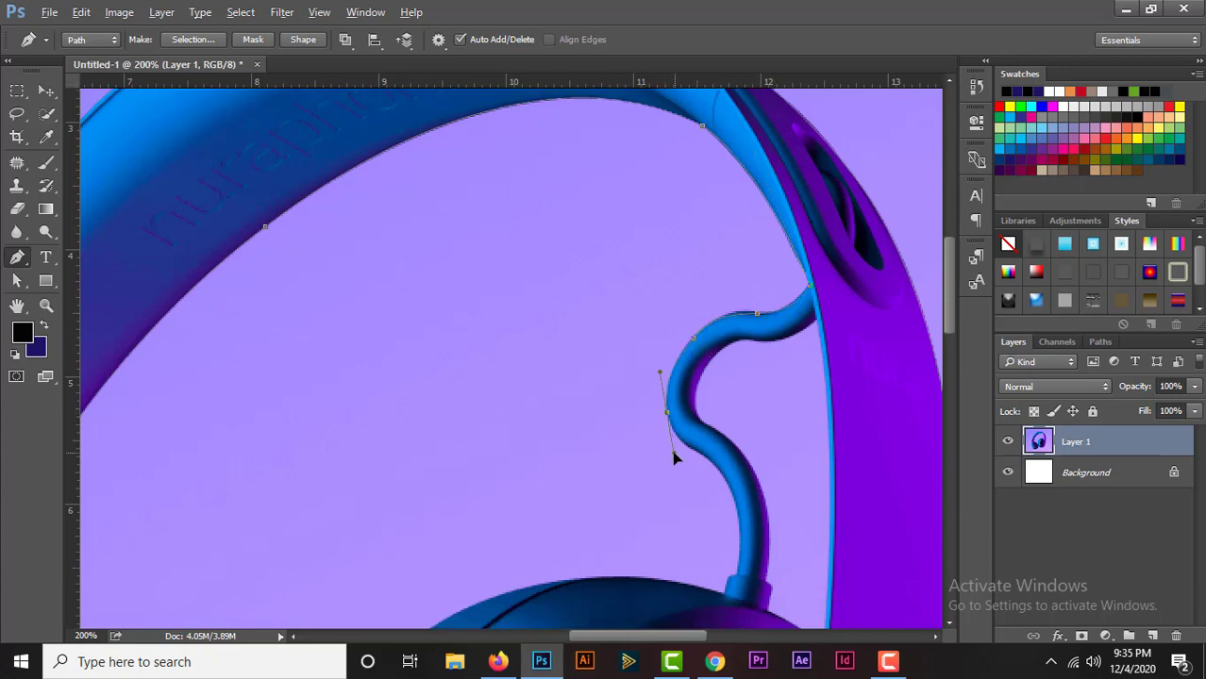
{"action": "scroll", "coordinate": [668, 421], "scroll_direction": "down", "scroll_amount": 1}
{"action": "left_click_drag", "start_coordinate": [700, 409], "coordinate": [738, 433]}
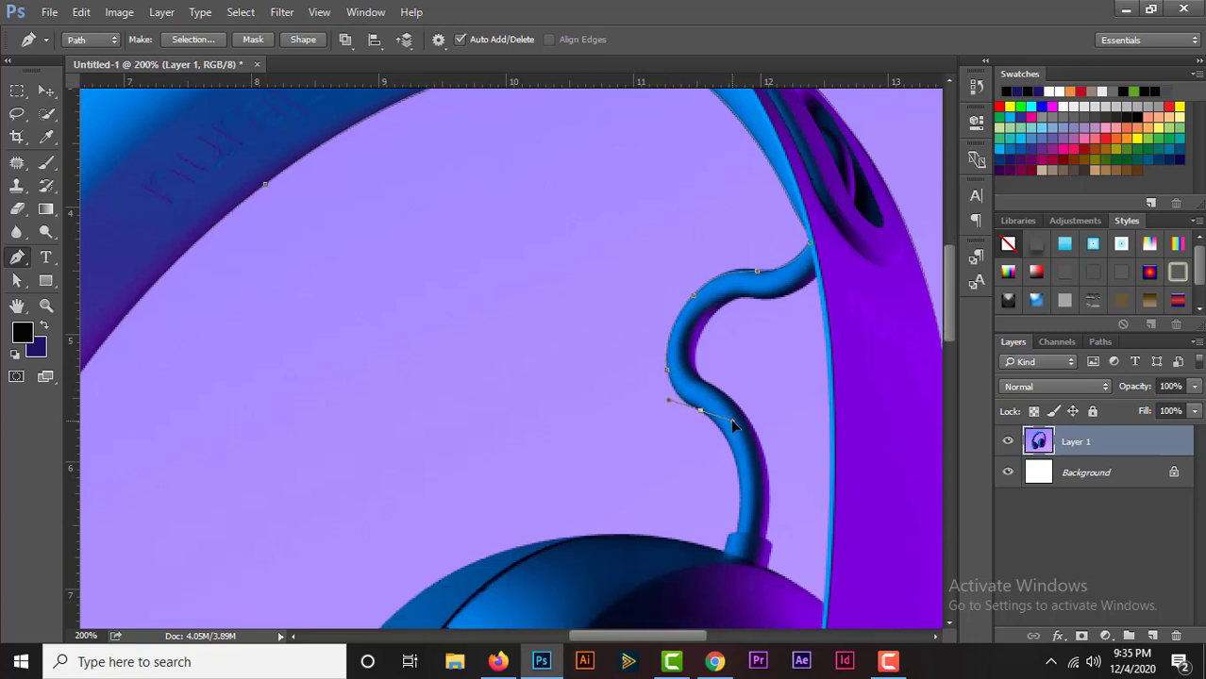
{"action": "scroll", "coordinate": [734, 429], "scroll_direction": "down", "scroll_amount": 1}
{"action": "mouse_move", "coordinate": [737, 488]}
{"action": "left_mouse_down"}
{"action": "mouse_move", "coordinate": [735, 514]}
{"action": "mouse_move", "coordinate": [753, 397]}
{"action": "left_mouse_up"}
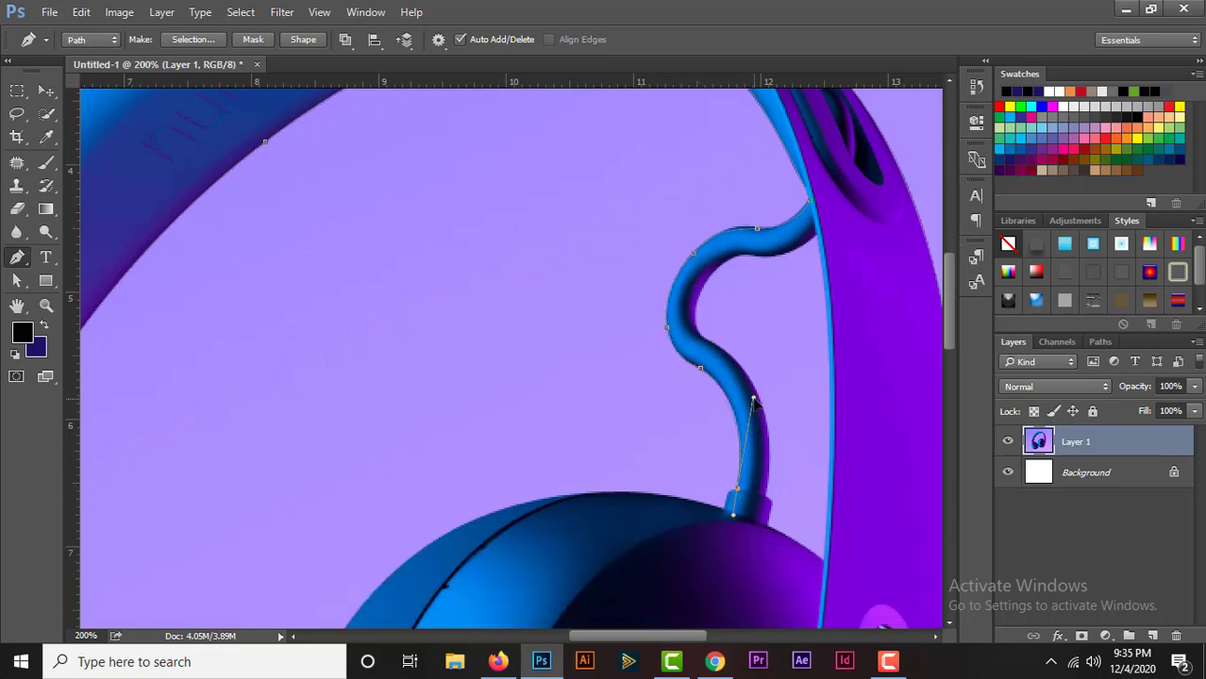
{"action": "scroll", "coordinate": [752, 397], "scroll_direction": "down", "scroll_amount": 1}
{"action": "left_click", "coordinate": [730, 448]}
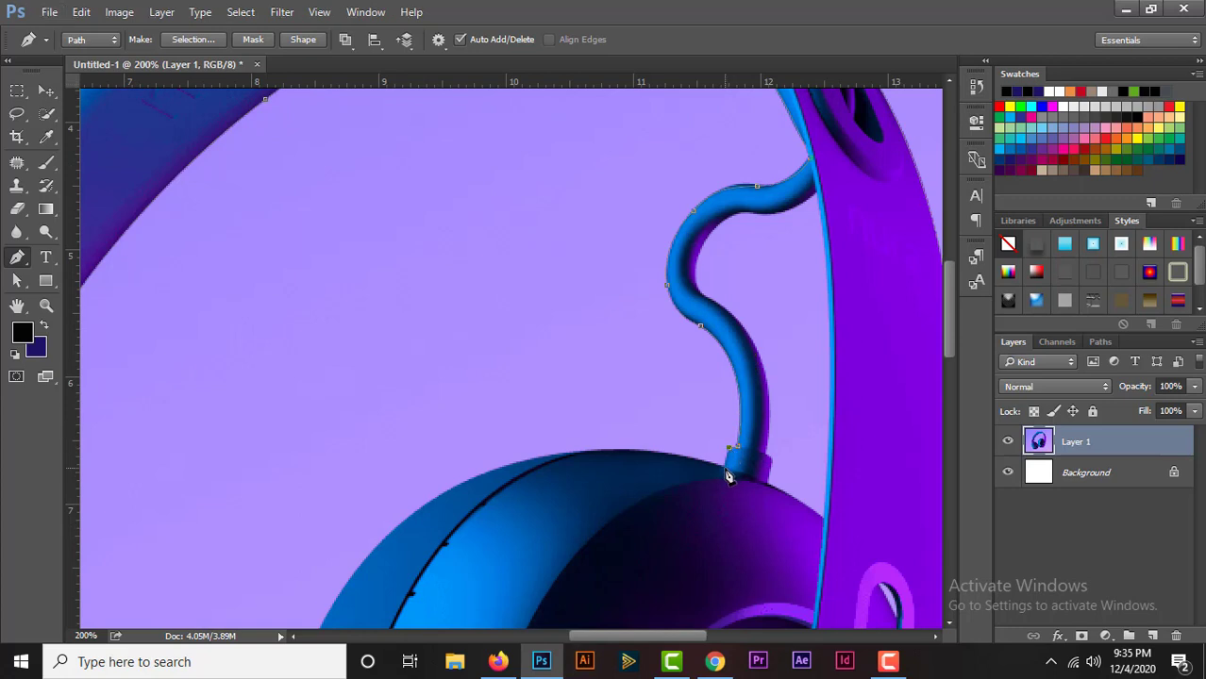
{"action": "scroll", "coordinate": [639, 472], "scroll_direction": "down", "scroll_amount": 1}
- Curve the path over the right ear cup's top and down its left edge, redoing one segment
{"action": "left_click", "coordinate": [724, 412]}
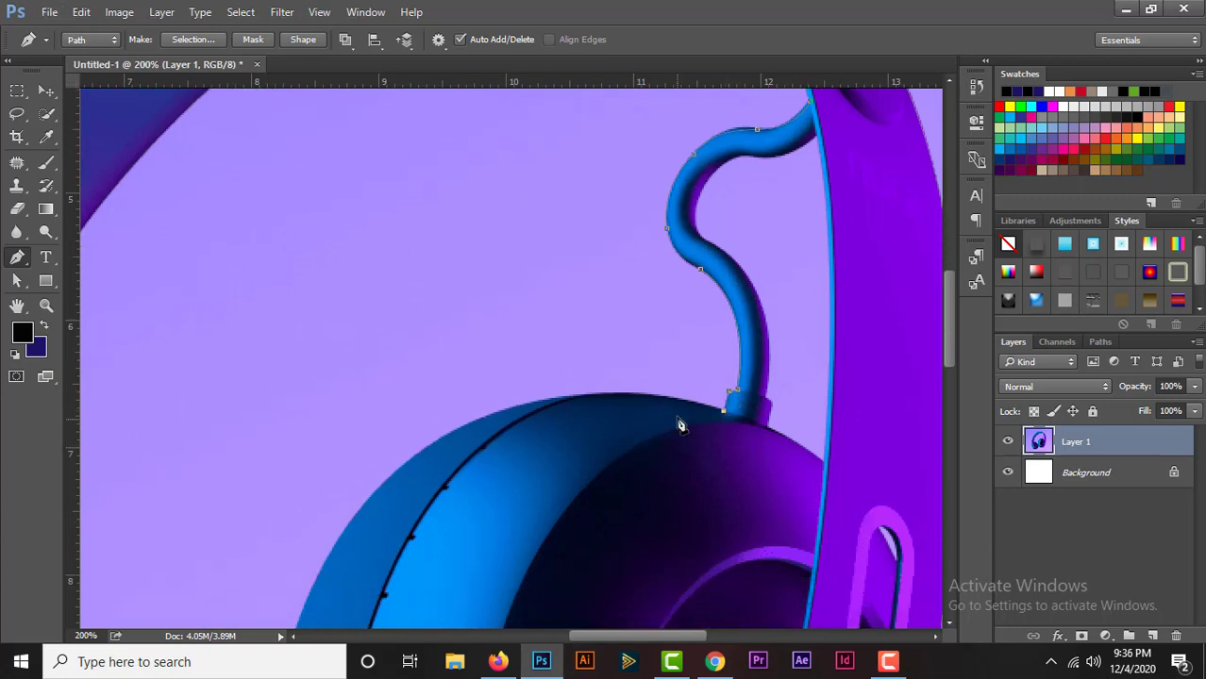
{"action": "left_click_drag", "start_coordinate": [545, 406], "coordinate": [456, 424]}
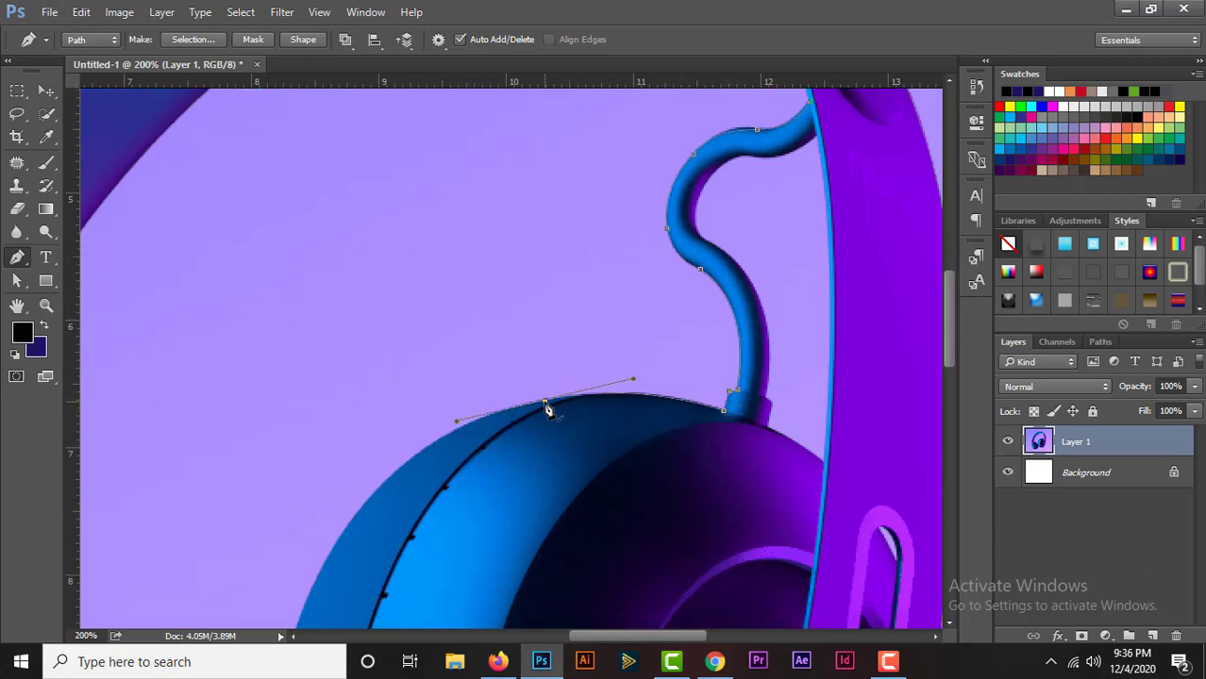
{"action": "scroll", "coordinate": [510, 424], "scroll_direction": "down", "scroll_amount": 2}
{"action": "scroll", "coordinate": [476, 444], "scroll_direction": "down", "scroll_amount": 1}
{"action": "mouse_move", "coordinate": [354, 319]}
{"action": "left_mouse_down"}
{"action": "mouse_move", "coordinate": [441, 215]}
{"action": "mouse_move", "coordinate": [430, 217]}
{"action": "left_mouse_up"}
{"action": "scroll", "coordinate": [350, 418], "scroll_direction": "down", "scroll_amount": 1}
{"action": "scroll", "coordinate": [280, 474], "scroll_direction": "down", "scroll_amount": 2}
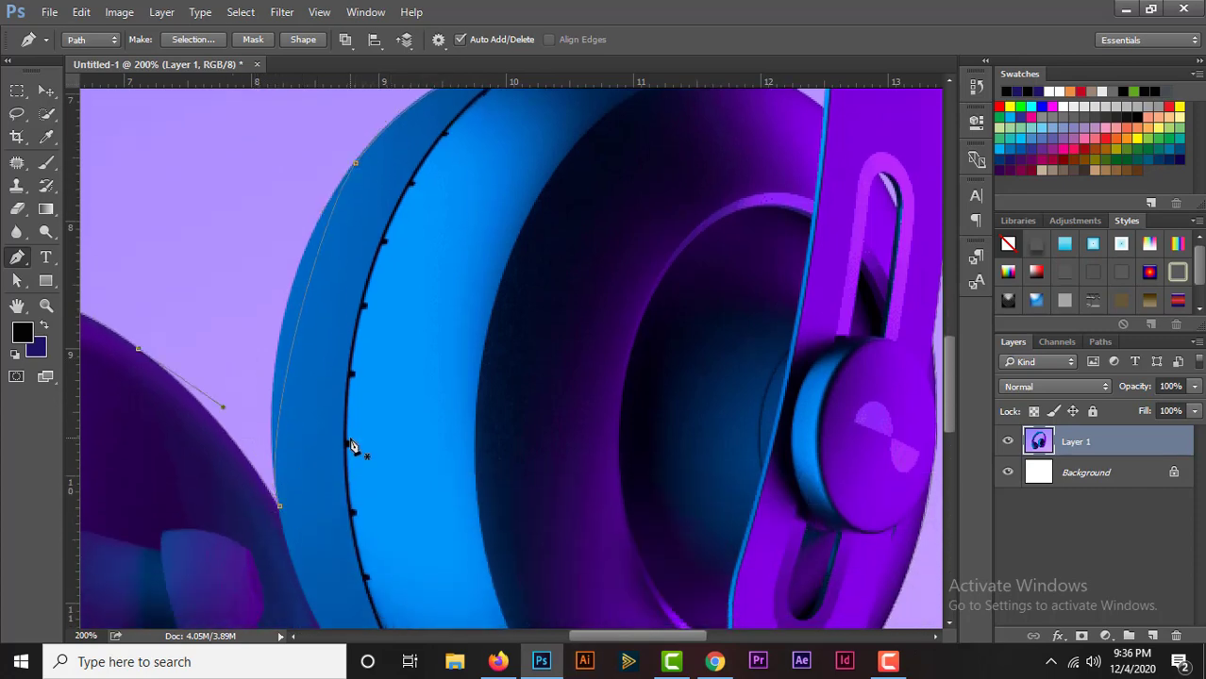
{"action": "key", "text": "ctrl+z"}
{"action": "left_click_drag", "start_coordinate": [280, 506], "coordinate": [309, 579]}
- Make the ear cup anchor a corner with the Convert Point Tool and reshape its handle
{"action": "right_click", "coordinate": [17, 257]}
{"action": "left_click", "coordinate": [95, 317]}
{"action": "mouse_move", "coordinate": [279, 506]}
{"action": "left_mouse_down"}
{"action": "mouse_move", "coordinate": [257, 292]}
{"action": "mouse_move", "coordinate": [252, 314]}
{"action": "left_mouse_up"}
{"action": "scroll", "coordinate": [378, 512], "scroll_direction": "up", "scroll_amount": 2}
{"action": "scroll", "coordinate": [378, 512], "scroll_direction": "down", "scroll_amount": 3}
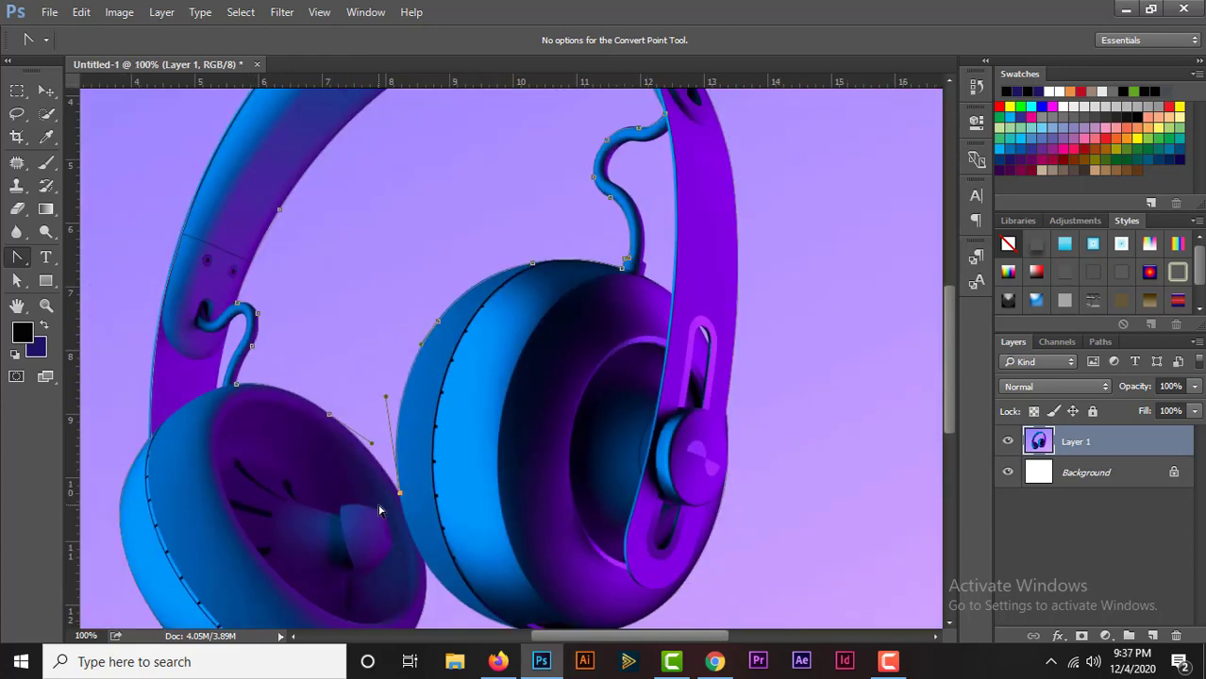
{"action": "scroll", "coordinate": [431, 570], "scroll_direction": "up", "scroll_amount": 3}
{"action": "scroll", "coordinate": [288, 529], "scroll_direction": "up", "scroll_amount": 2}
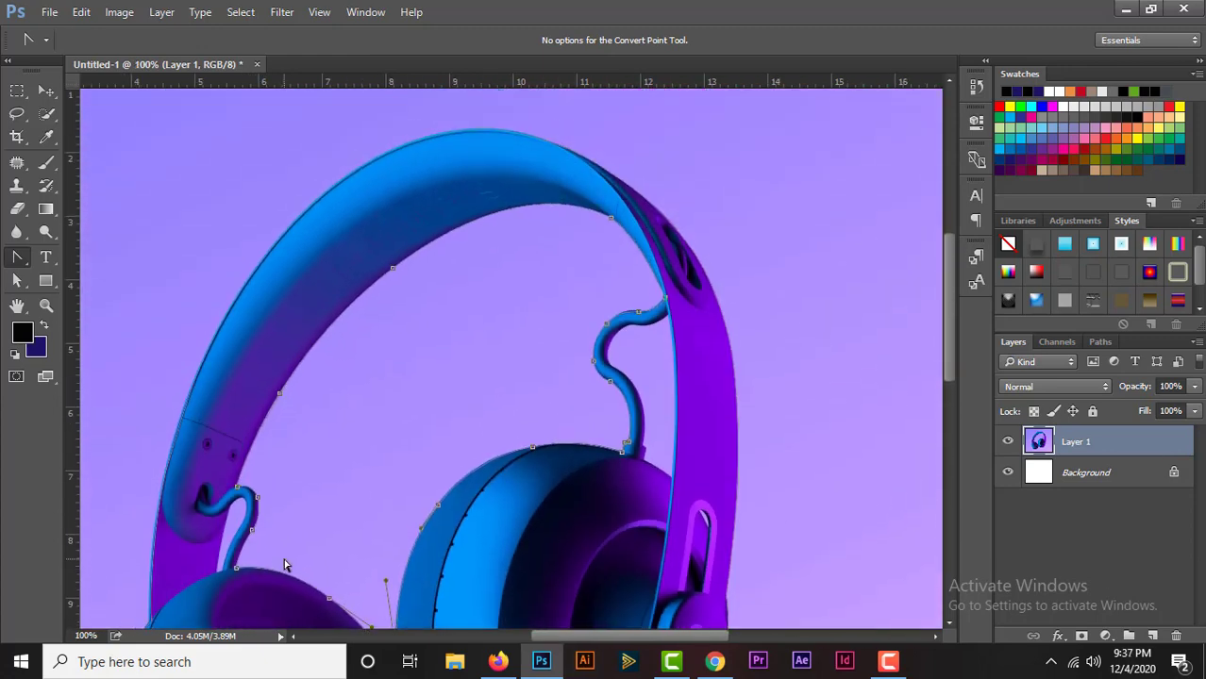
{"action": "scroll", "coordinate": [381, 578], "scroll_direction": "down", "scroll_amount": 5}
{"action": "scroll", "coordinate": [463, 447], "scroll_direction": "down", "scroll_amount": 2}
{"action": "scroll", "coordinate": [463, 448], "scroll_direction": "up", "scroll_amount": 3}
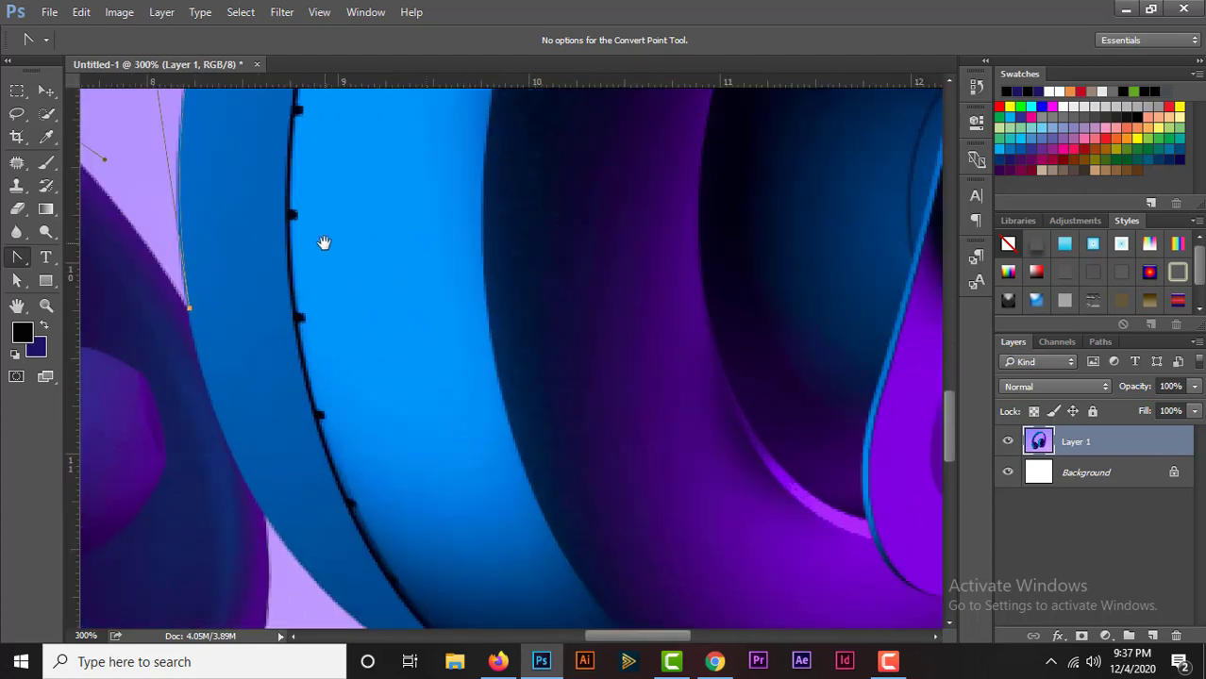
{"action": "mouse_move", "coordinate": [323, 243]}
{"action": "left_mouse_down"}
{"action": "mouse_move", "coordinate": [613, 318]}
{"action": "mouse_move", "coordinate": [396, 224]}
{"action": "left_mouse_up"}
- Trace a closed path around the left cable loop, with a sharp corner on the cable
{"action": "key", "text": "p"}
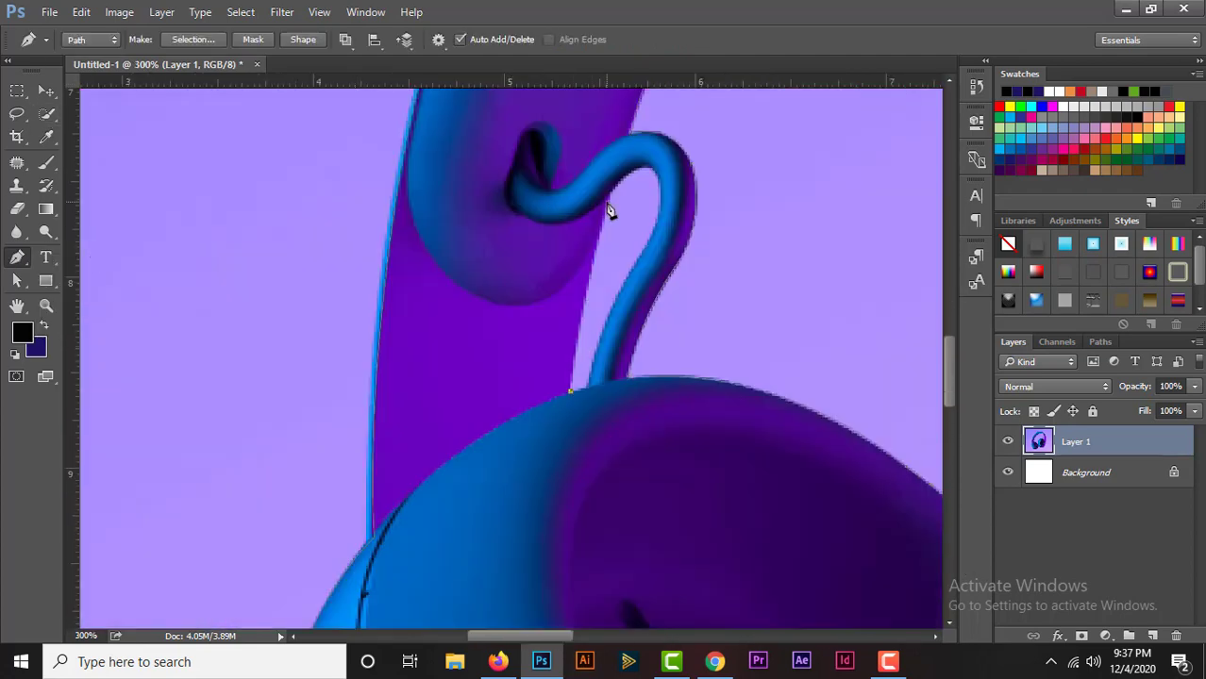
{"action": "left_click", "coordinate": [610, 194]}
{"action": "left_click_drag", "start_coordinate": [655, 171], "coordinate": [678, 191]}
{"action": "left_click_drag", "start_coordinate": [653, 230], "coordinate": [637, 271]}
{"action": "left_click", "coordinate": [653, 232], "text": "alt"}
{"action": "left_click_drag", "start_coordinate": [588, 415], "coordinate": [583, 442]}
{"action": "left_click_drag", "start_coordinate": [951, 356], "coordinate": [537, 413]}
{"action": "scroll", "coordinate": [537, 414], "scroll_direction": "right", "scroll_amount": 5}
- Start the right cable gap path on the ear cup edge, undoing two misplaced anchors
{"action": "scroll", "coordinate": [780, 256], "scroll_direction": "right", "scroll_amount": 5}
{"action": "scroll", "coordinate": [780, 256], "scroll_direction": "up", "scroll_amount": 3}
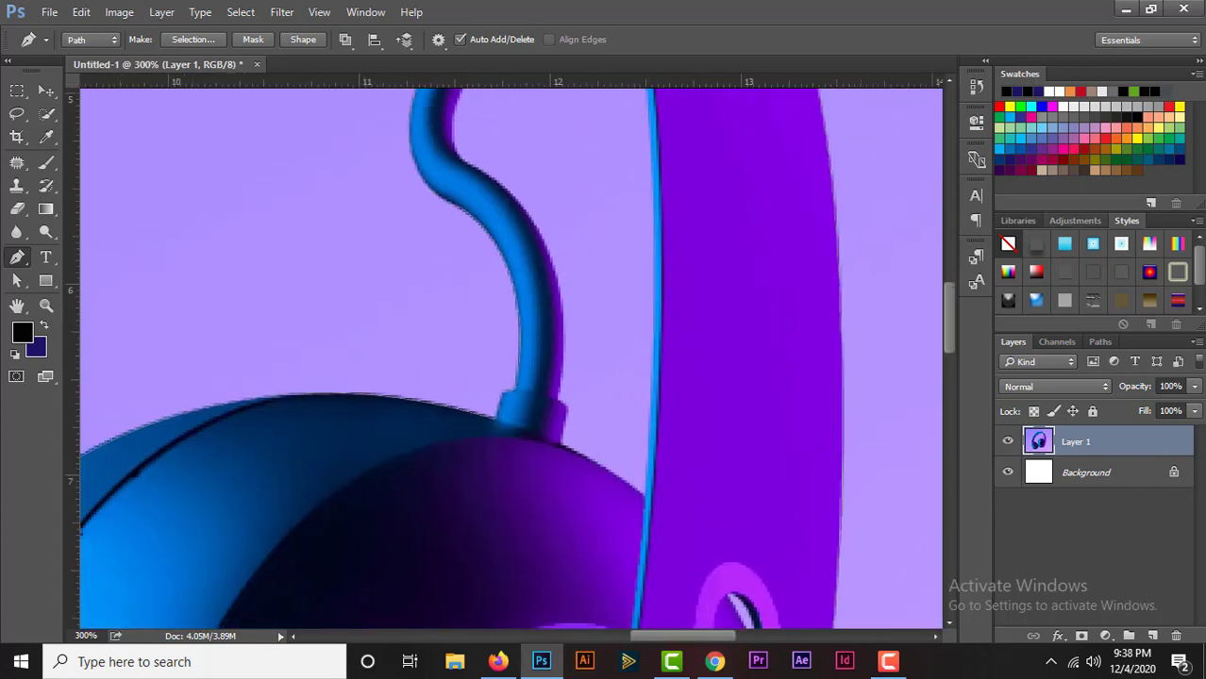
{"action": "mouse_move", "coordinate": [562, 449]}
{"action": "left_mouse_down"}
{"action": "mouse_move", "coordinate": [613, 462]}
{"action": "mouse_move", "coordinate": [570, 410]}
{"action": "left_mouse_up"}
{"action": "key", "text": "ctrl+z"}
{"action": "scroll", "coordinate": [557, 423], "scroll_direction": "up", "scroll_amount": 2}
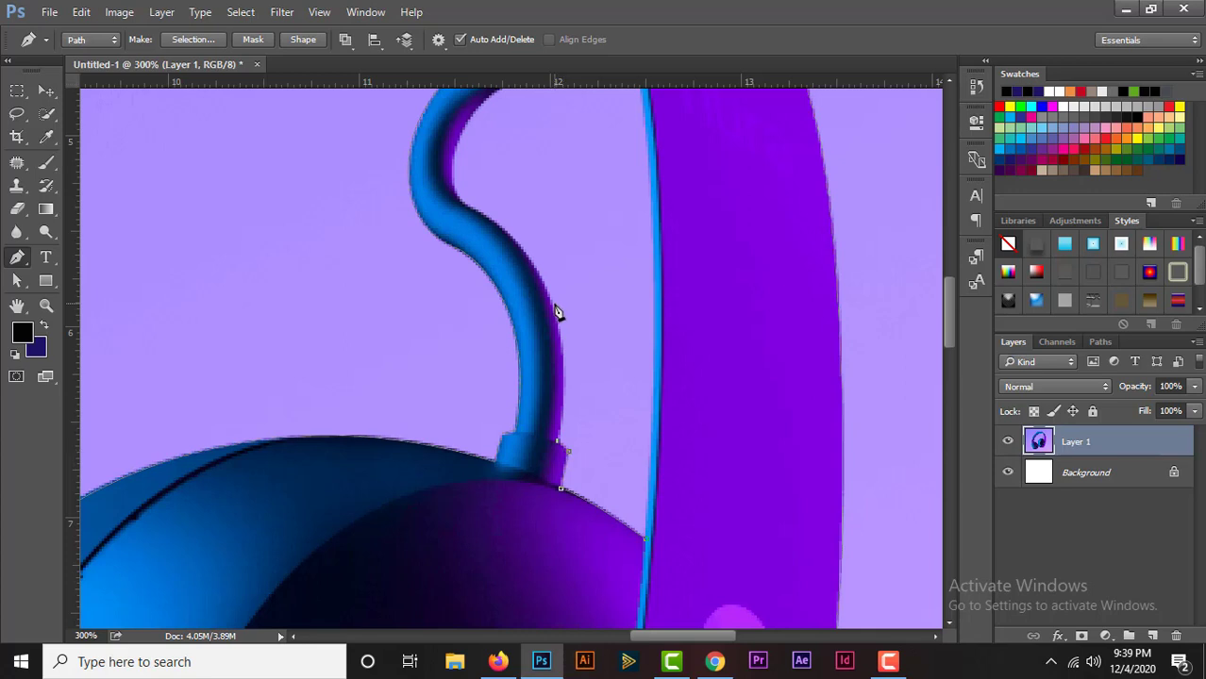
{"action": "left_click_drag", "start_coordinate": [556, 314], "coordinate": [531, 241]}
{"action": "scroll", "coordinate": [585, 397], "scroll_direction": "up", "scroll_amount": 4}
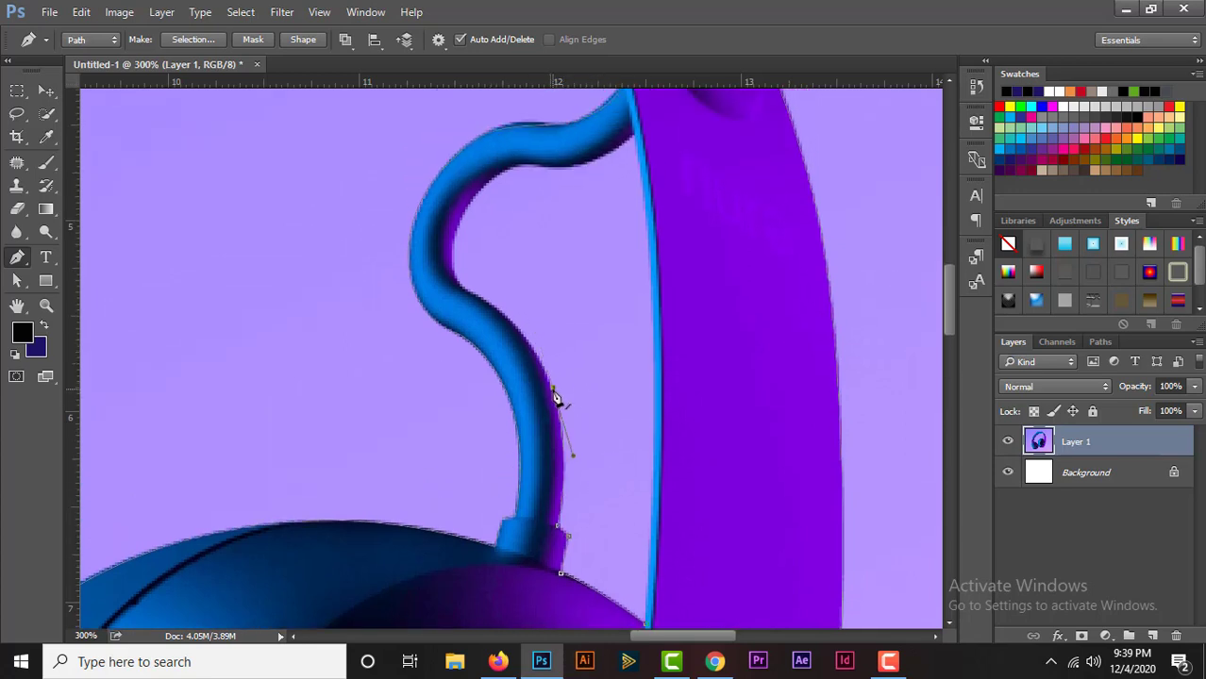
{"action": "mouse_move", "coordinate": [499, 310]}
{"action": "left_mouse_down"}
{"action": "mouse_move", "coordinate": [481, 298]}
{"action": "mouse_move", "coordinate": [462, 230]}
{"action": "mouse_move", "coordinate": [529, 226]}
{"action": "left_mouse_up"}
{"action": "scroll", "coordinate": [501, 318], "scroll_direction": "up", "scroll_amount": 3}
{"action": "key", "text": "ctrl+z"}
- Carry the path to where the cable meets the headband and along its inner edge
{"action": "scroll", "coordinate": [562, 269], "scroll_direction": "up", "scroll_amount": 1}
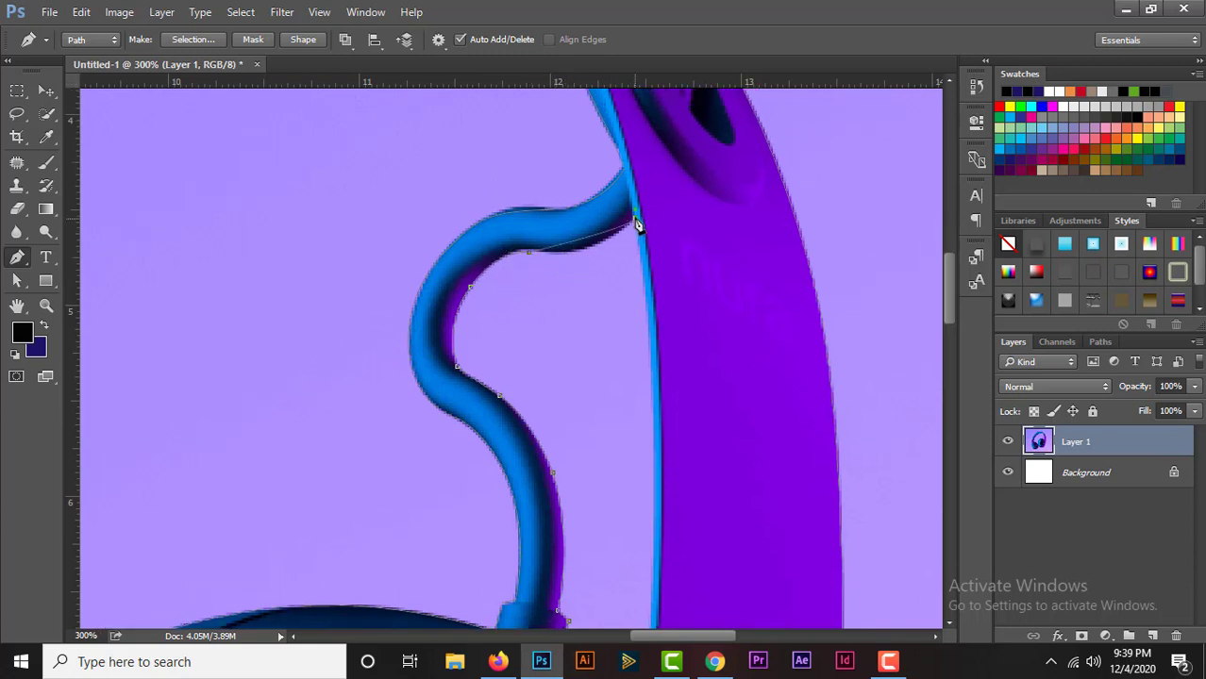
{"action": "left_click_drag", "start_coordinate": [634, 218], "coordinate": [671, 172]}
{"action": "scroll", "coordinate": [622, 274], "scroll_direction": "down", "scroll_amount": 1}
{"action": "left_click_drag", "start_coordinate": [647, 288], "coordinate": [651, 351]}
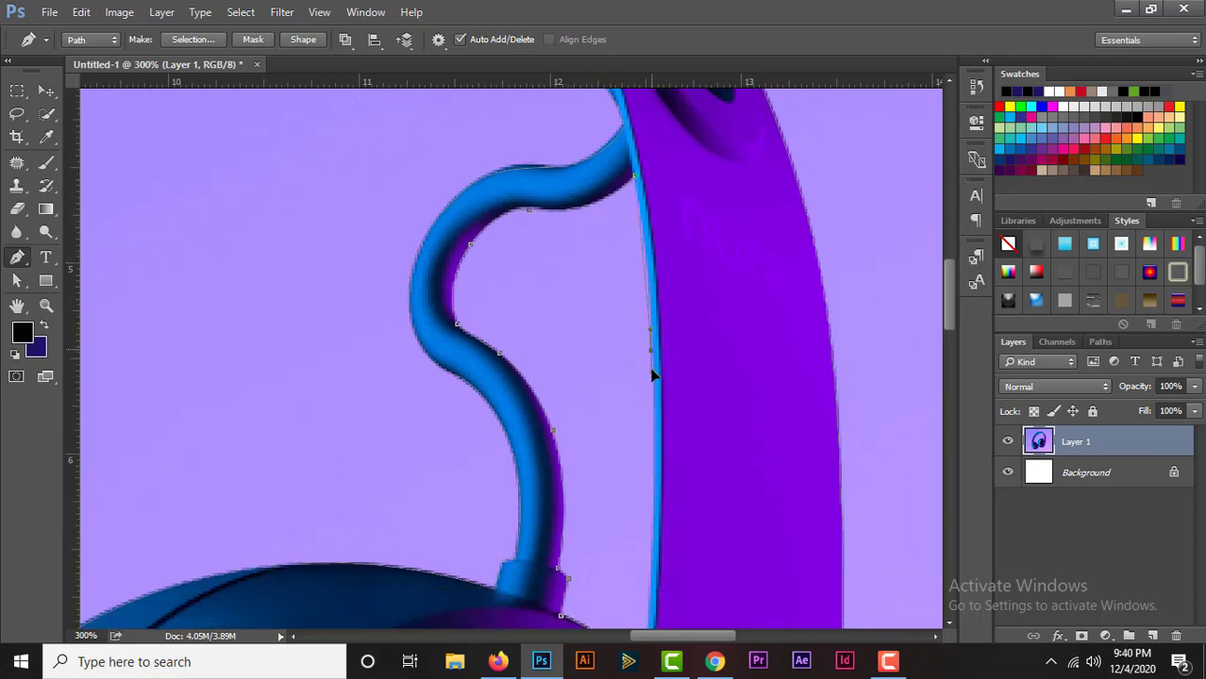
{"action": "scroll", "coordinate": [660, 529], "scroll_direction": "down", "scroll_amount": 3}
{"action": "left_click", "coordinate": [647, 548]}
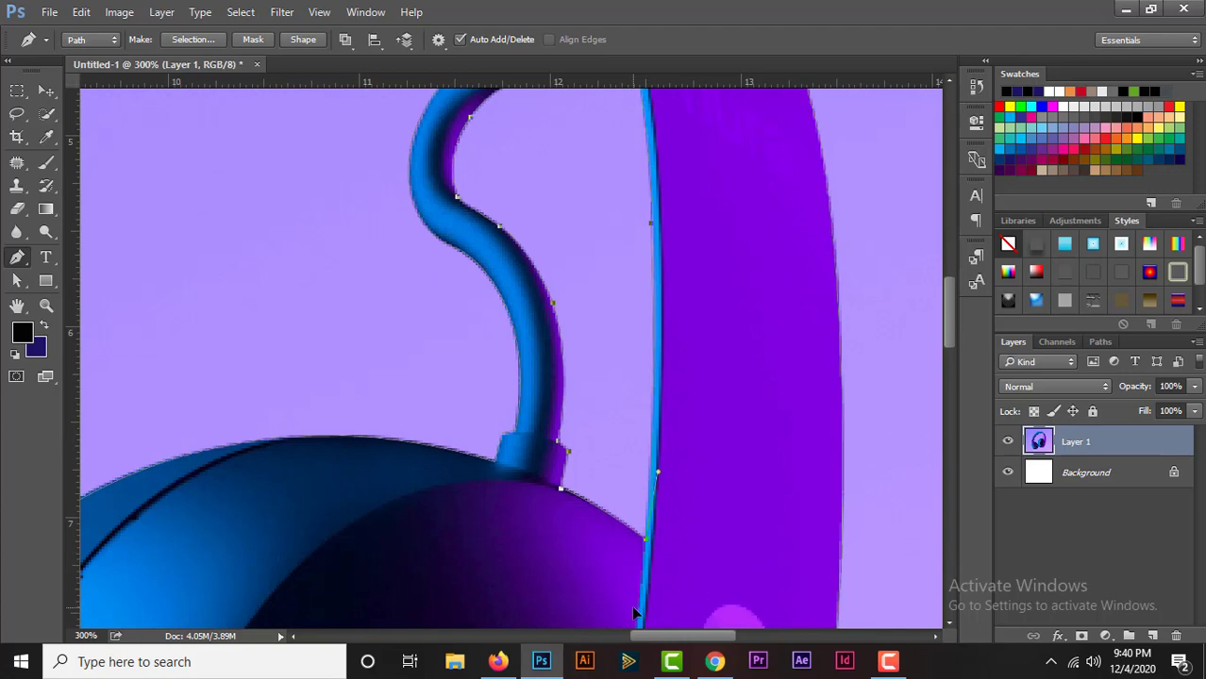
{"action": "scroll", "coordinate": [632, 600], "scroll_direction": "down", "scroll_amount": 2}
{"action": "scroll", "coordinate": [677, 592], "scroll_direction": "down", "scroll_amount": 2}
{"action": "scroll", "coordinate": [676, 593], "scroll_direction": "down", "scroll_amount": 1}
- Duplicate Layer 1 as Layer 1 copy and load the headphone paths as a selection with Ctrl+Enter
{"action": "key", "text": "v"}
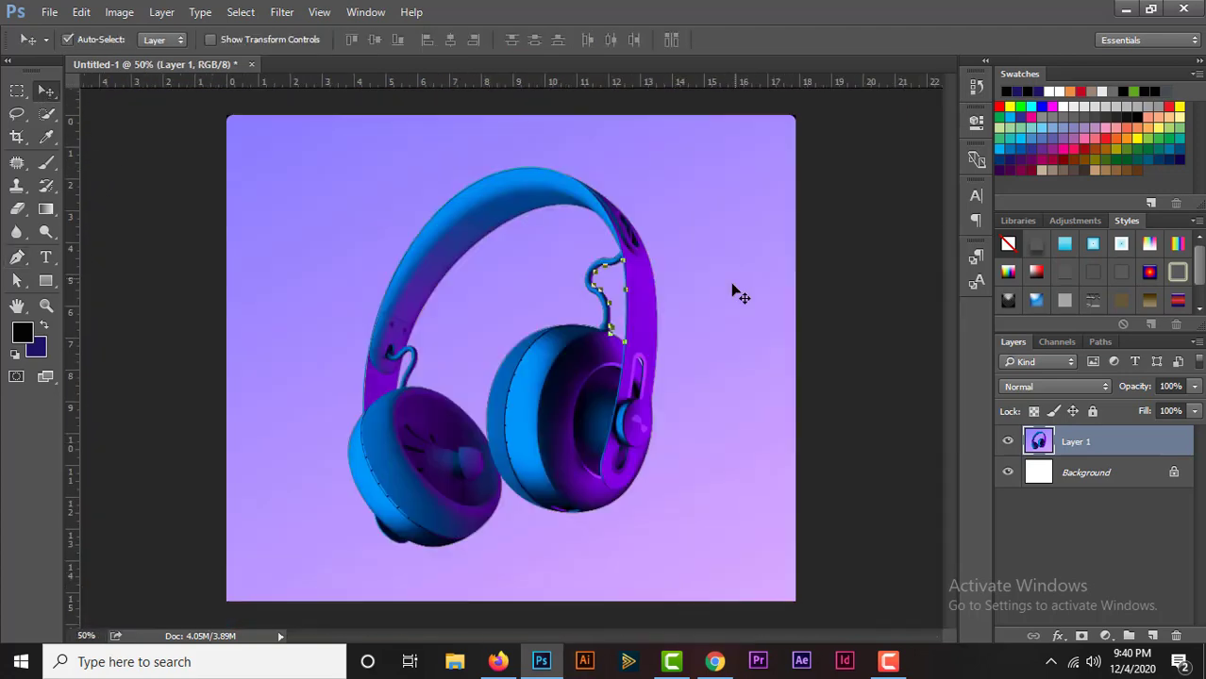
{"action": "left_click", "coordinate": [19, 258]}
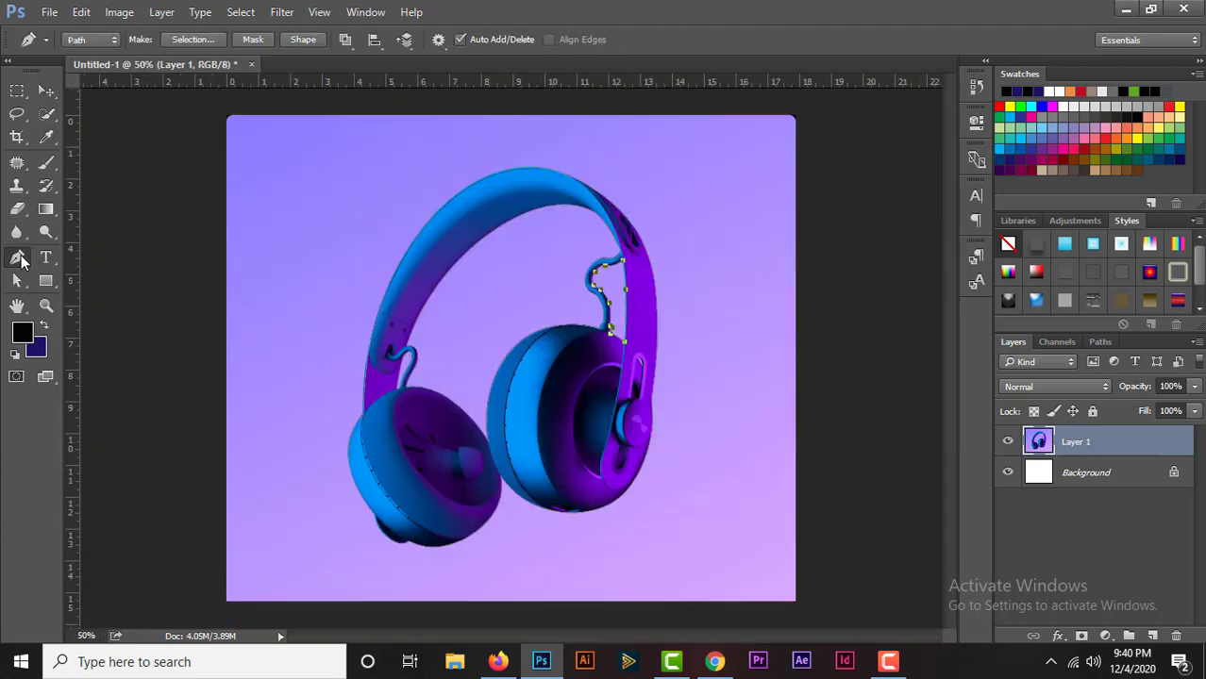
{"action": "left_click", "coordinate": [1132, 481]}
{"action": "left_click", "coordinate": [1093, 441]}
{"action": "left_click_drag", "start_coordinate": [1102, 446], "coordinate": [1153, 638]}
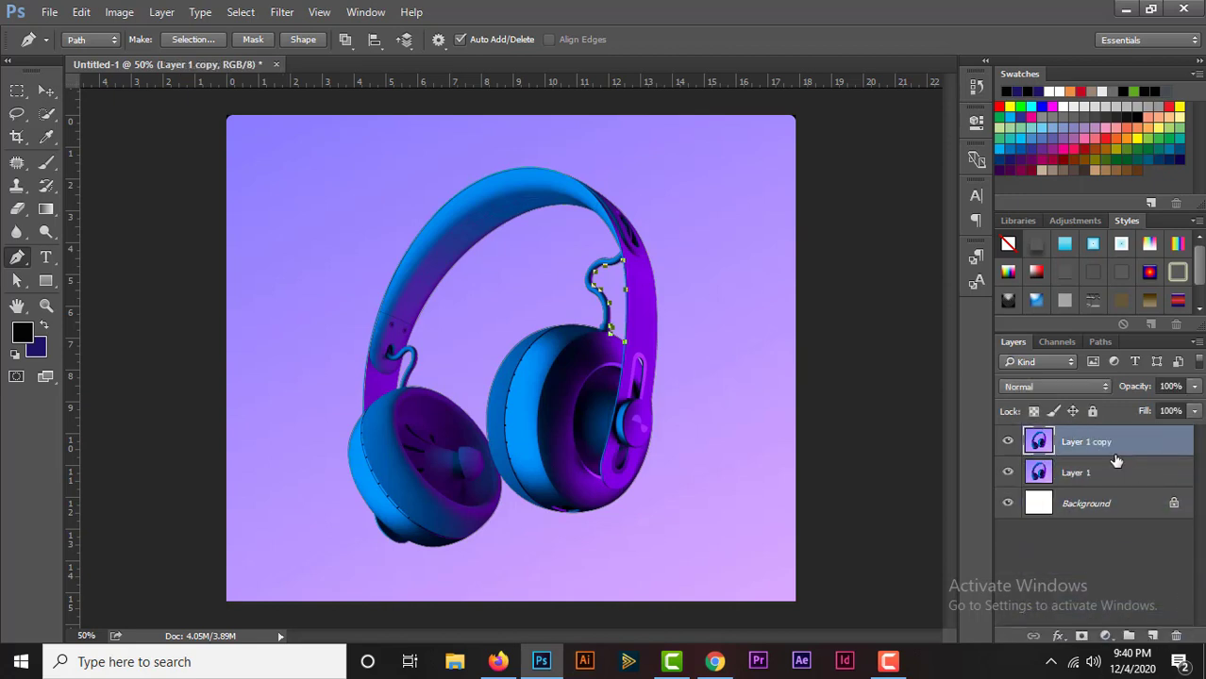
{"action": "left_click", "coordinate": [40, 93]}
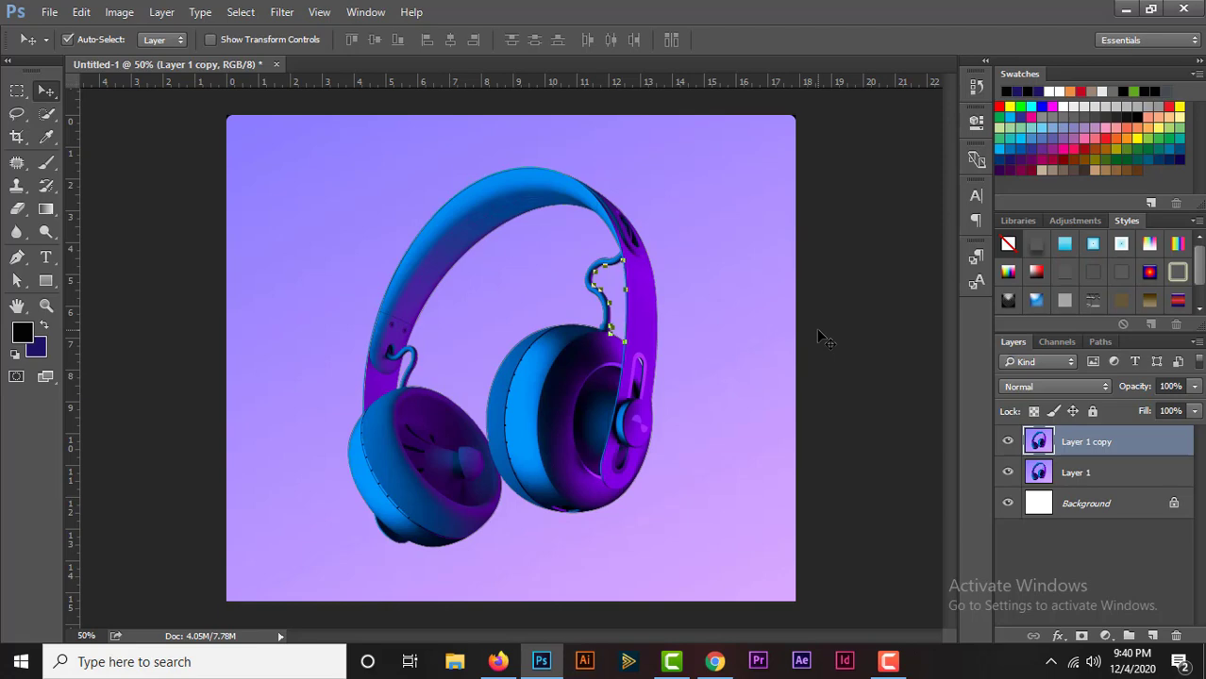
{"action": "key", "text": "ctrl+Return"}
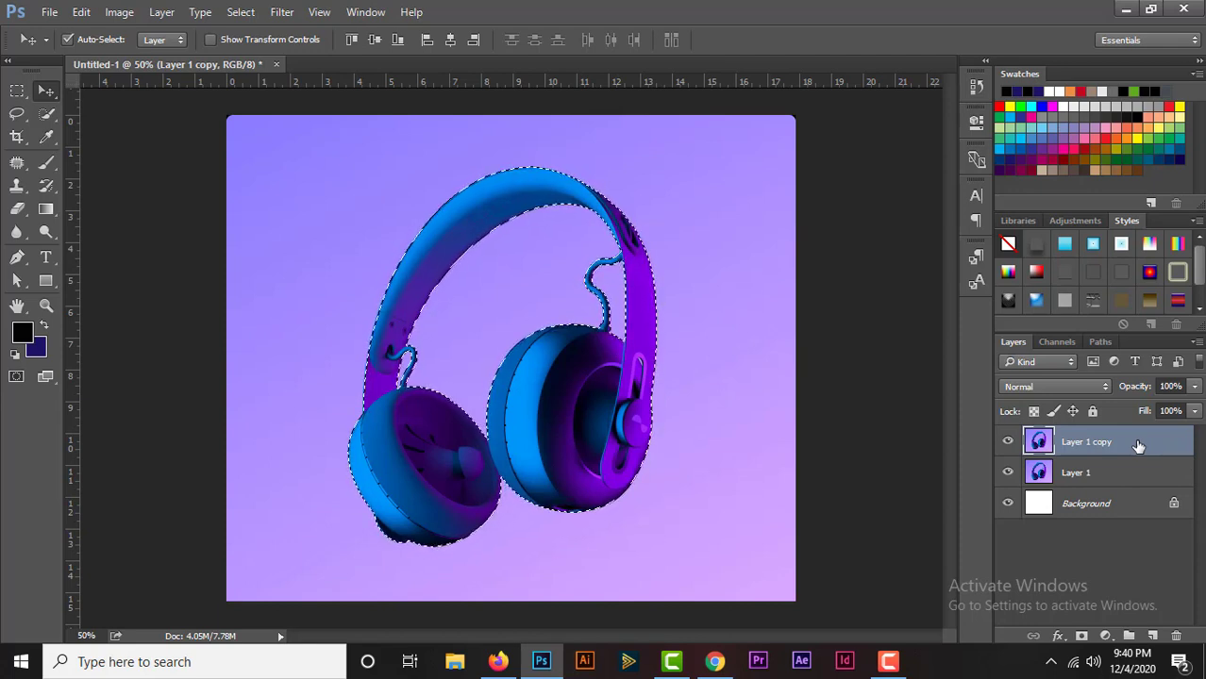
- Hide Layer 1, copy the selection to Layer 2 with Ctrl+J, and hide Layer 1 copy
{"action": "left_click", "coordinate": [1008, 473]}
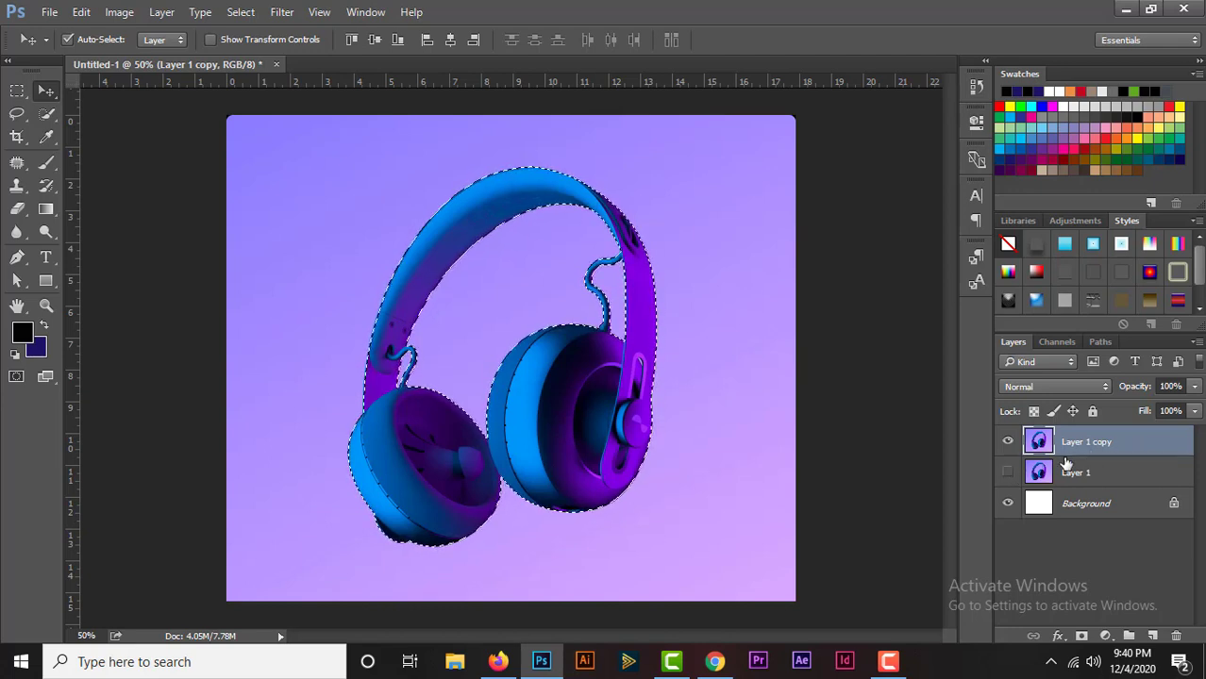
{"action": "key", "text": "ctrl+j"}
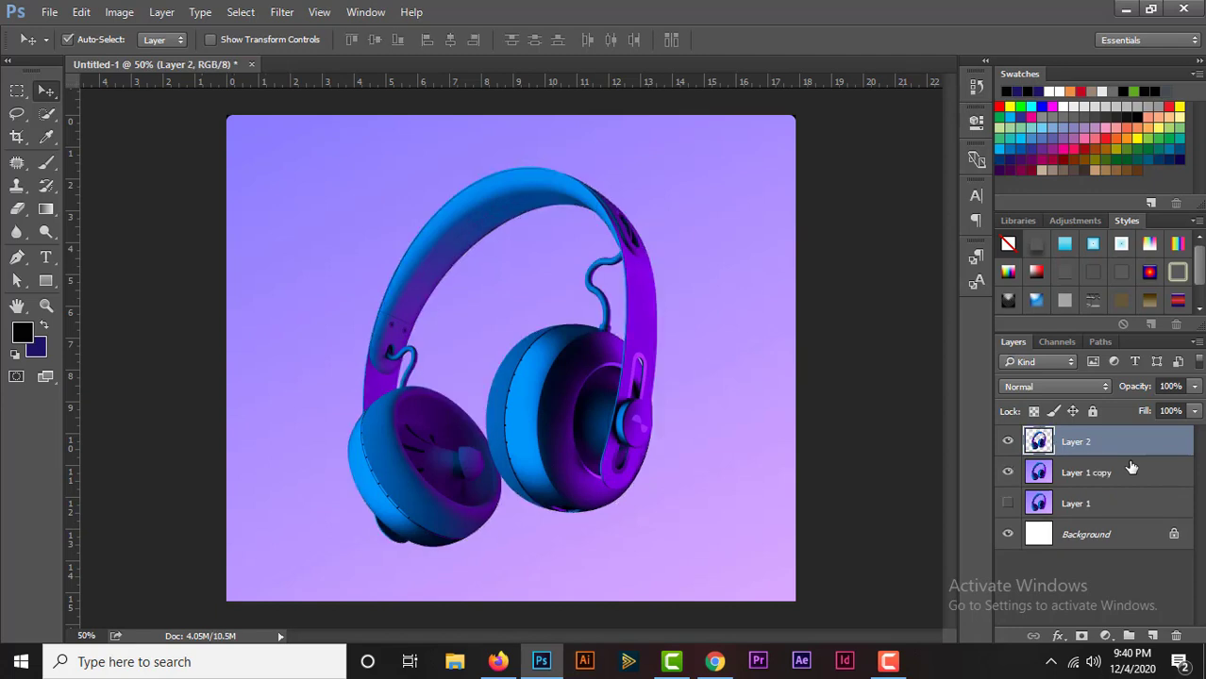
{"action": "left_click", "coordinate": [1008, 471]}
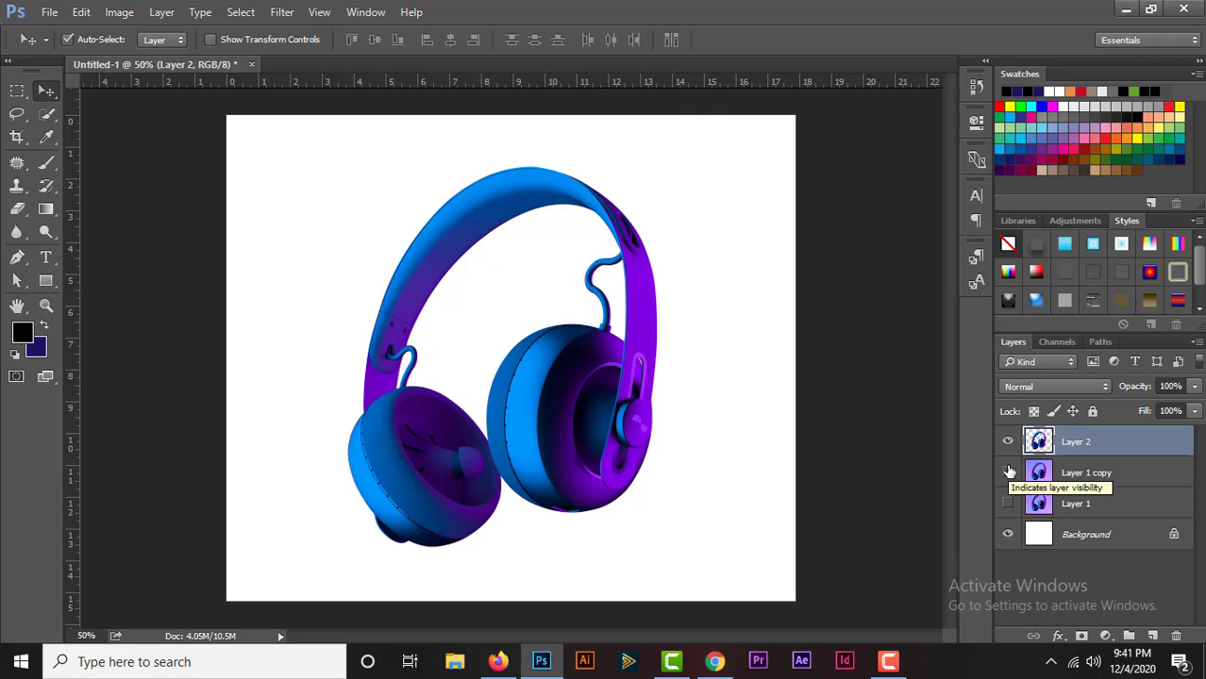
{"action": "left_click", "coordinate": [1007, 471]}
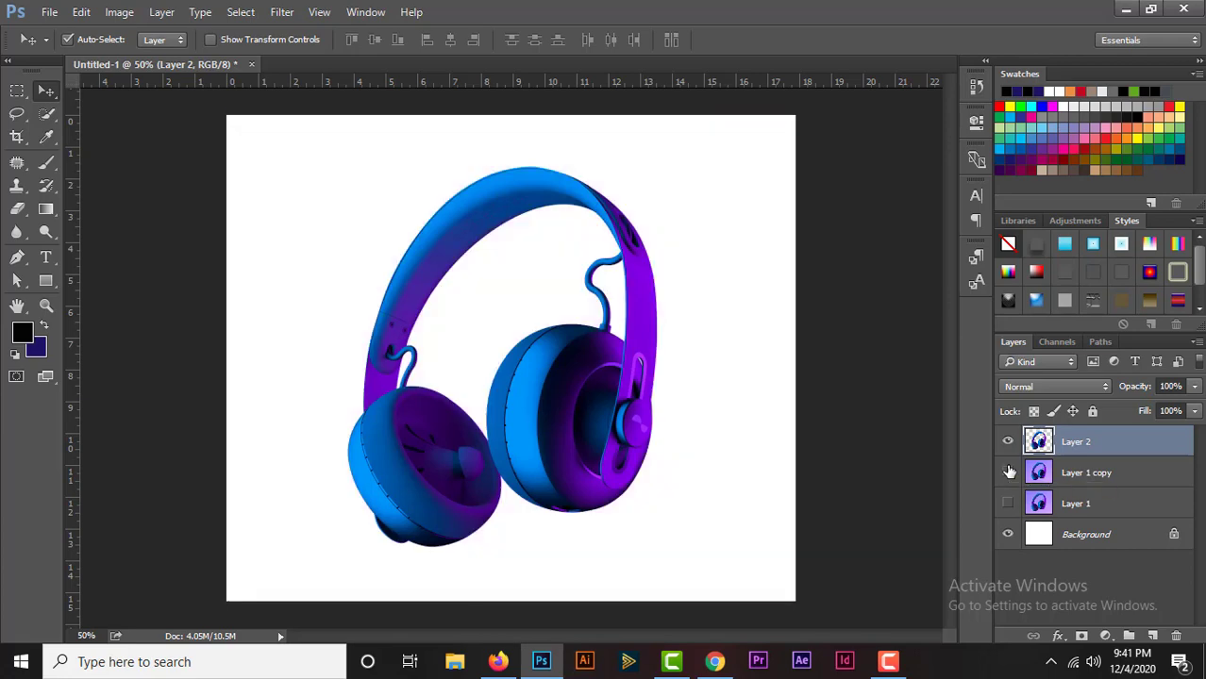
{"action": "left_click", "coordinate": [1008, 471]}
- Zoom in and out to inspect the cut-out headphone edges
{"action": "key", "text": "ctrl+plus"}
{"action": "key", "text": "ctrl+plus"}
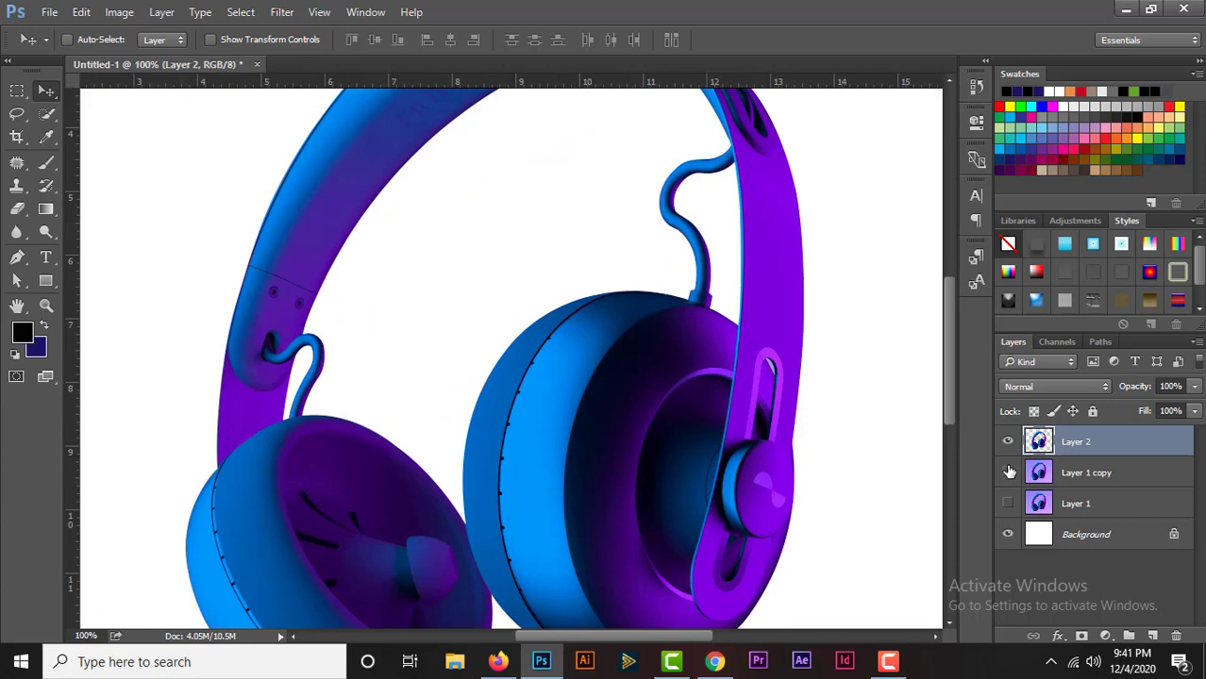
{"action": "key", "text": "ctrl+minus"}
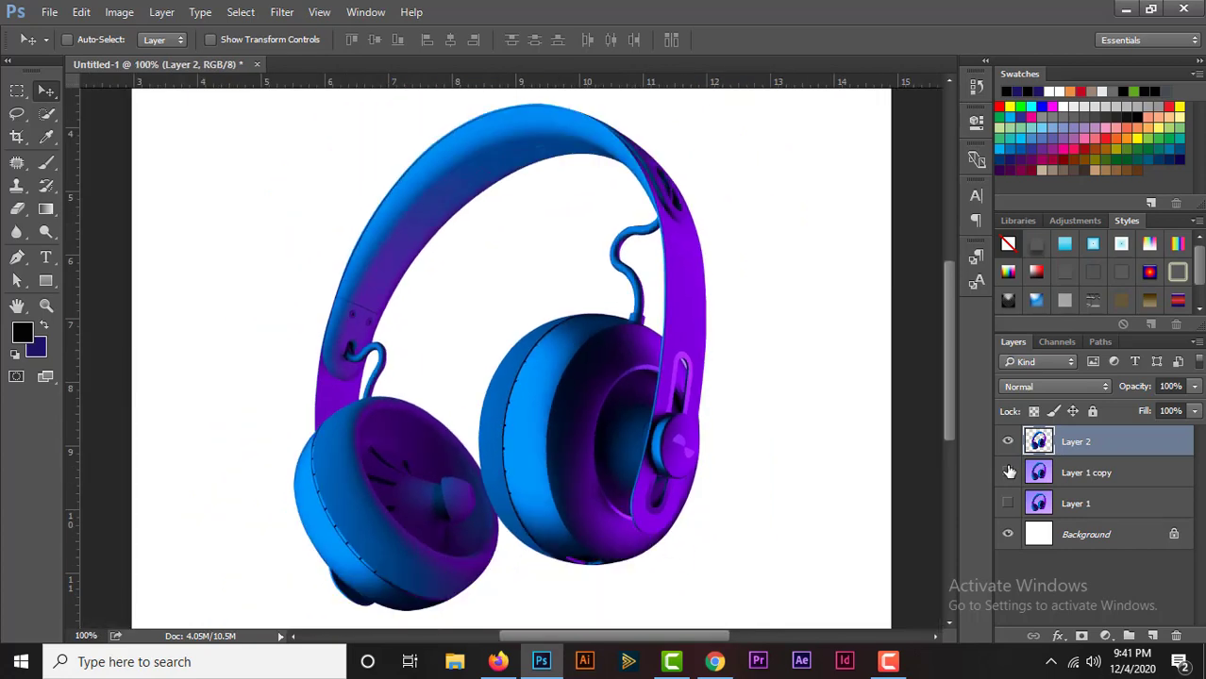
{"action": "key", "text": "ctrl+plus"}
{"action": "key", "text": "ctrl+plus"}
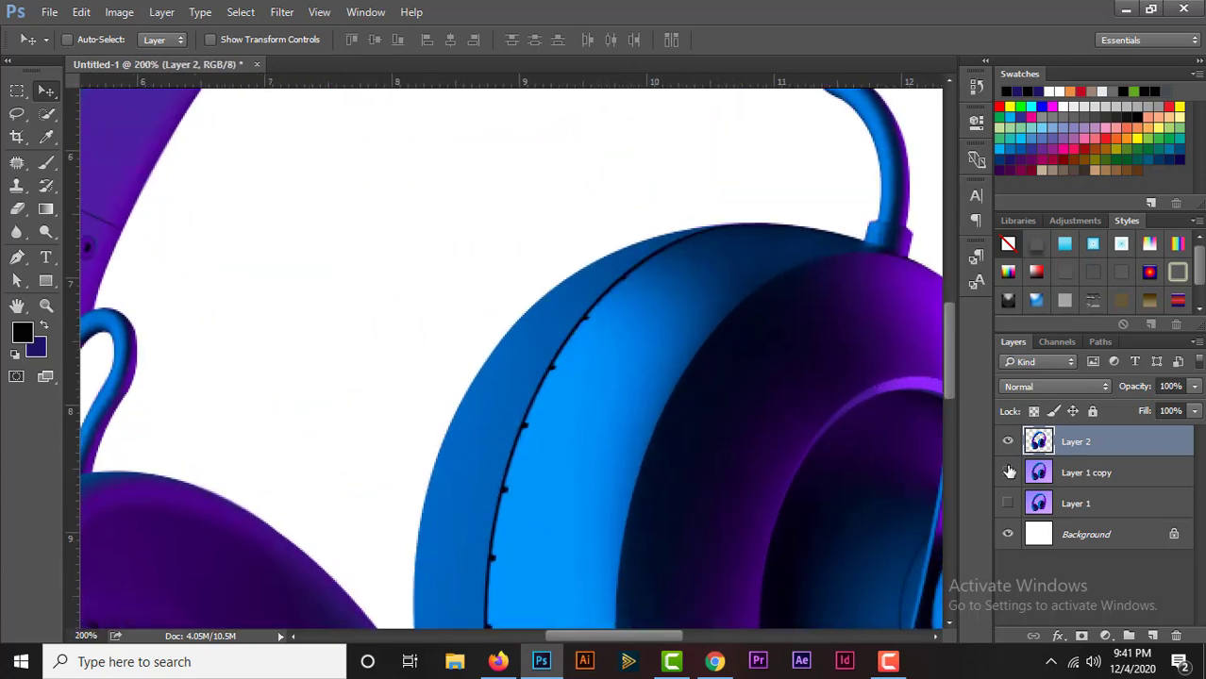
{"action": "key", "text": "ctrl+minus"}
{"action": "key", "text": "ctrl+minus"}
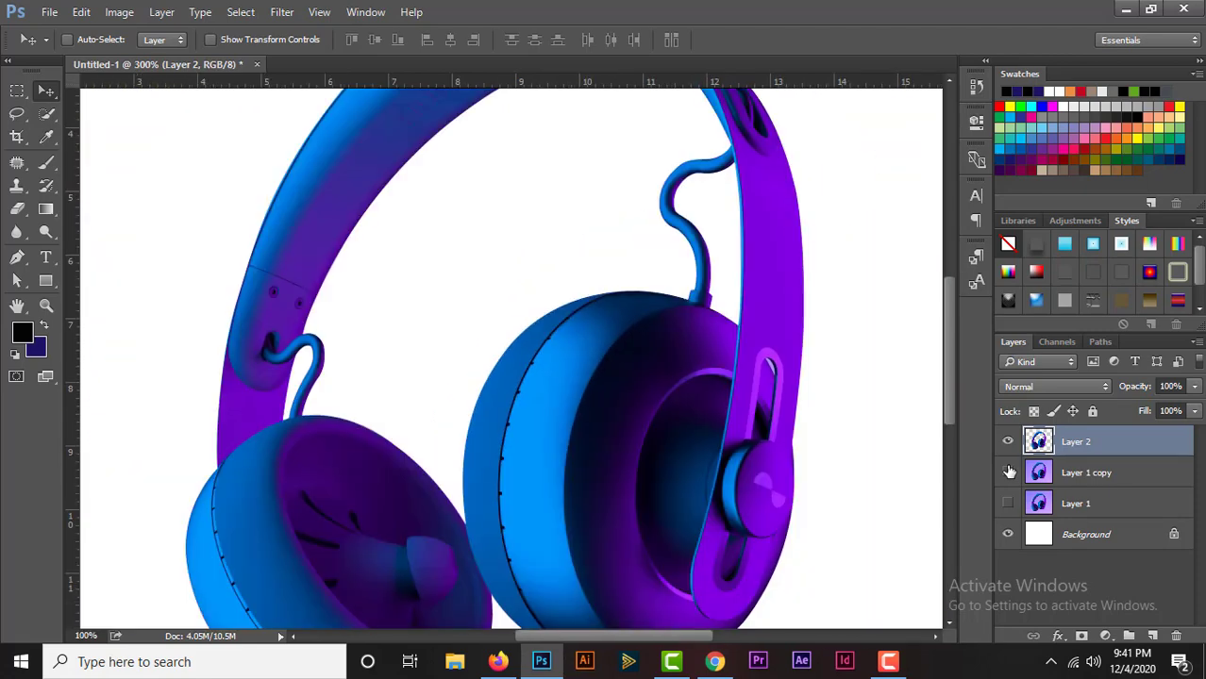
{"action": "key", "text": "ctrl+minus"}
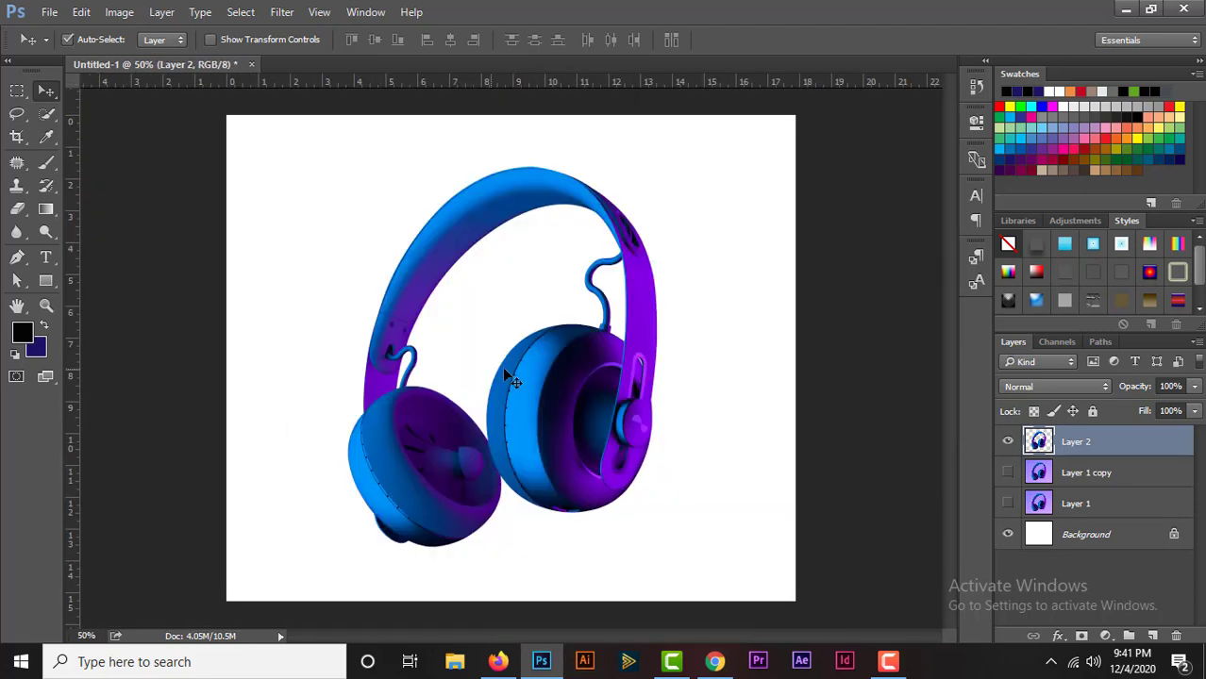
- Scale Layer 2's headphones down to about 74.6% and reposition them near the canvas centre
{"action": "mouse_move", "coordinate": [522, 393]}
{"action": "left_mouse_down"}
{"action": "mouse_move", "coordinate": [551, 341]}
{"action": "mouse_move", "coordinate": [530, 361]}
{"action": "left_mouse_up"}
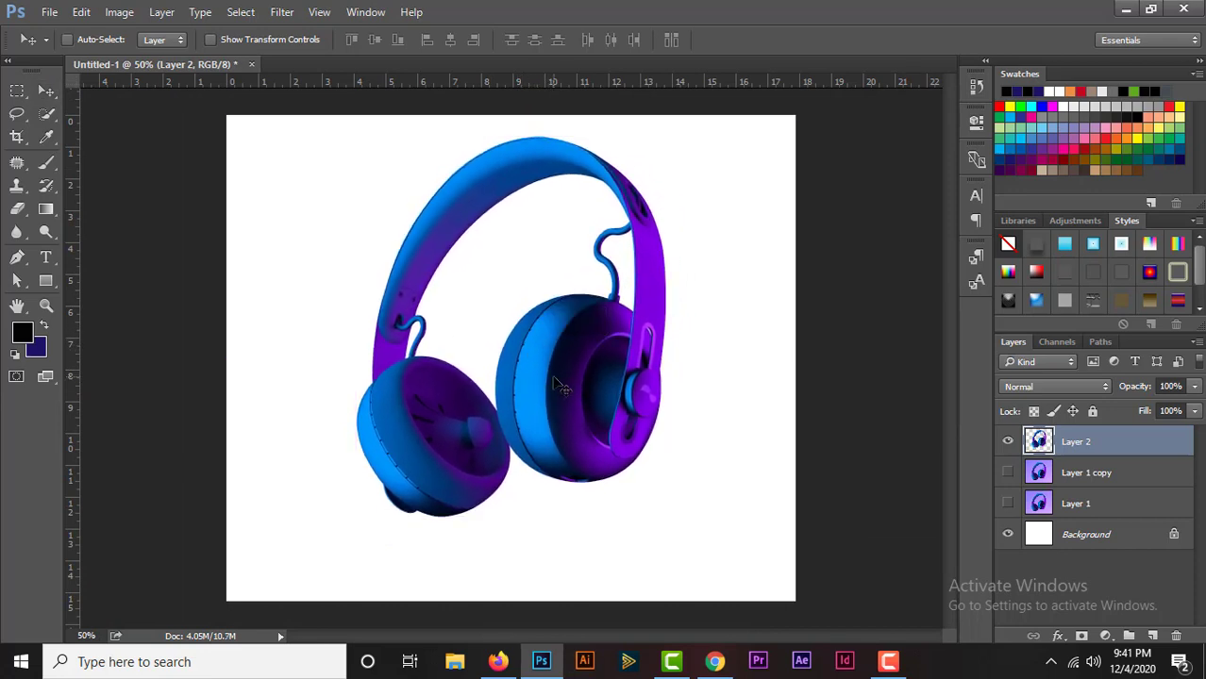
{"action": "key", "text": "ctrl+t"}
{"action": "left_click_drag", "start_coordinate": [660, 514], "coordinate": [623, 469]}
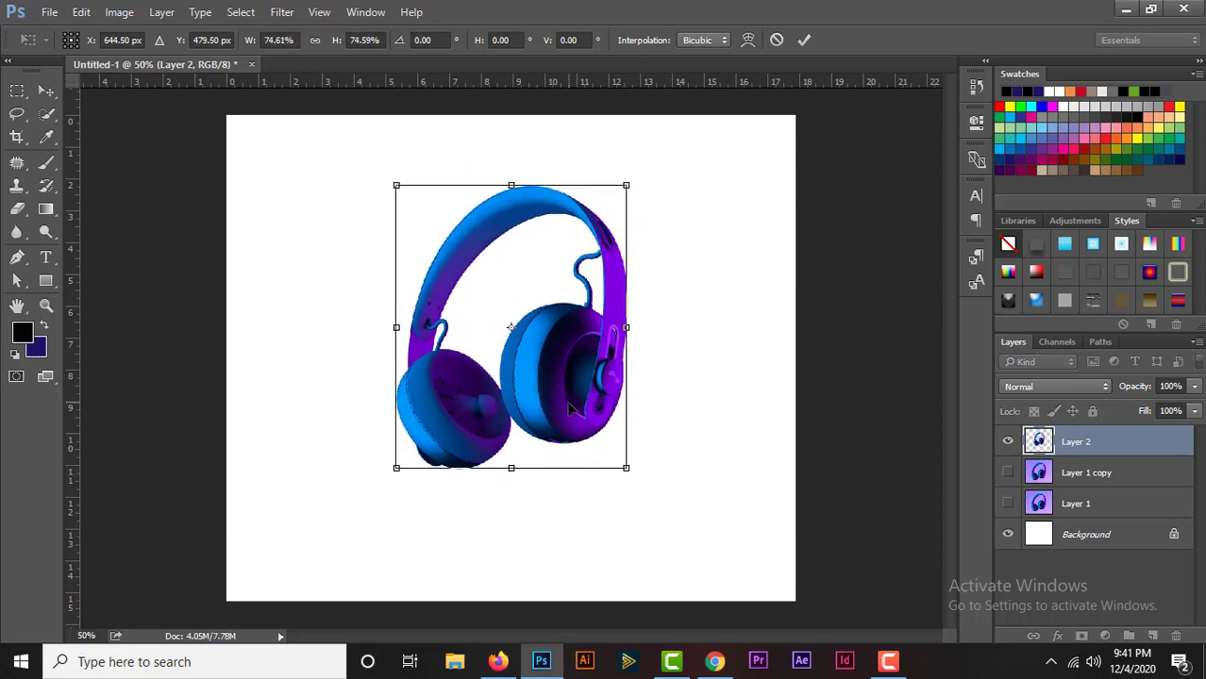
{"action": "left_click_drag", "start_coordinate": [544, 375], "coordinate": [543, 381]}
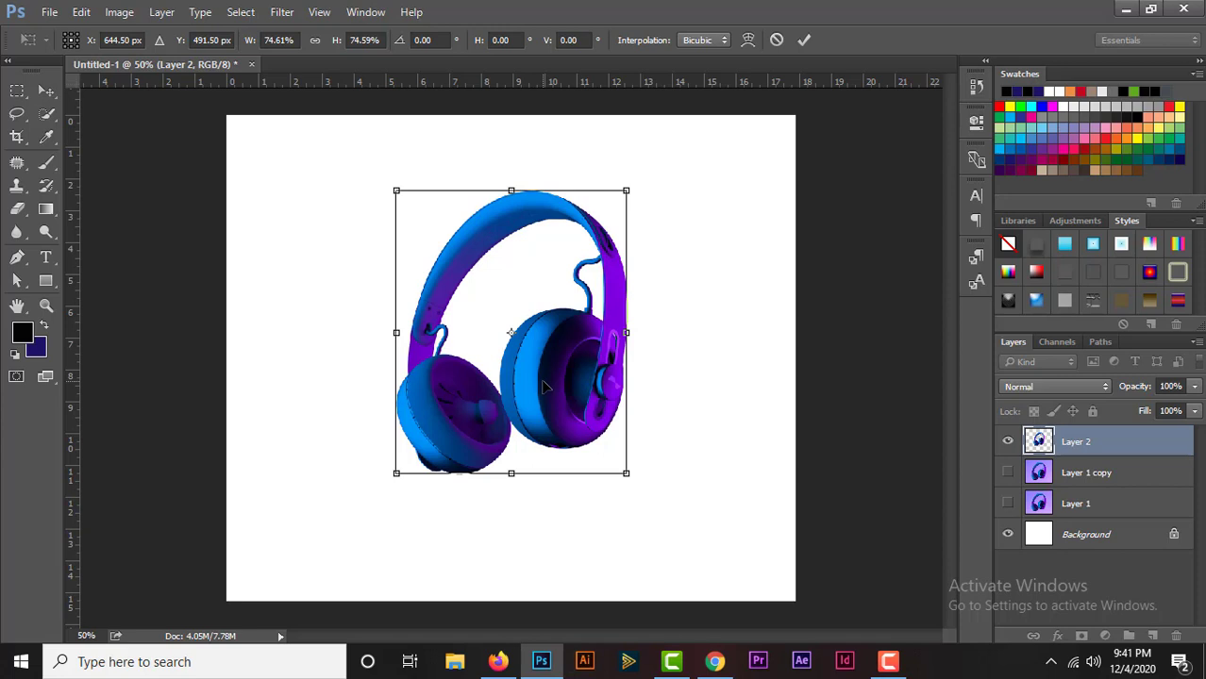
{"action": "key", "text": "Return"}
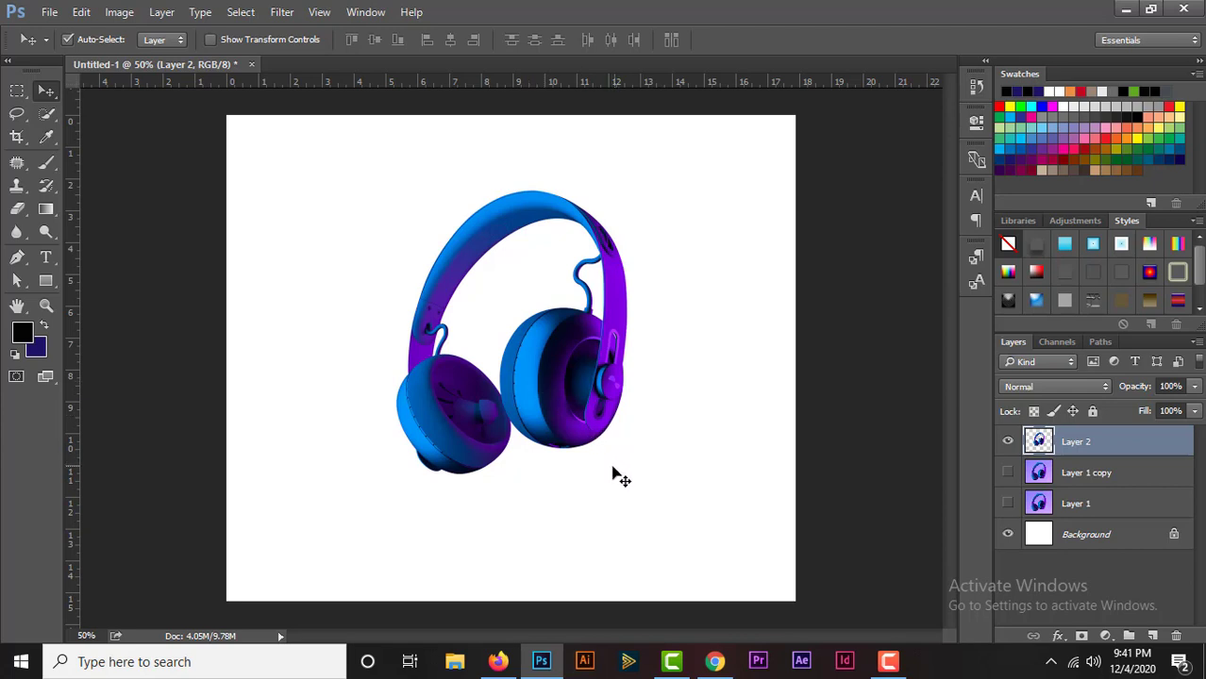
{"action": "left_click_drag", "start_coordinate": [563, 345], "coordinate": [562, 341]}
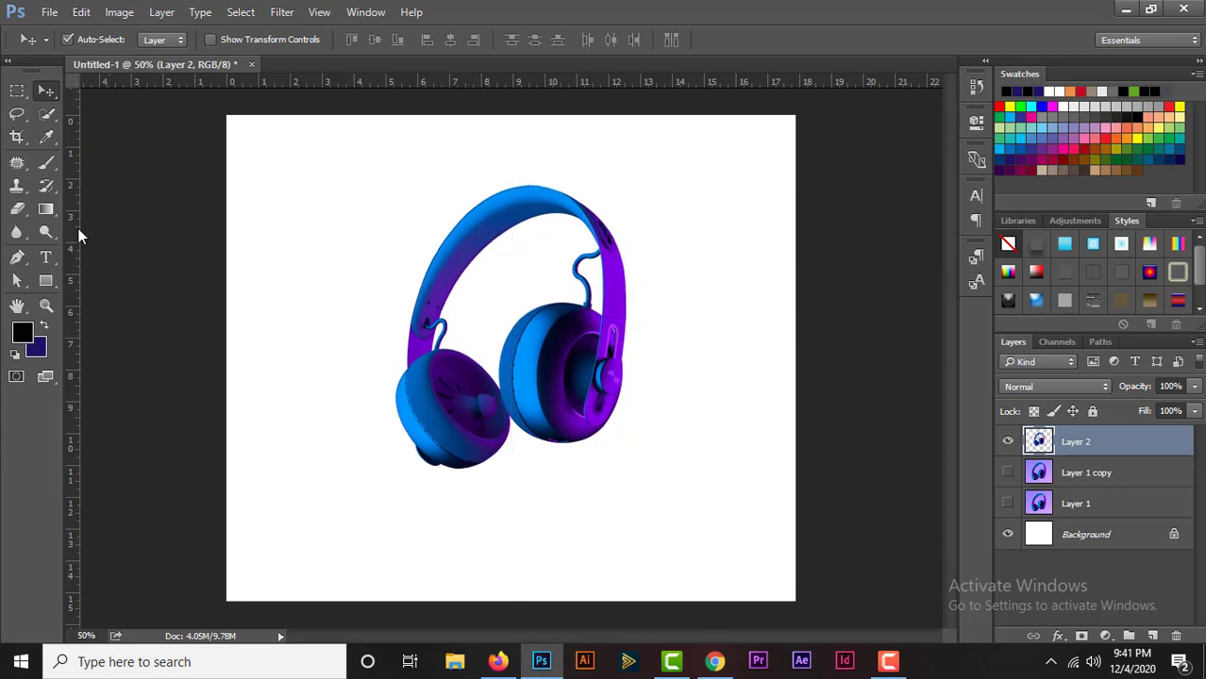
- Select the Brush tool with a soft round 500 px tip
{"action": "left_click", "coordinate": [46, 162]}
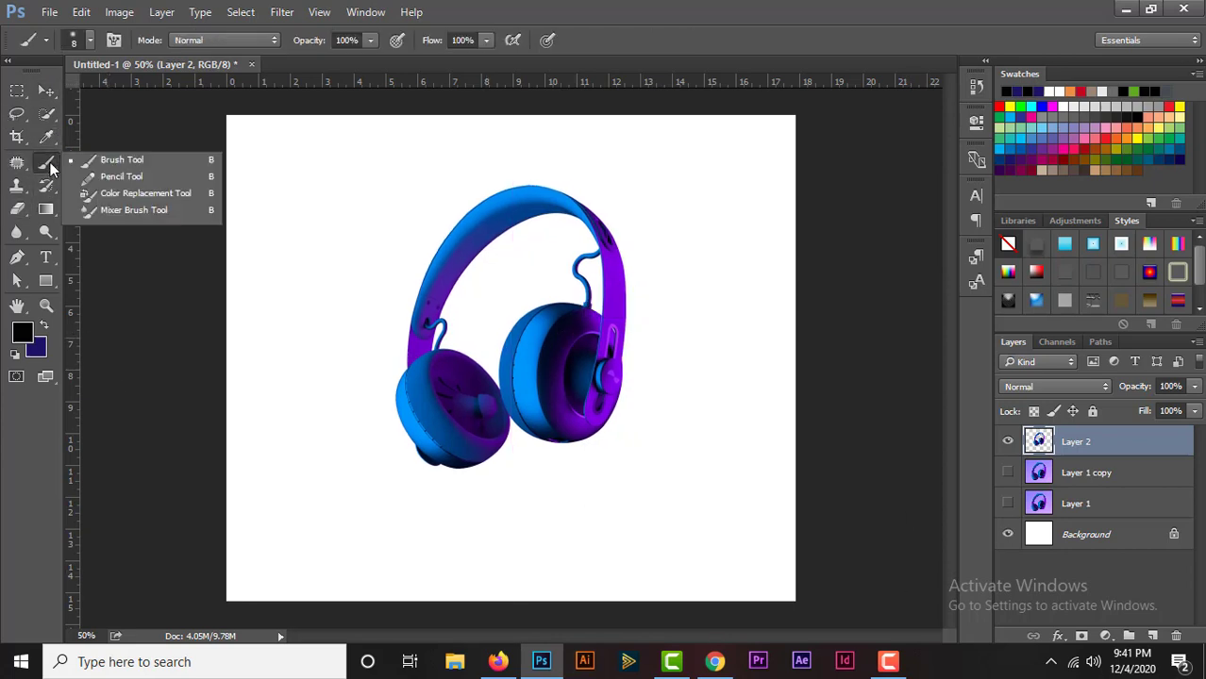
{"action": "left_click", "coordinate": [127, 162]}
{"action": "left_click", "coordinate": [92, 38]}
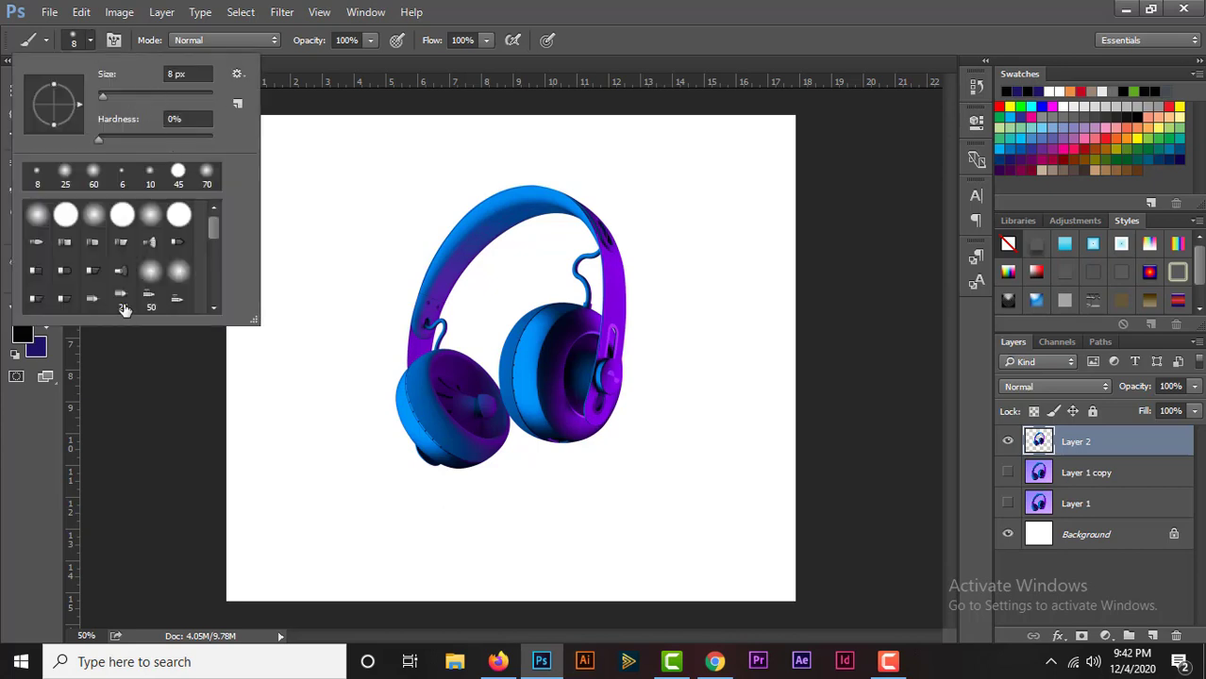
{"action": "left_click", "coordinate": [38, 217]}
{"action": "left_click", "coordinate": [778, 8]}
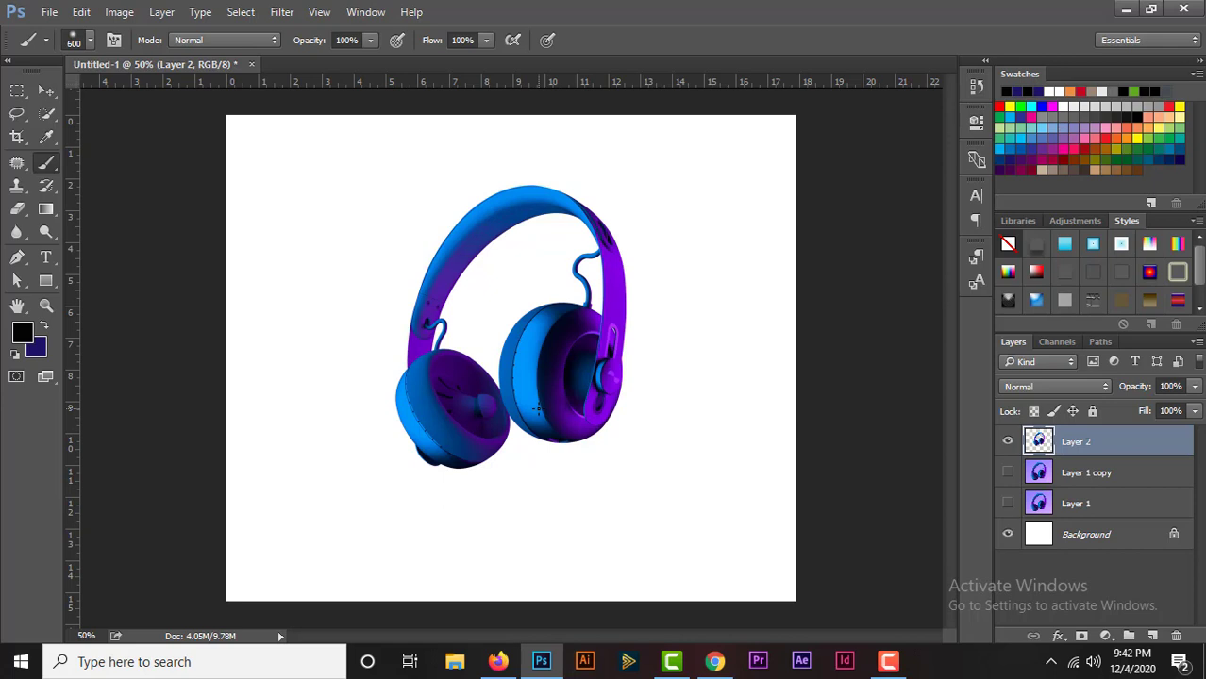
- Paint a black dab below the headphones on new Layer 3 and set its opacity to 73%
{"action": "left_click", "coordinate": [1152, 637]}
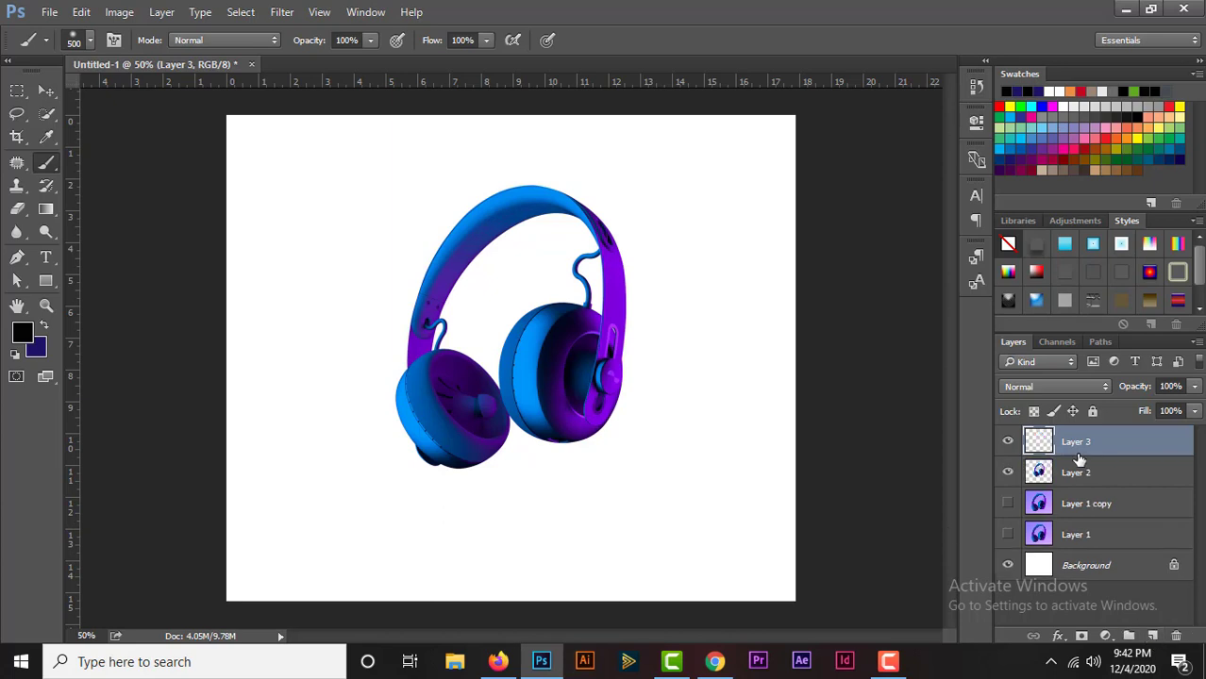
{"action": "left_click", "coordinate": [575, 458]}
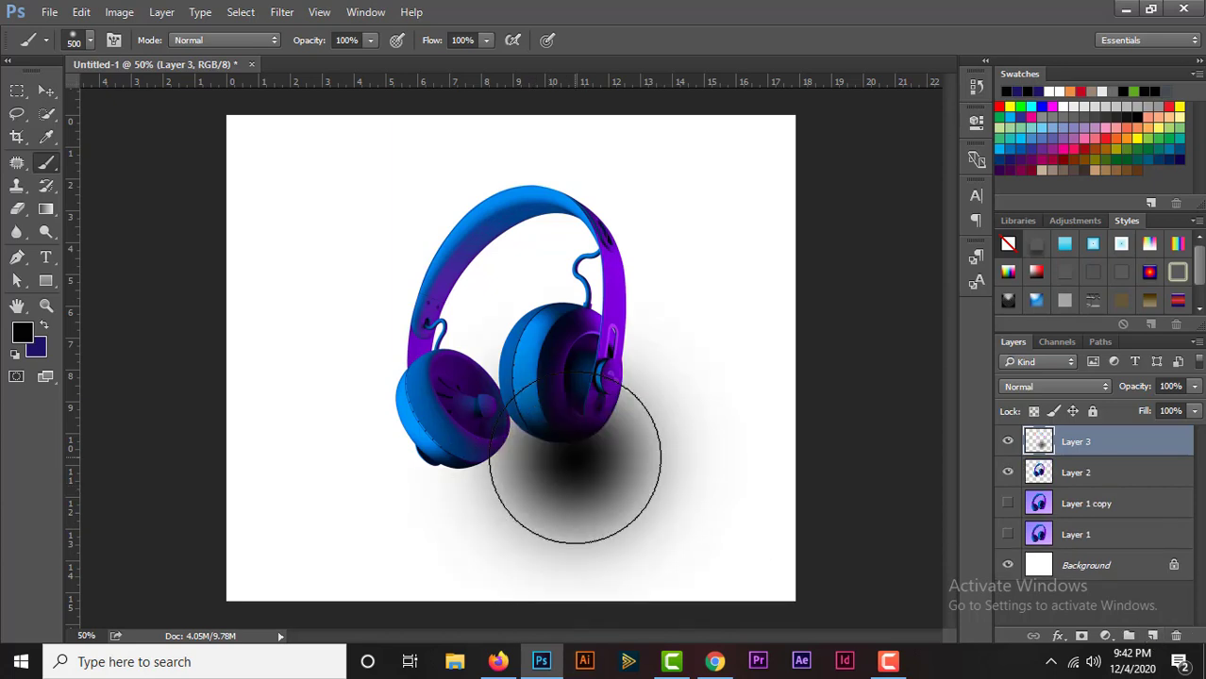
{"action": "left_click", "coordinate": [1194, 389]}
{"action": "left_click_drag", "start_coordinate": [1146, 410], "coordinate": [1143, 411]}
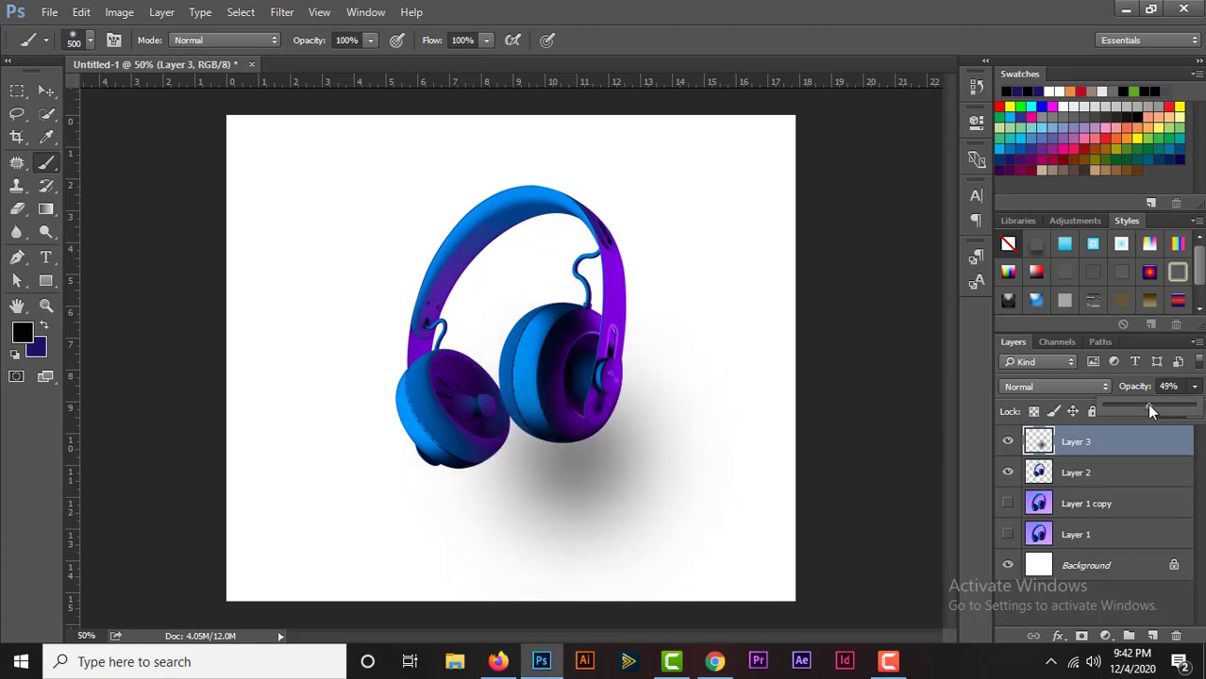
{"action": "left_click_drag", "start_coordinate": [1149, 411], "coordinate": [1170, 411]}
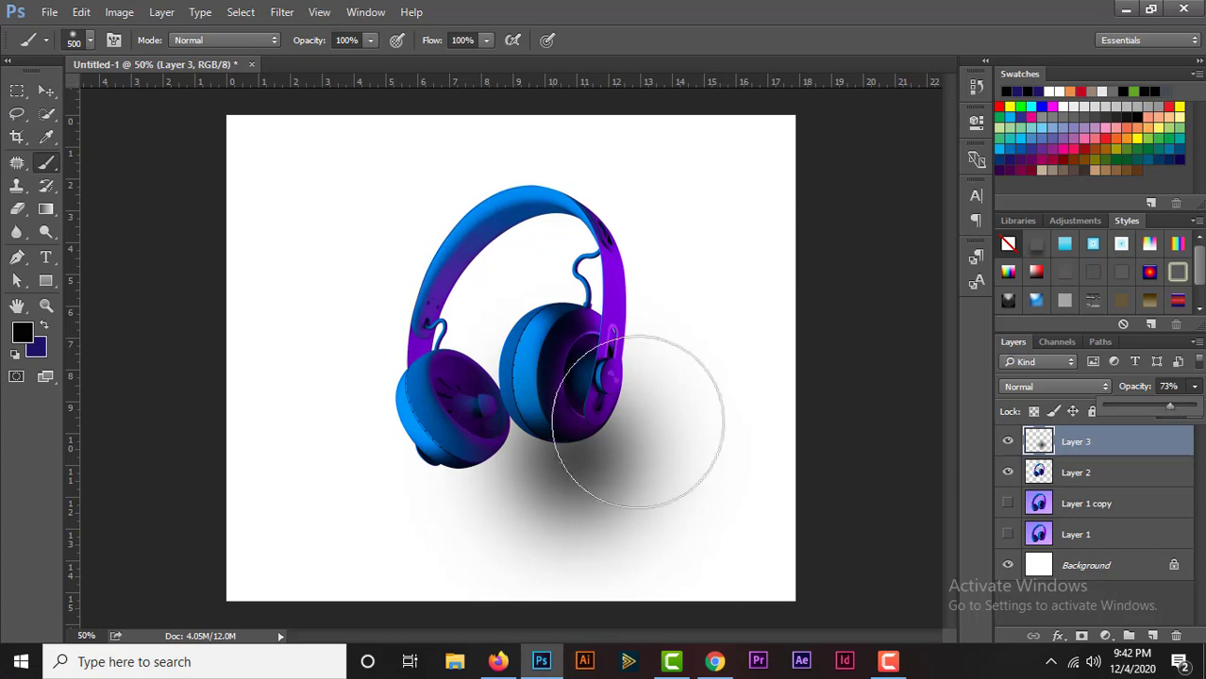
{"action": "left_click", "coordinate": [45, 91]}
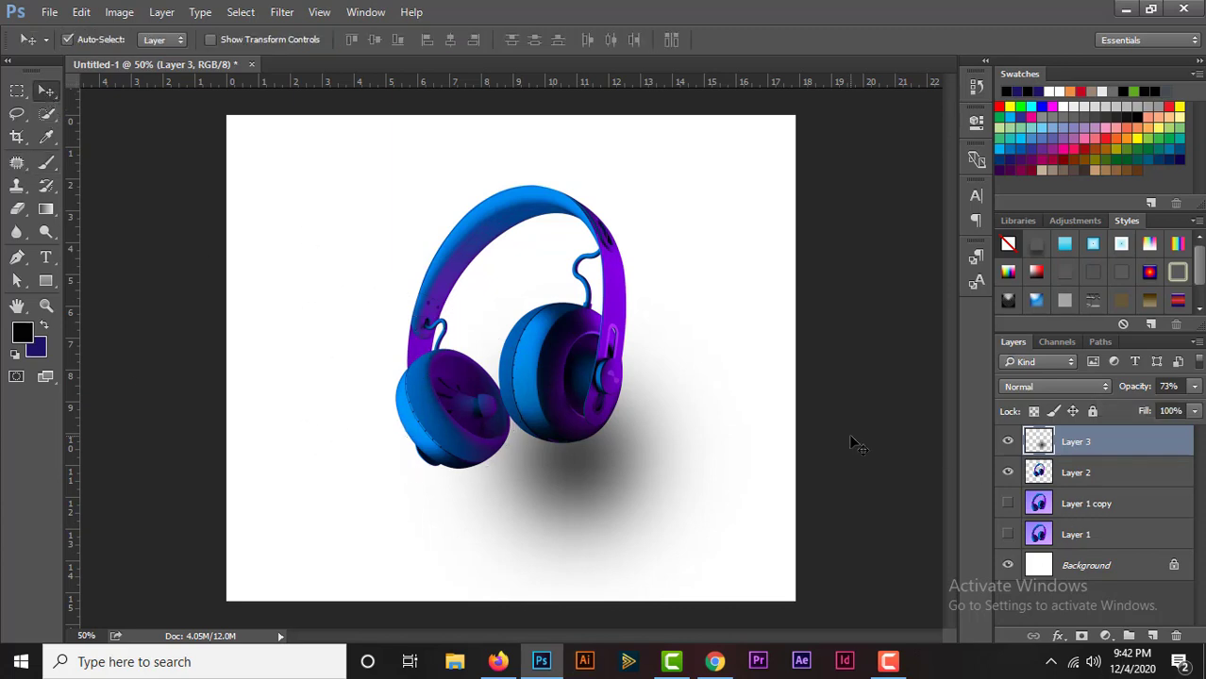
- Squash the shadow to about 25.85% height and move Layer 3 below Layer 2
{"action": "key", "text": "ctrl+t"}
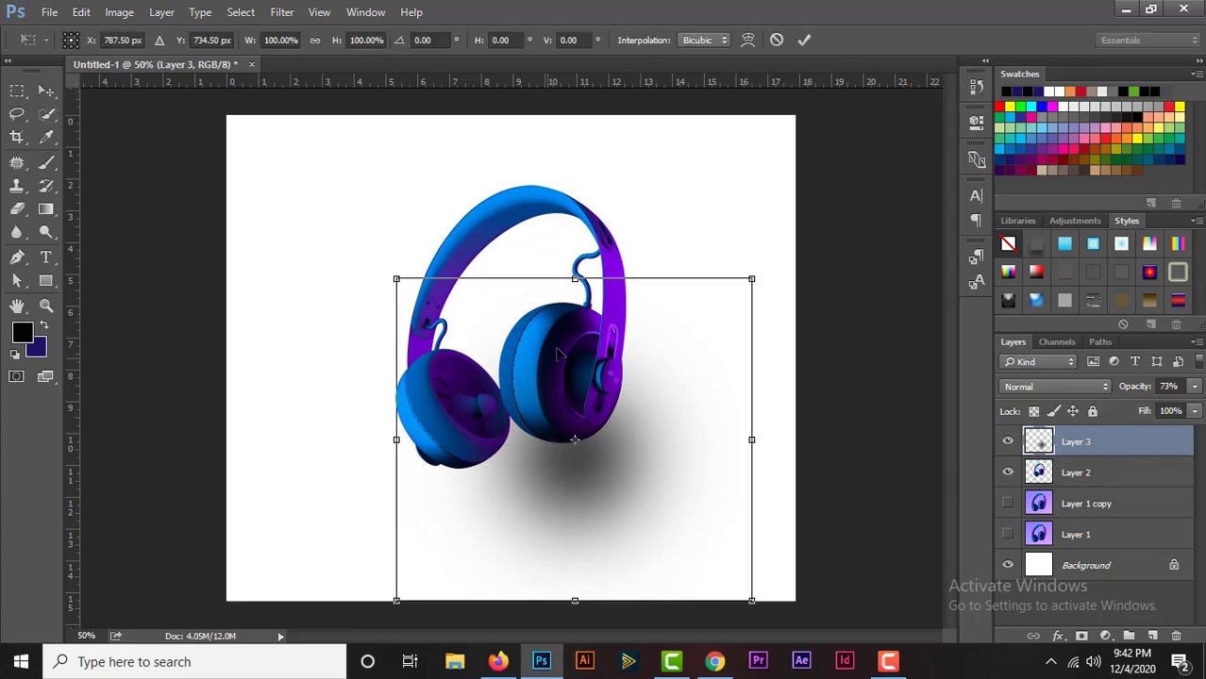
{"action": "mouse_move", "coordinate": [578, 280]}
{"action": "left_mouse_down"}
{"action": "mouse_move", "coordinate": [631, 521]}
{"action": "mouse_move", "coordinate": [643, 448]}
{"action": "left_mouse_up"}
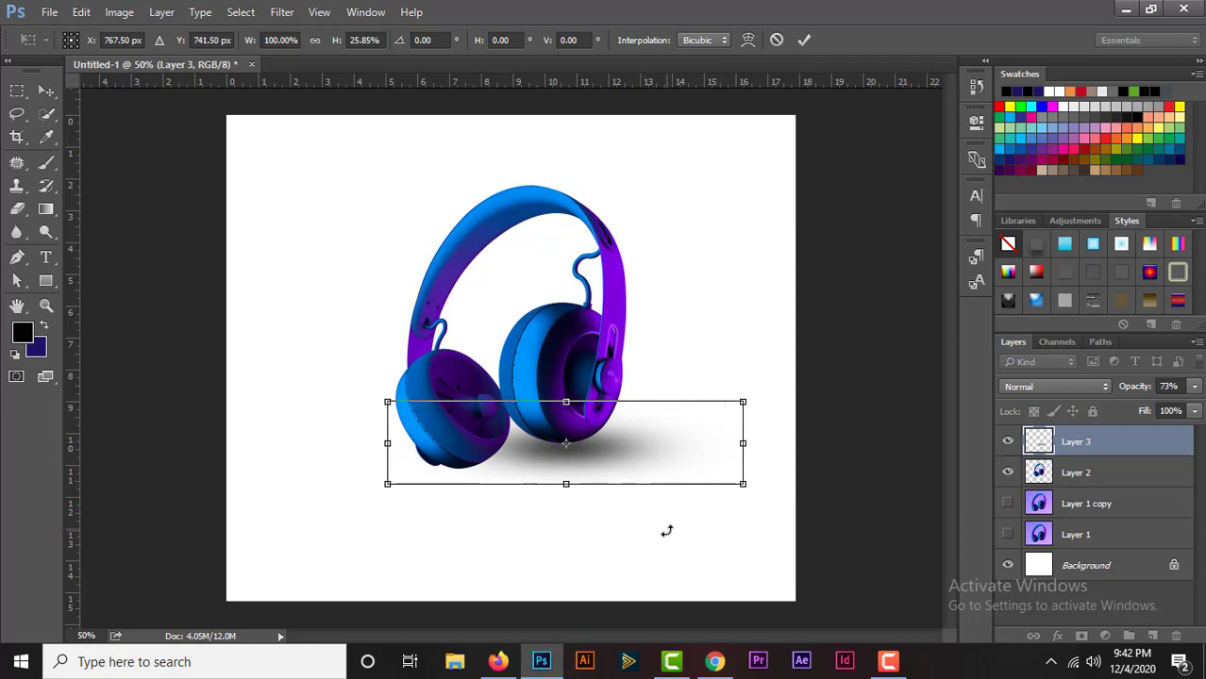
{"action": "left_click_drag", "start_coordinate": [627, 460], "coordinate": [614, 449]}
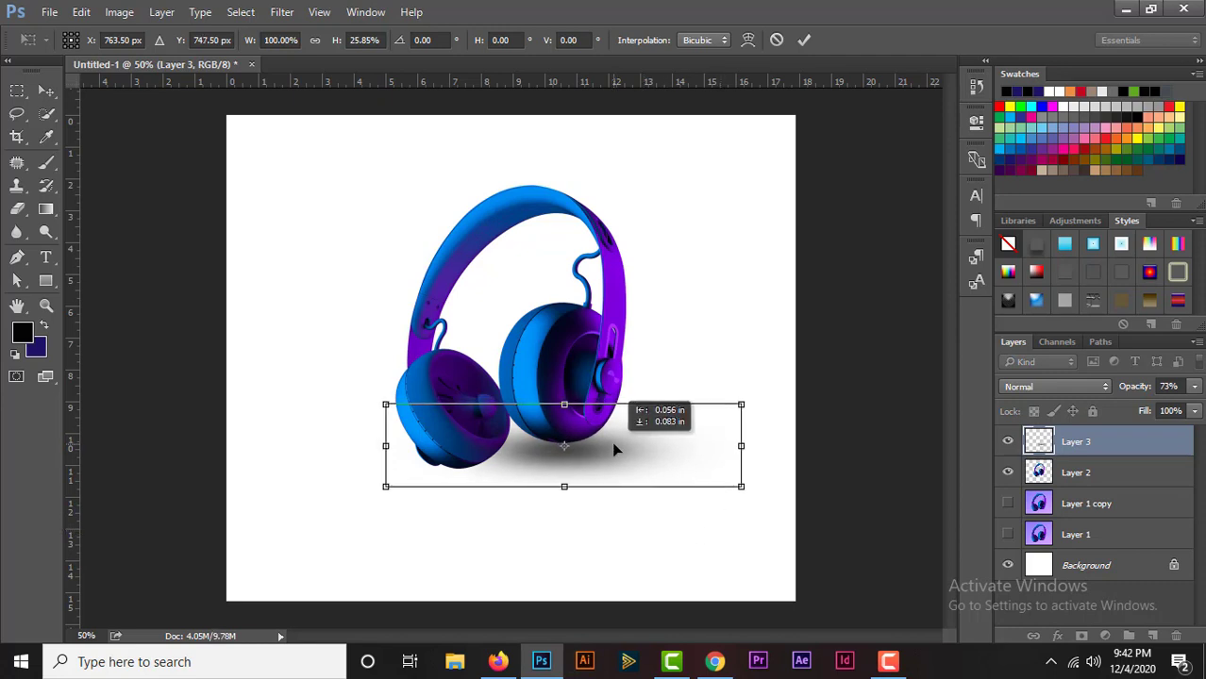
{"action": "key", "text": "Return"}
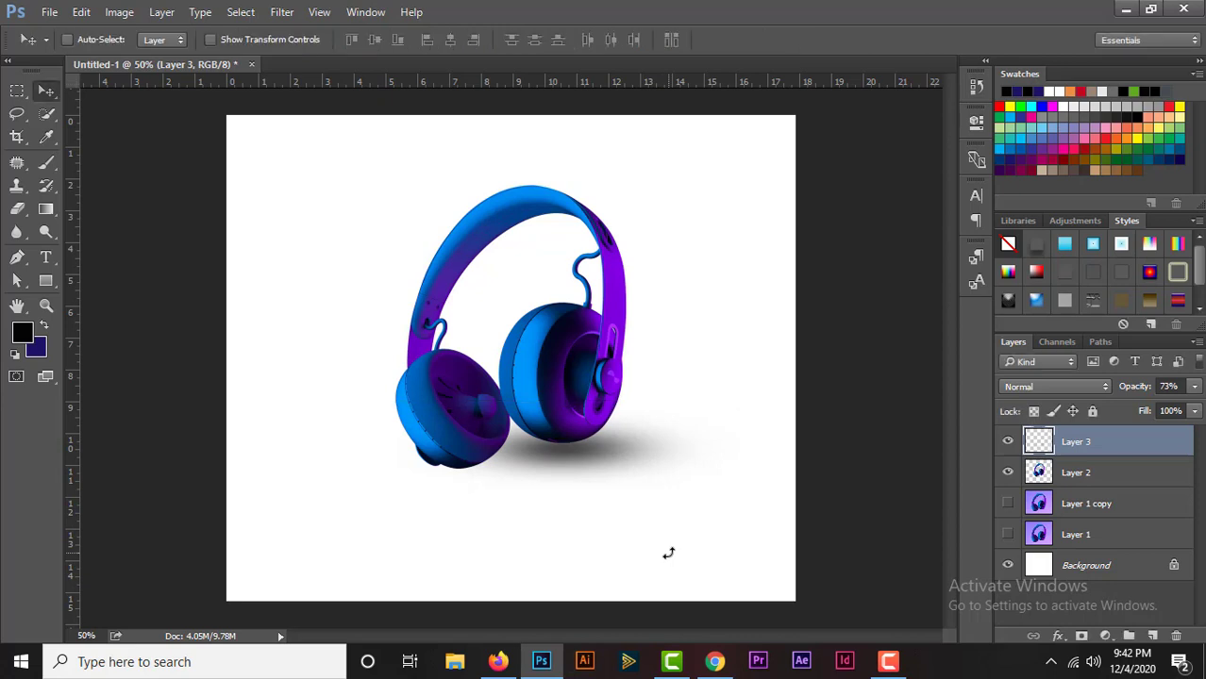
{"action": "left_click_drag", "start_coordinate": [1087, 443], "coordinate": [1088, 487]}
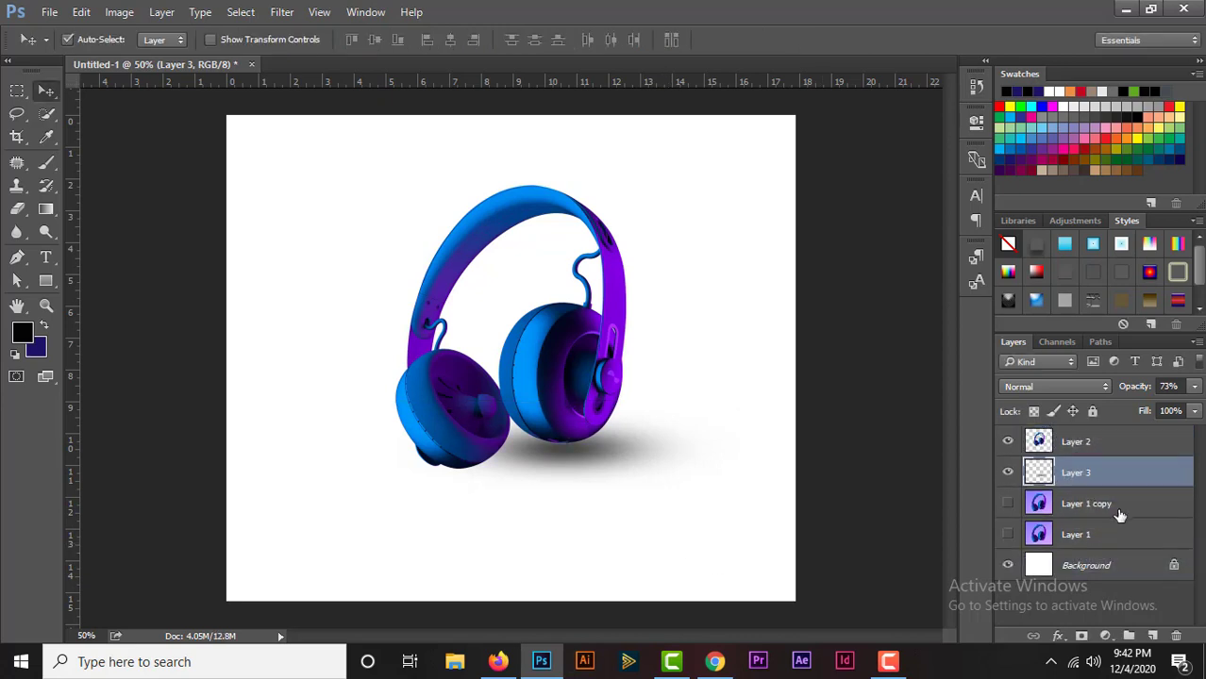
{"action": "left_click_drag", "start_coordinate": [579, 440], "coordinate": [592, 459]}
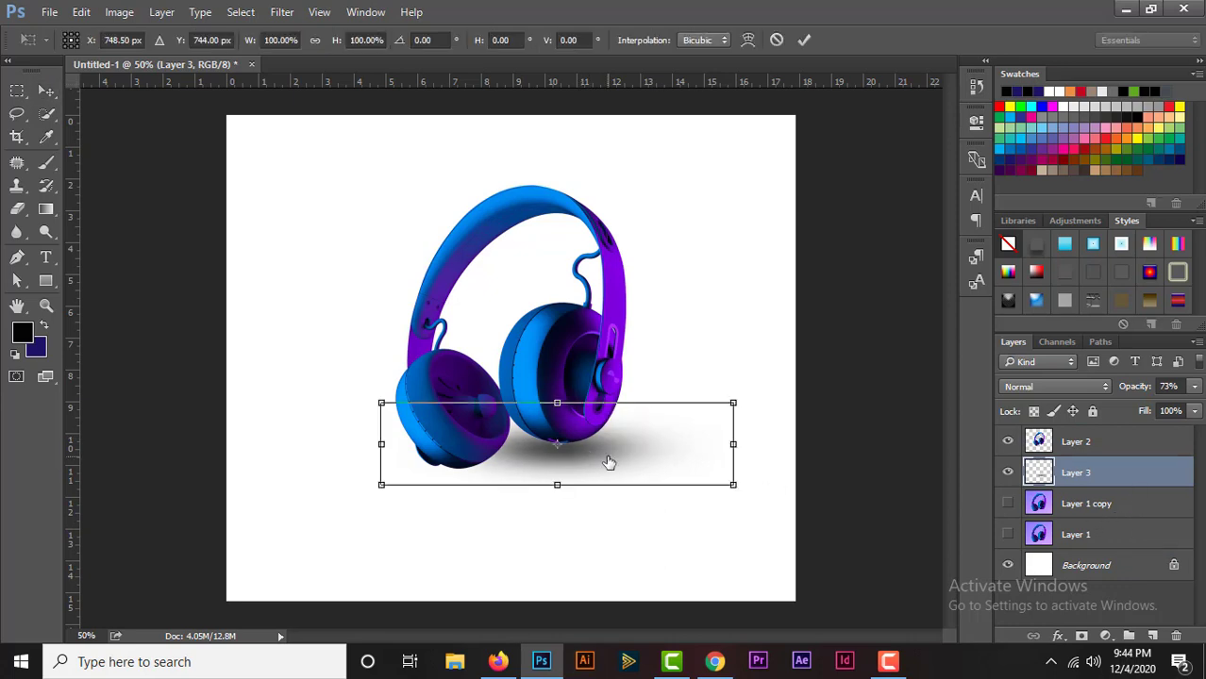
- Apply a Perspective transform that widens the shadow's bottom edge, then settle its position
{"action": "right_click", "coordinate": [609, 460]}
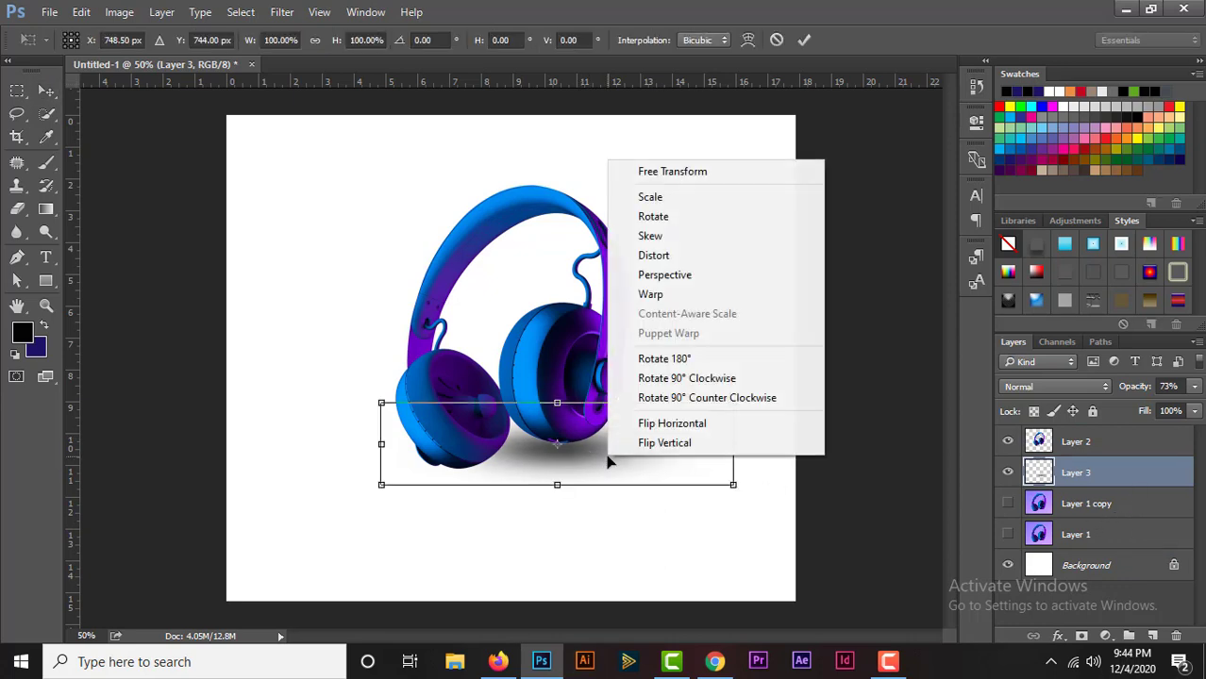
{"action": "left_click", "coordinate": [684, 276]}
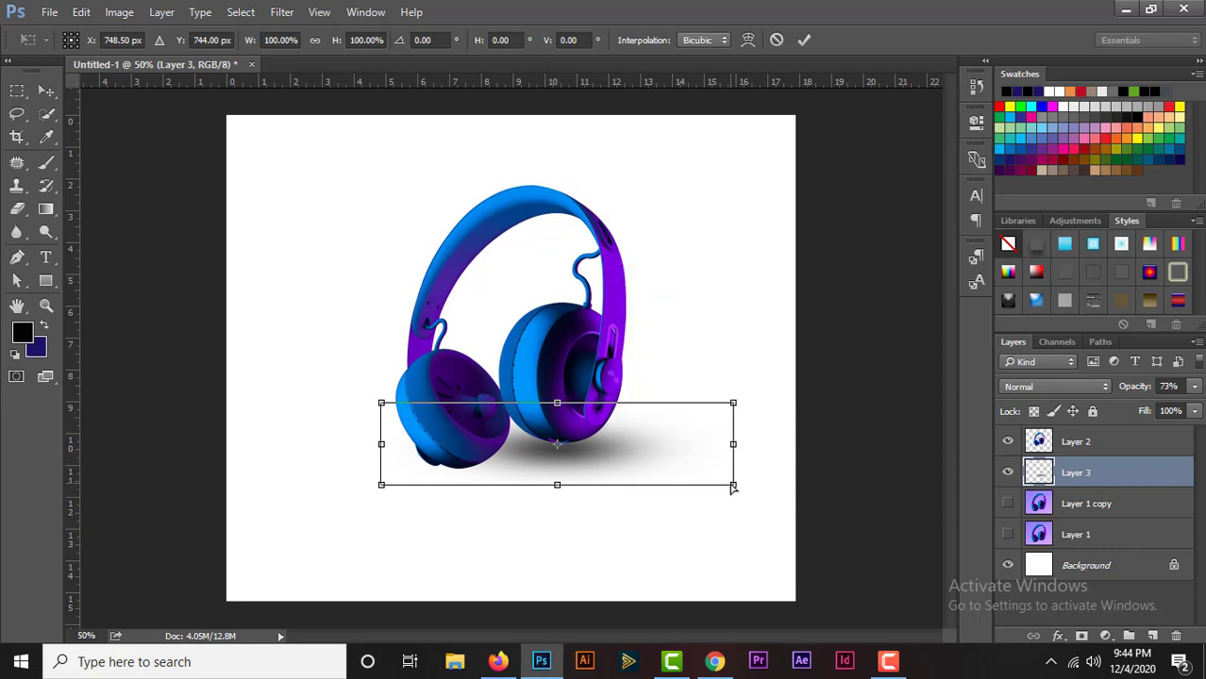
{"action": "mouse_move", "coordinate": [733, 487]}
{"action": "left_mouse_down"}
{"action": "mouse_move", "coordinate": [870, 569]}
{"action": "mouse_move", "coordinate": [947, 578]}
{"action": "left_mouse_up"}
{"action": "left_click_drag", "start_coordinate": [951, 577], "coordinate": [850, 529]}
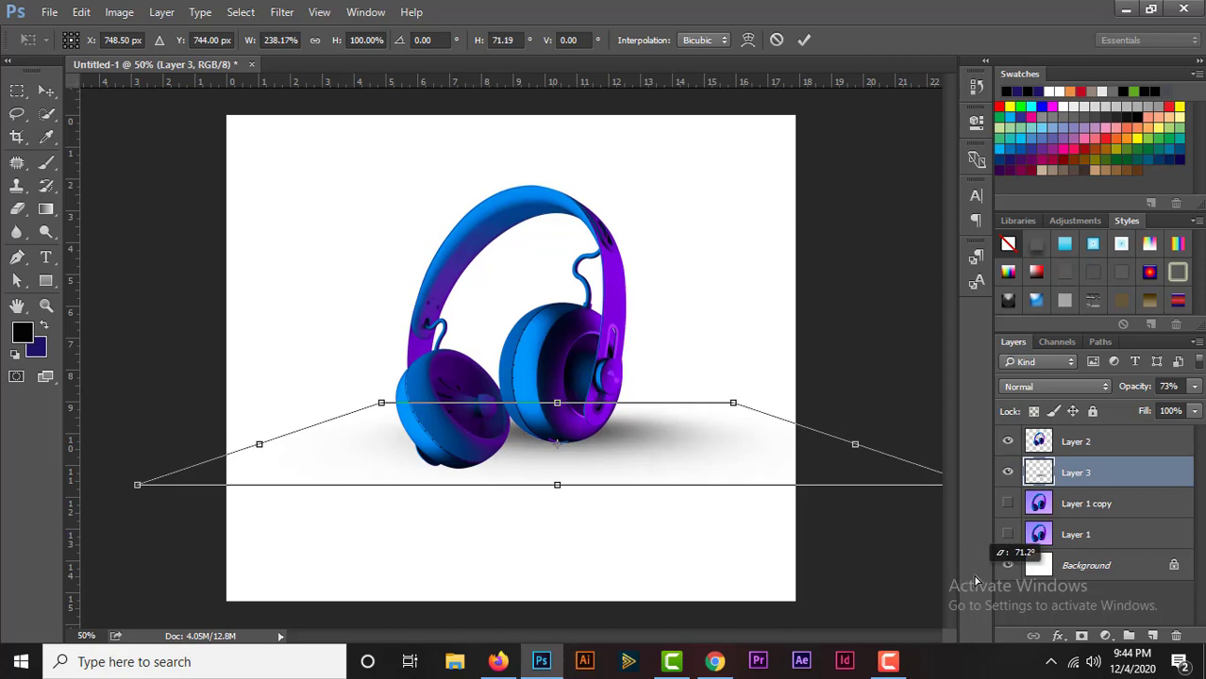
{"action": "left_click_drag", "start_coordinate": [628, 457], "coordinate": [631, 459]}
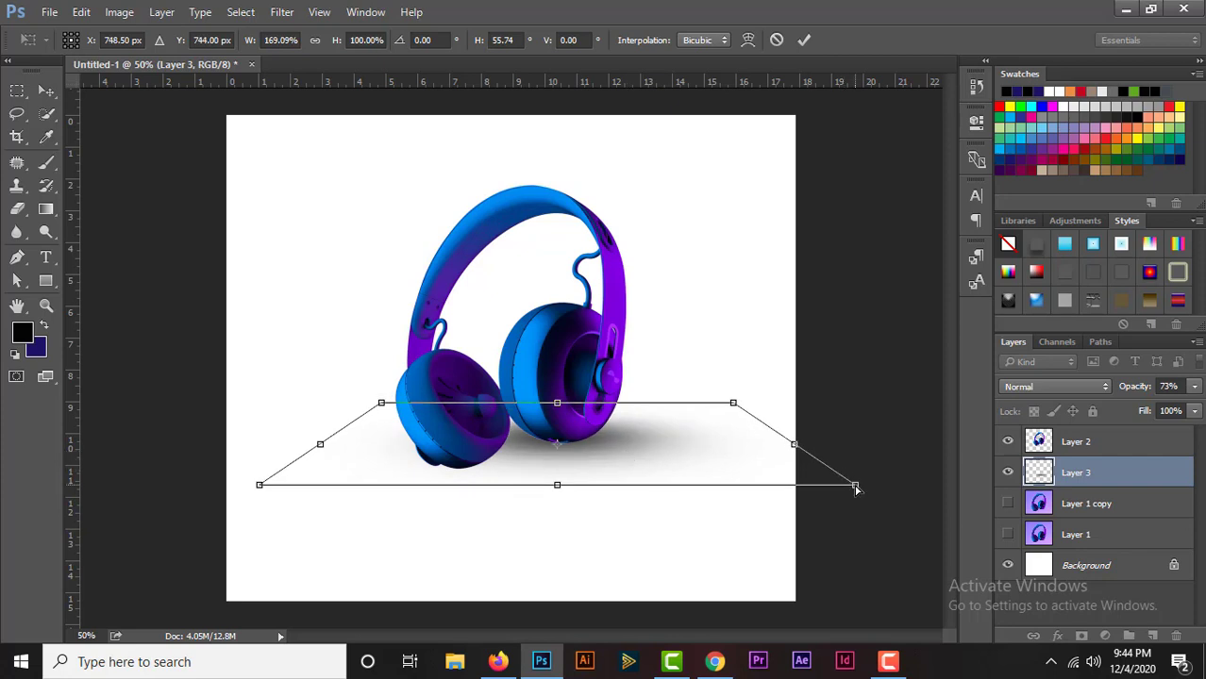
{"action": "mouse_move", "coordinate": [857, 487]}
{"action": "left_mouse_down"}
{"action": "mouse_move", "coordinate": [773, 598]}
{"action": "mouse_move", "coordinate": [845, 484]}
{"action": "left_mouse_up"}
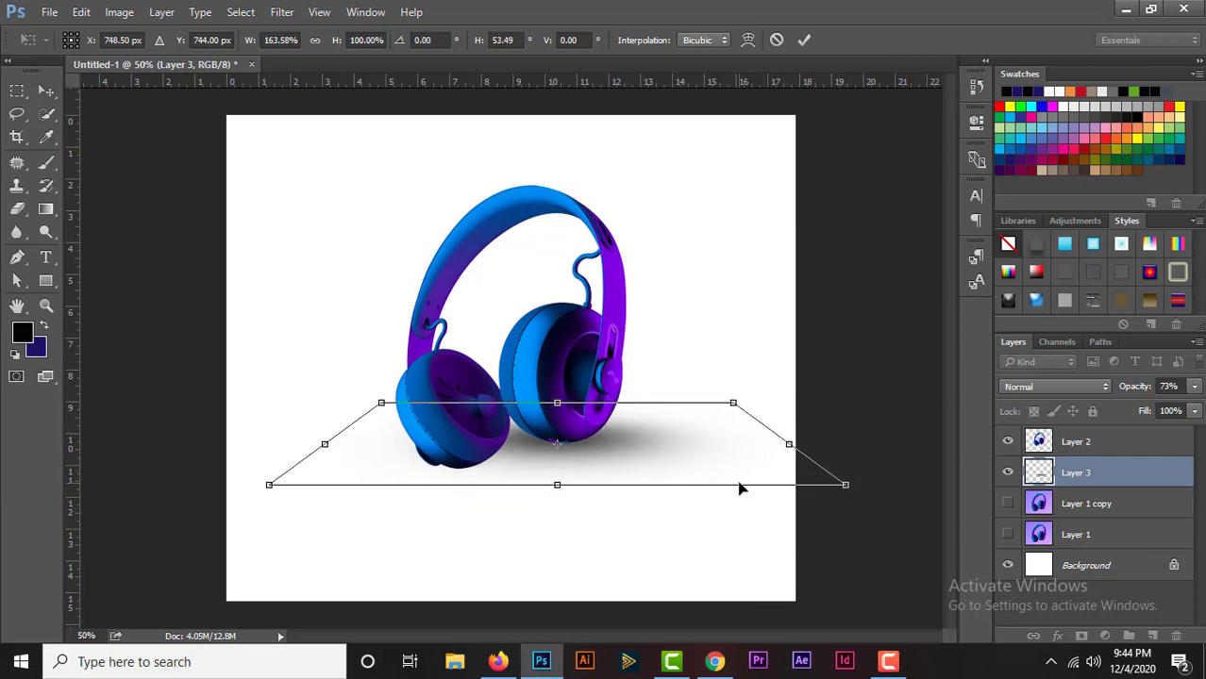
{"action": "left_click_drag", "start_coordinate": [634, 448], "coordinate": [618, 453]}
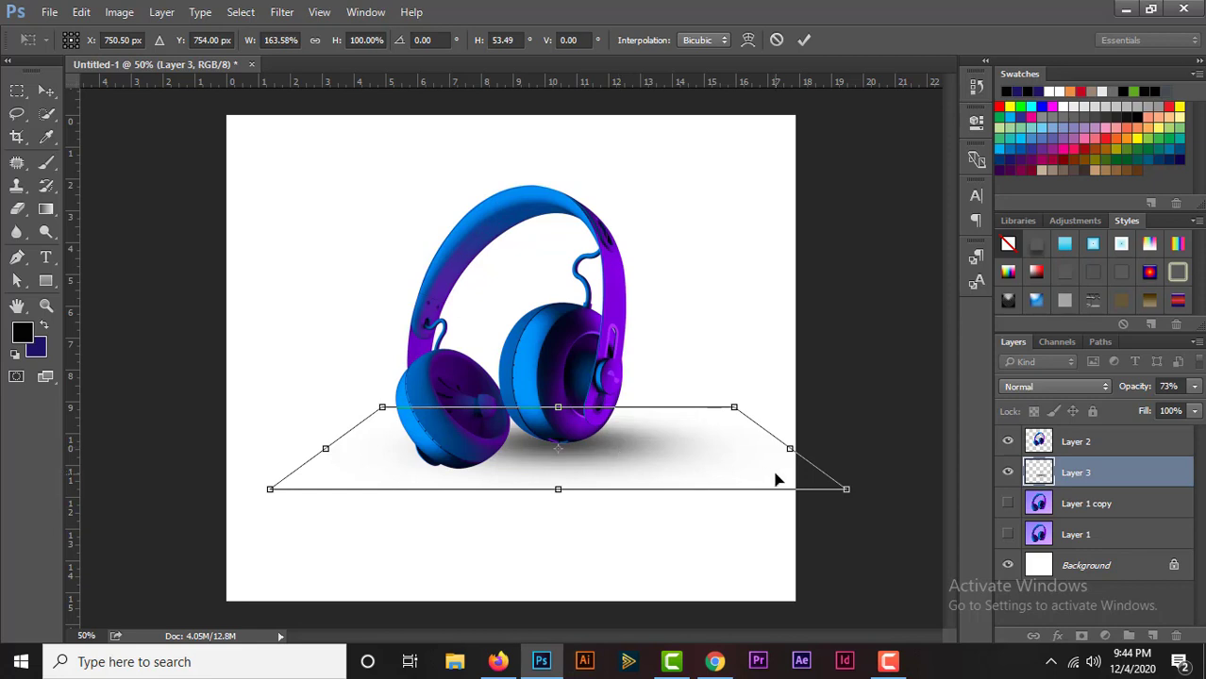
{"action": "key", "text": "Return"}
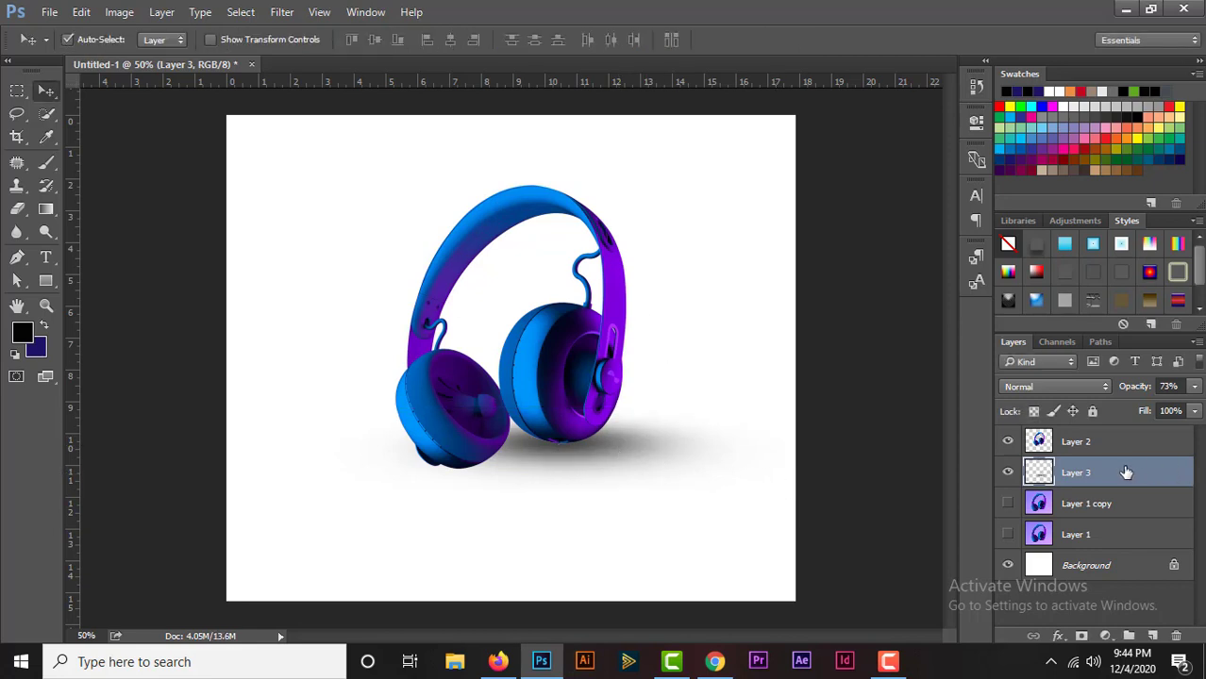
- Duplicate the Layer 3 shadow, shift it left under the left earcup, and scale it to about 80%
{"action": "key", "text": "ctrl+j"}
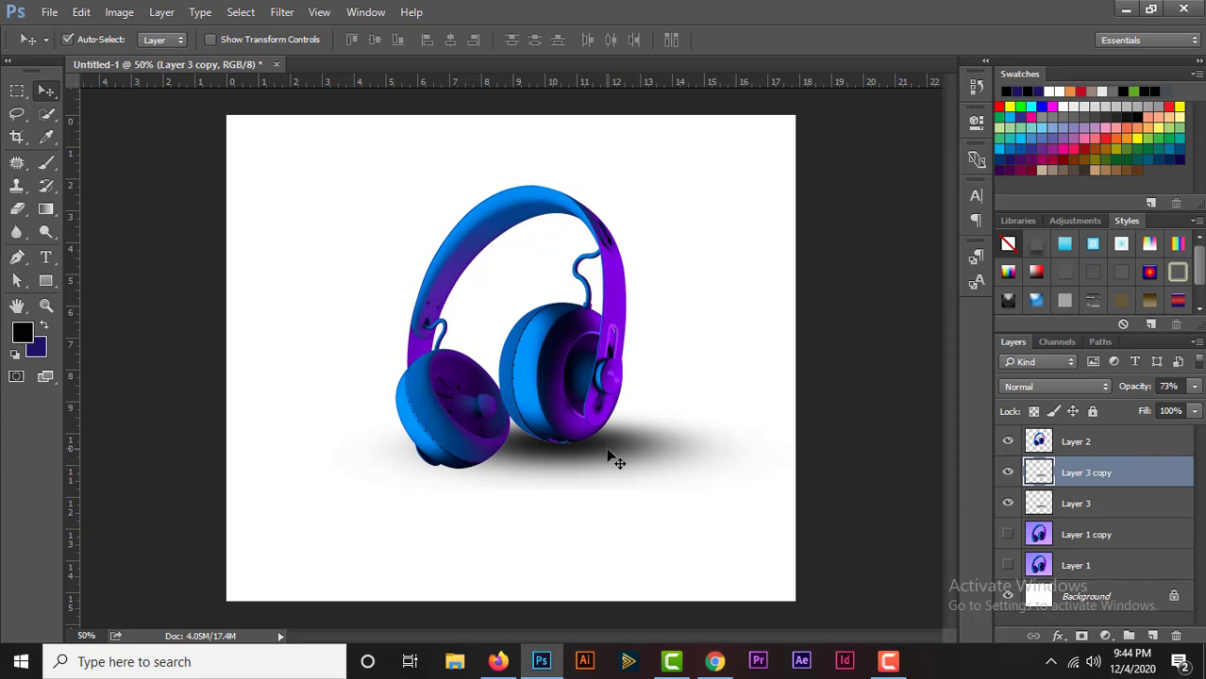
{"action": "left_click_drag", "start_coordinate": [611, 460], "coordinate": [505, 479]}
{"action": "key", "text": "ctrl+t"}
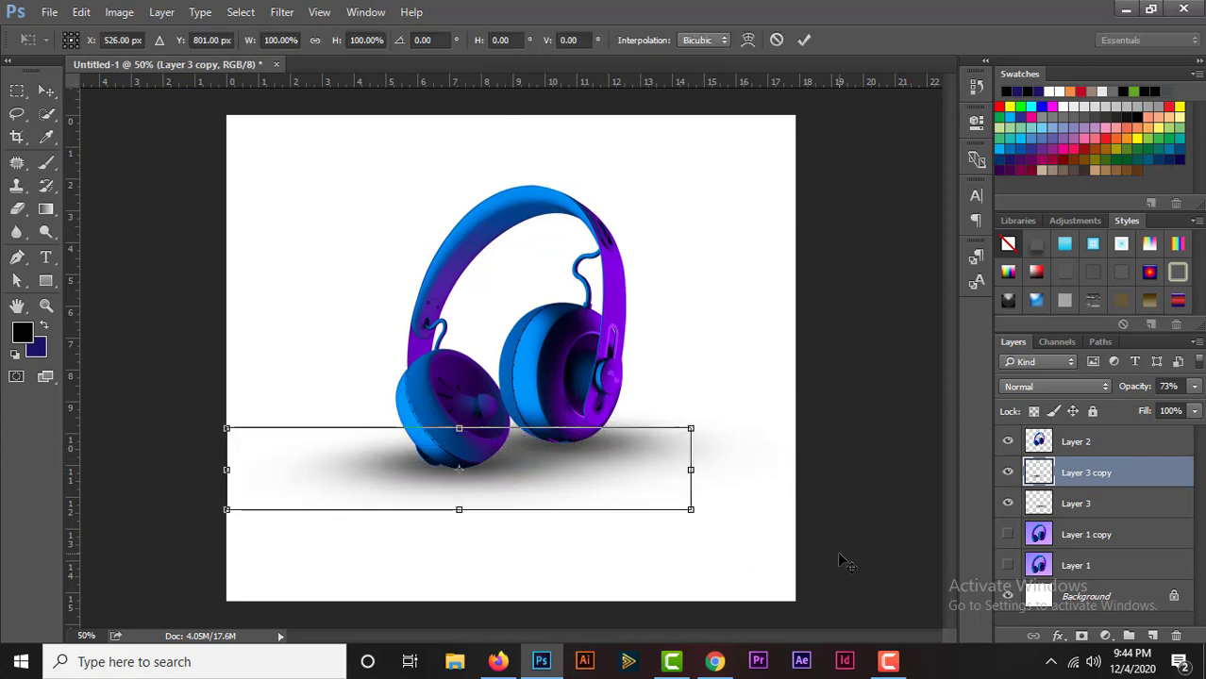
{"action": "left_click_drag", "start_coordinate": [690, 507], "coordinate": [645, 501]}
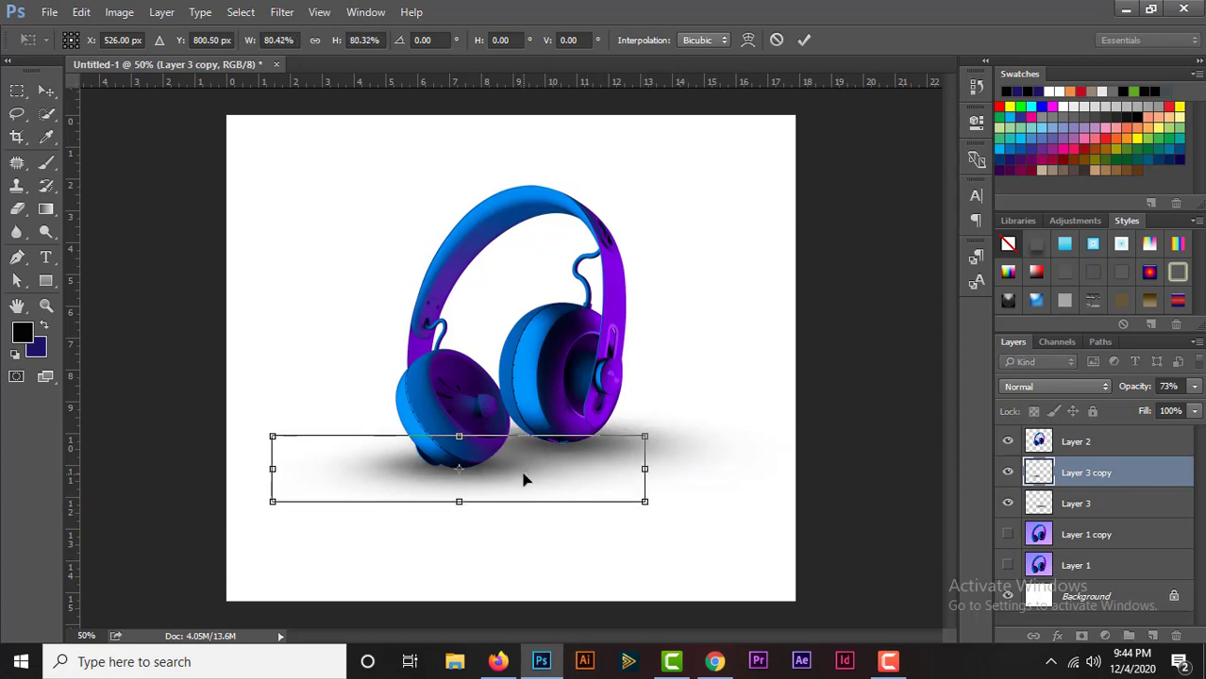
{"action": "left_click_drag", "start_coordinate": [521, 476], "coordinate": [513, 475]}
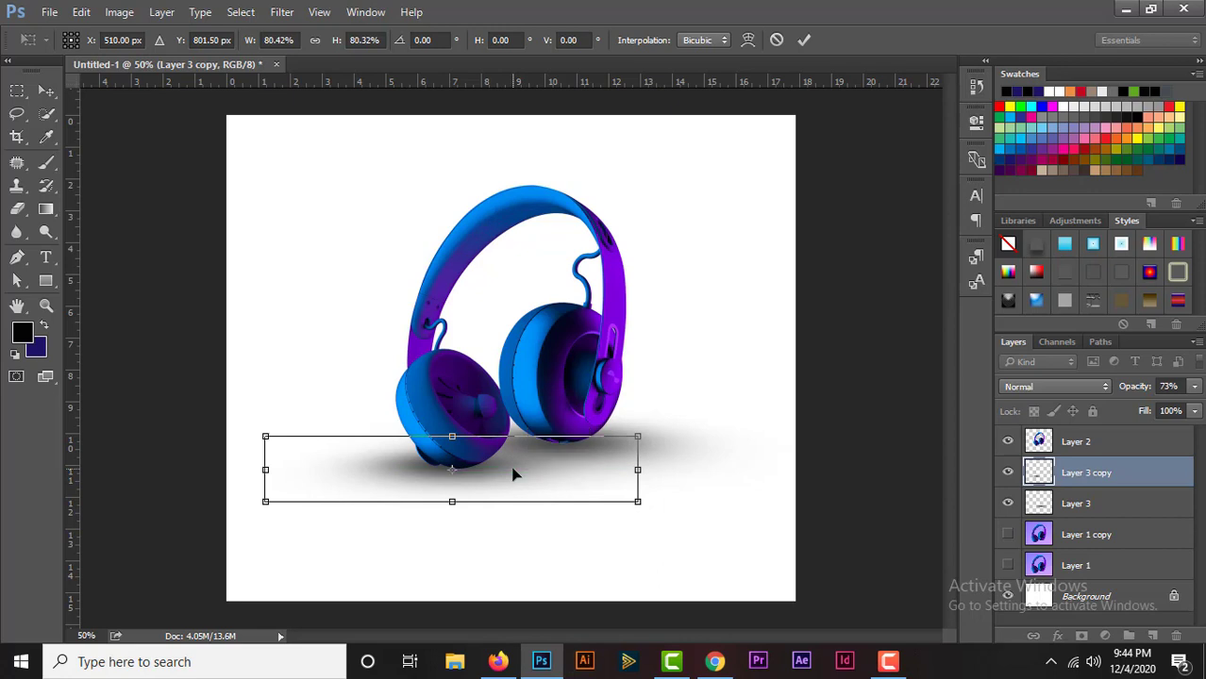
{"action": "key", "text": "Return"}
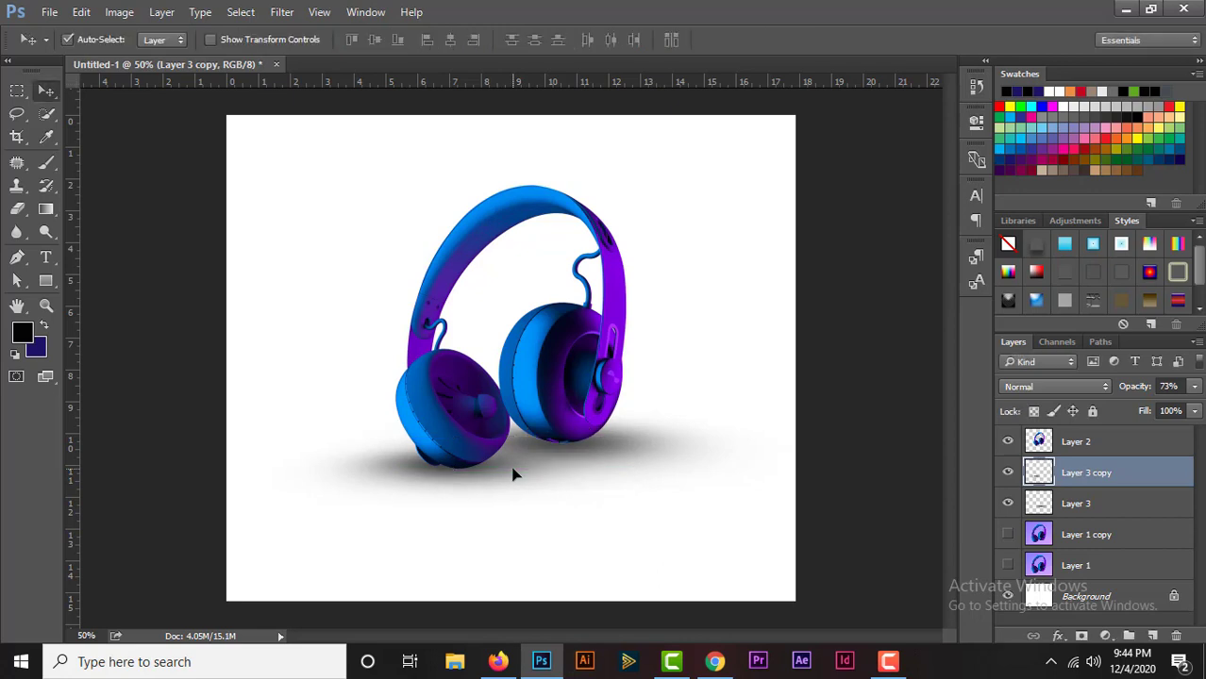
- Lower Layer 3's shadow opacity to 64%
{"action": "left_click", "coordinate": [1087, 506]}
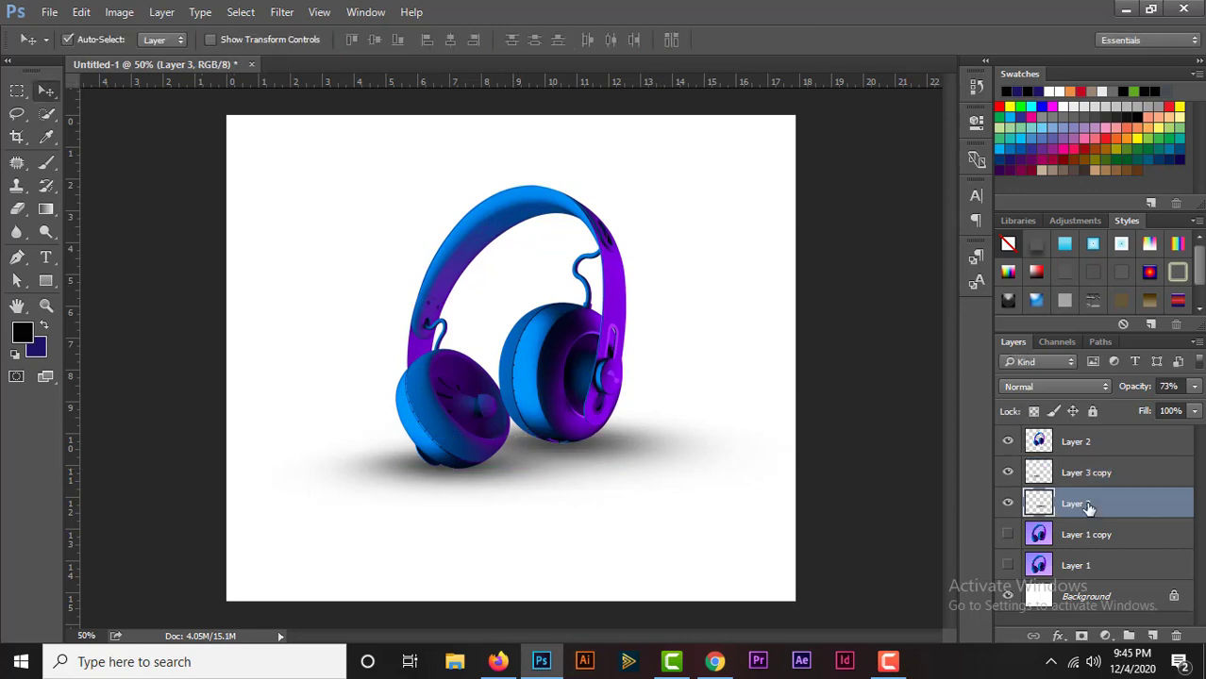
{"action": "left_click", "coordinate": [1194, 385]}
{"action": "mouse_move", "coordinate": [1174, 407]}
{"action": "left_mouse_down"}
{"action": "mouse_move", "coordinate": [1141, 404]}
{"action": "mouse_move", "coordinate": [1167, 413]}
{"action": "left_mouse_up"}
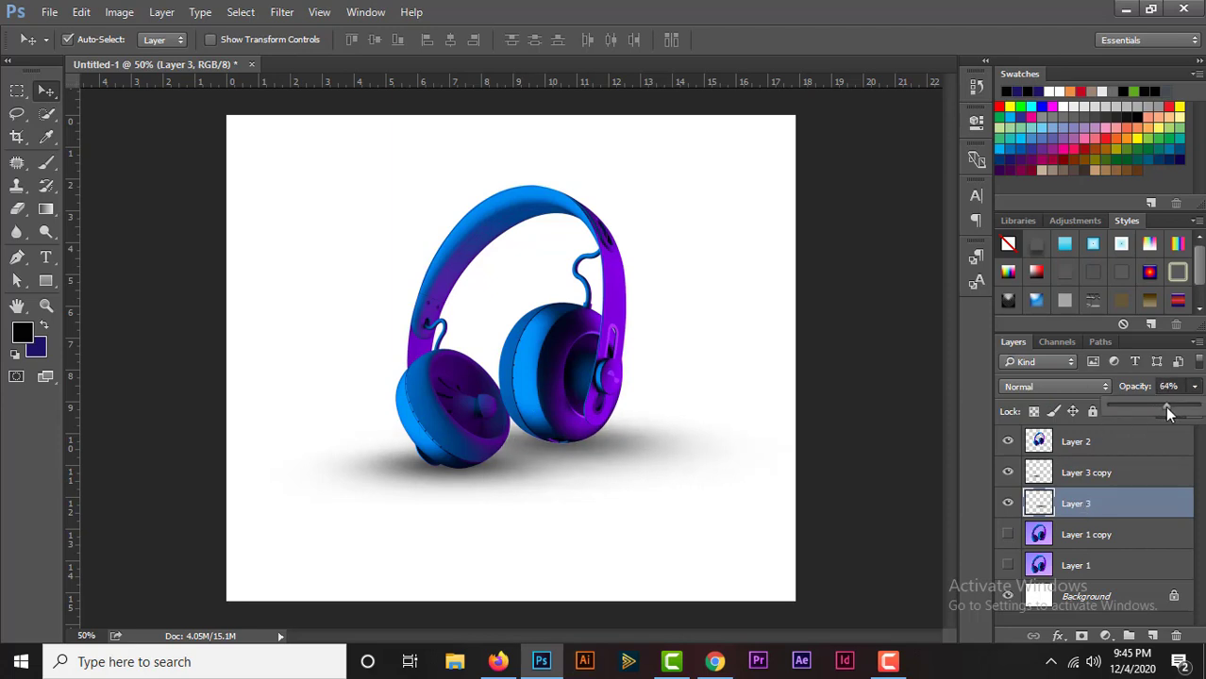
- Set the Layer 3 copy shadow opacity to 65%
{"action": "left_click", "coordinate": [1092, 473]}
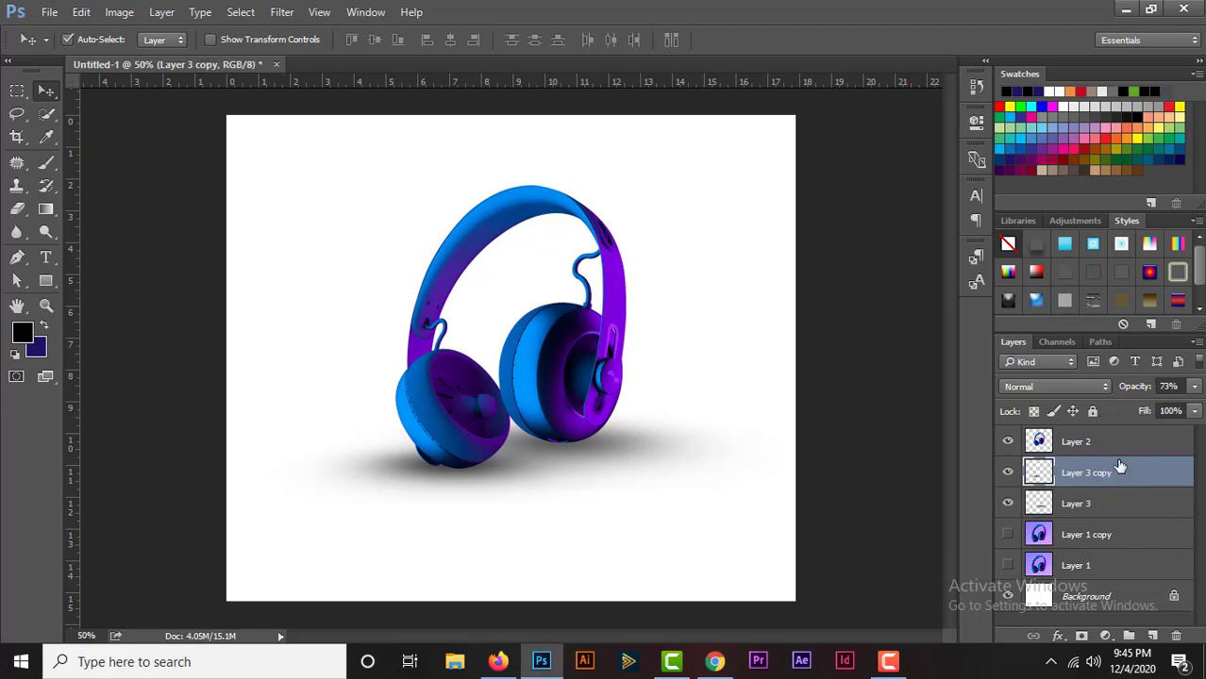
{"action": "left_click", "coordinate": [1193, 387]}
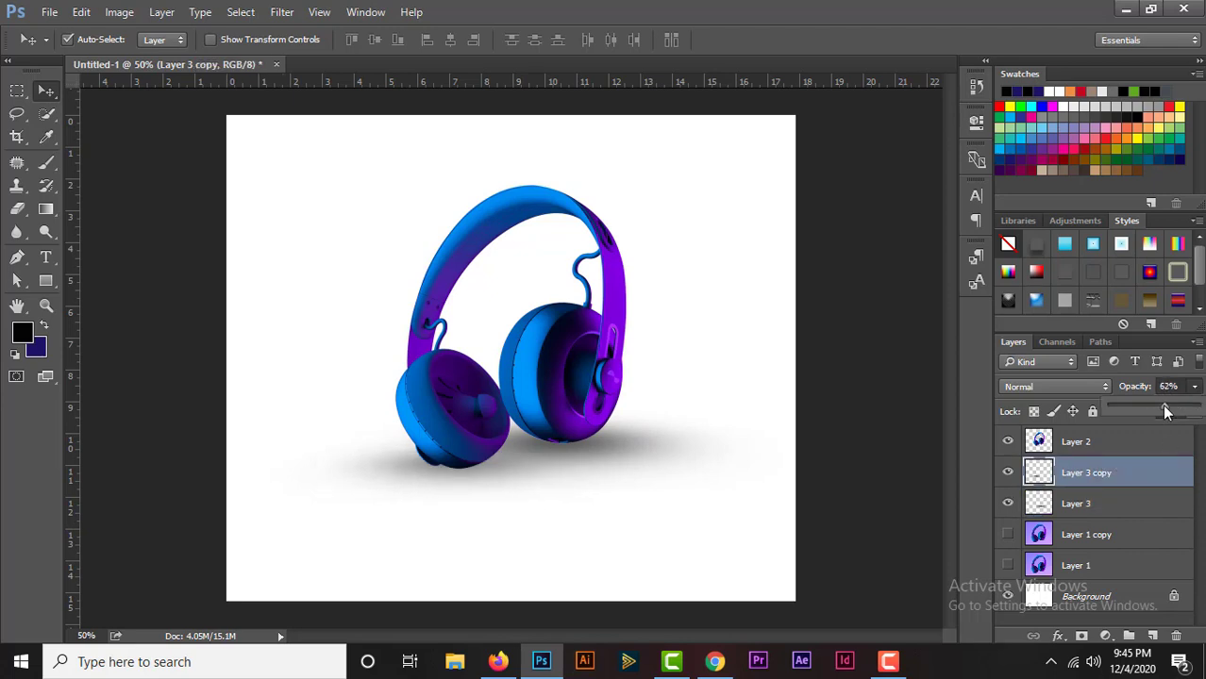
{"action": "left_click_drag", "start_coordinate": [1155, 412], "coordinate": [1169, 413]}
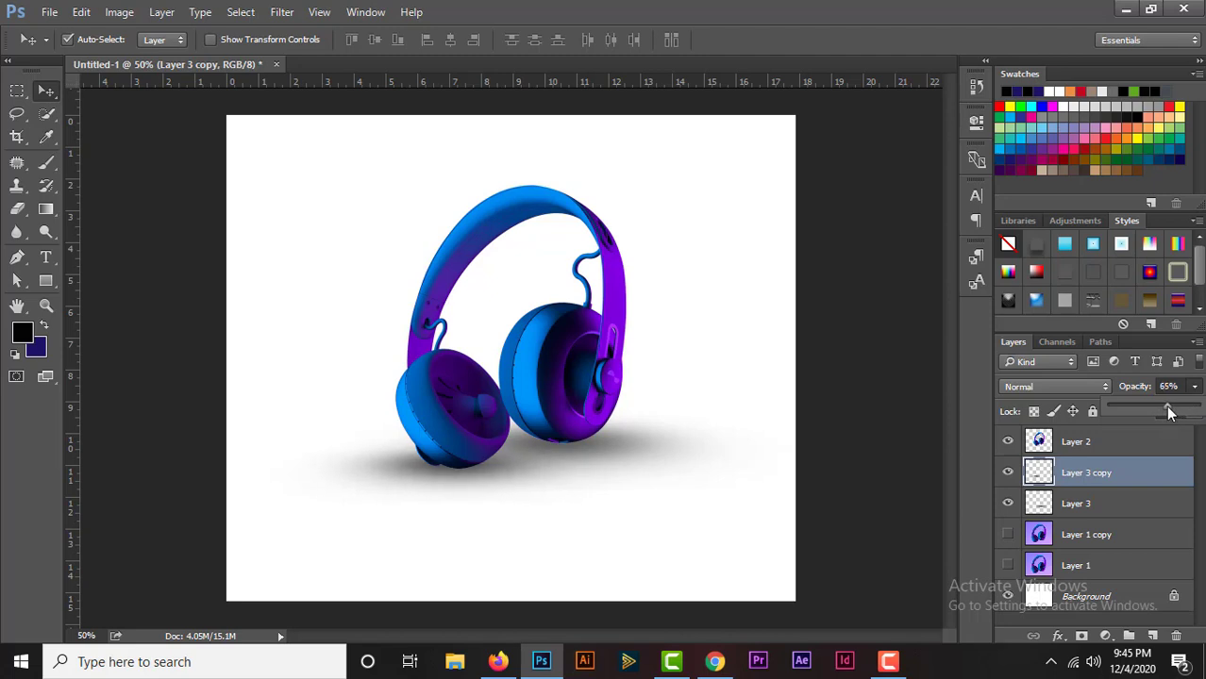